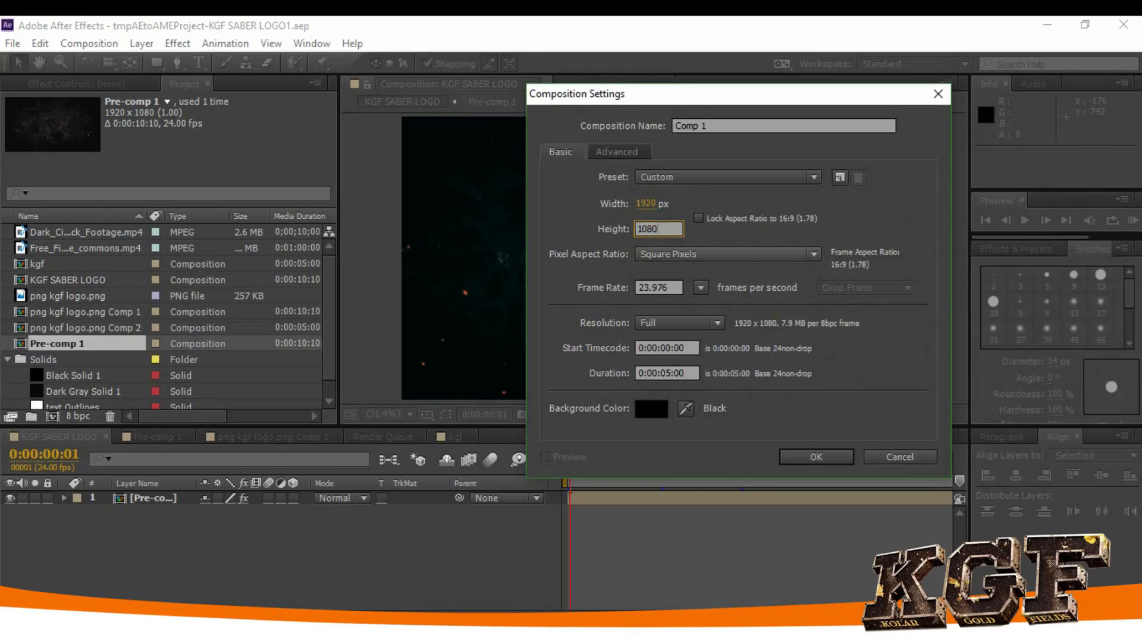
pyautogui.click(701, 287)
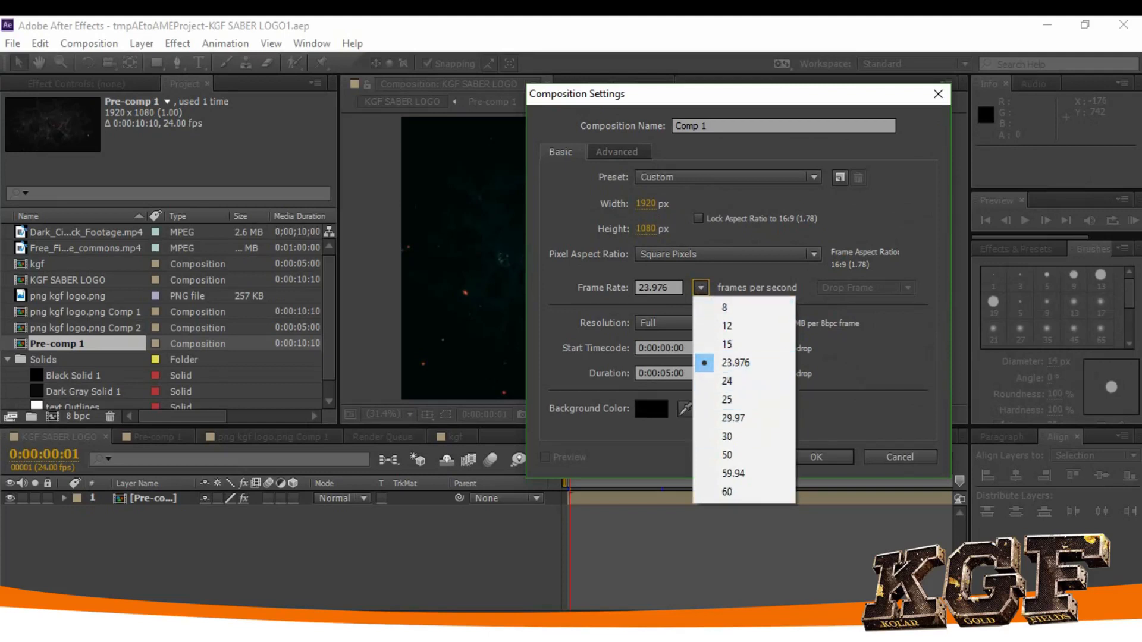
pyautogui.click(727, 268)
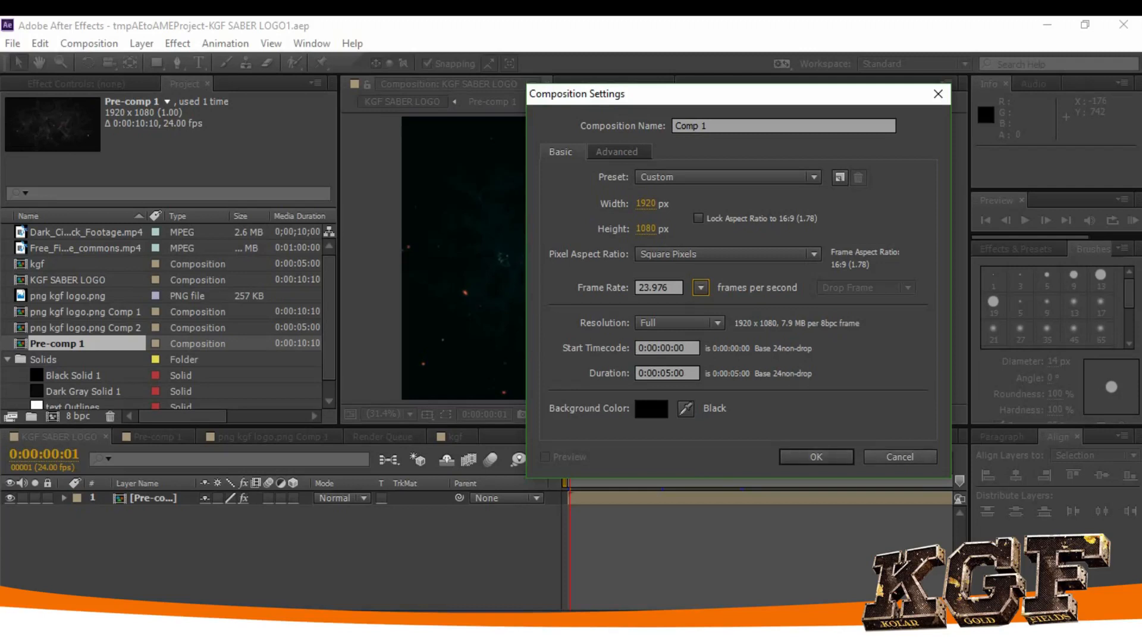
pyautogui.click(900, 458)
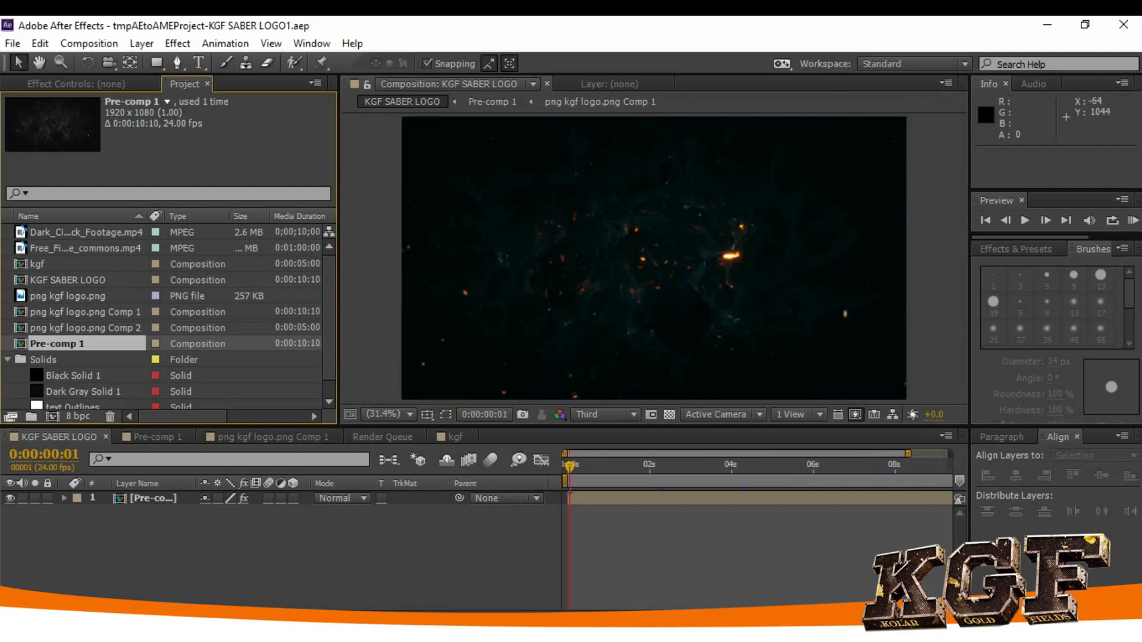
pyautogui.rightClick(179, 544)
pyautogui.moveTo(238, 367)
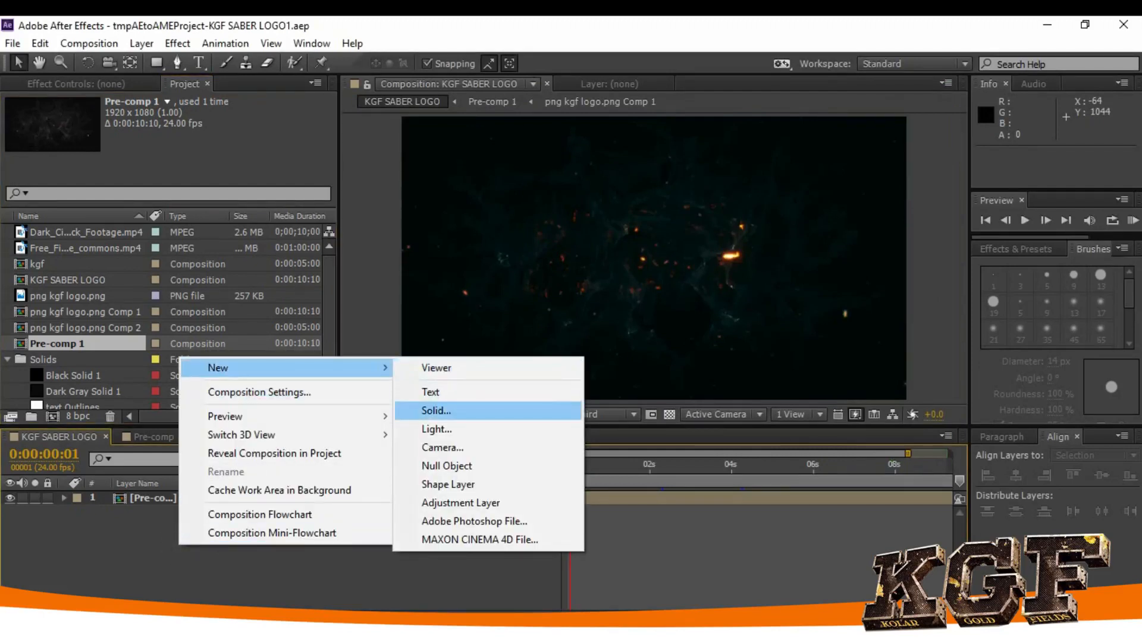
pyautogui.click(436, 410)
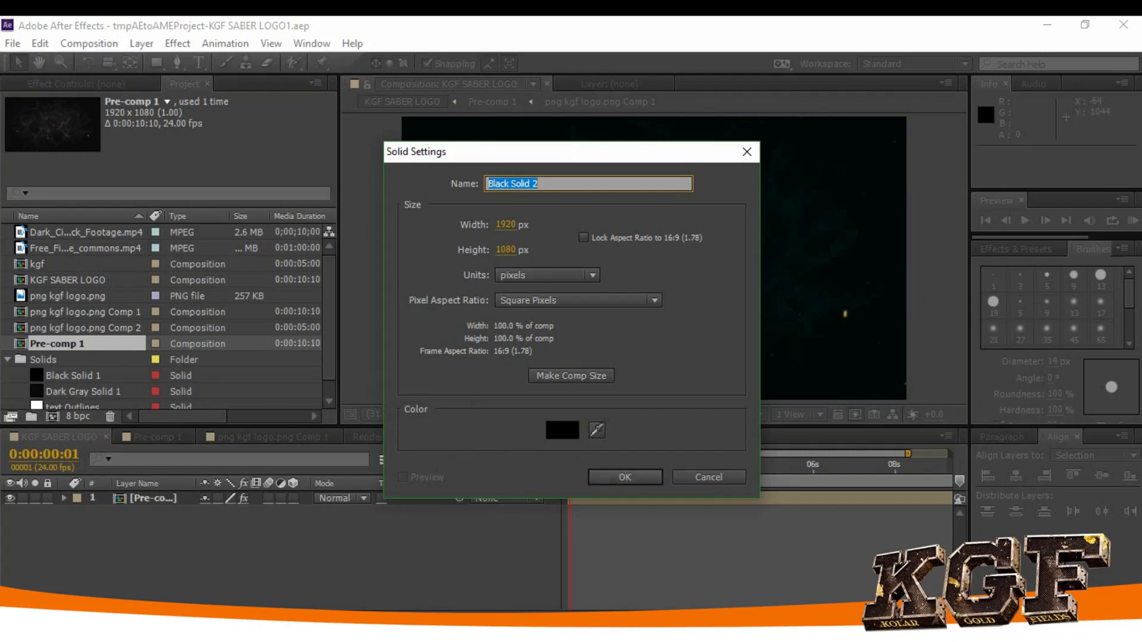
pyautogui.click(709, 477)
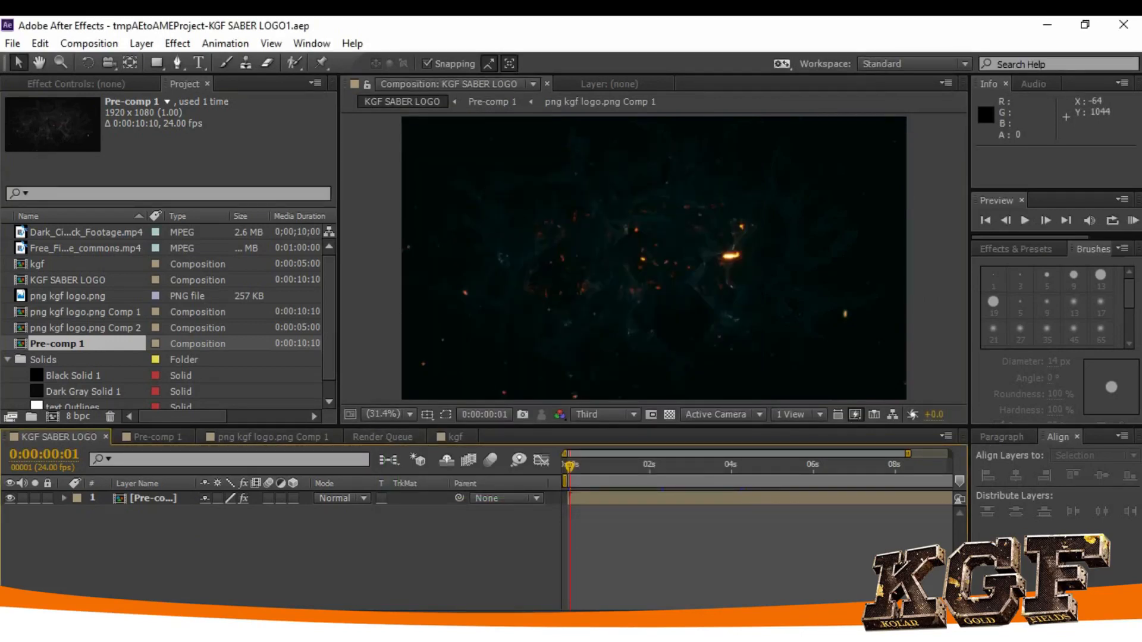
# Select png kgf logo.png, switch to Photoshop to examine the cut-out selection around the KGF lettering, and return to After Effects.
pyautogui.click(70, 296)
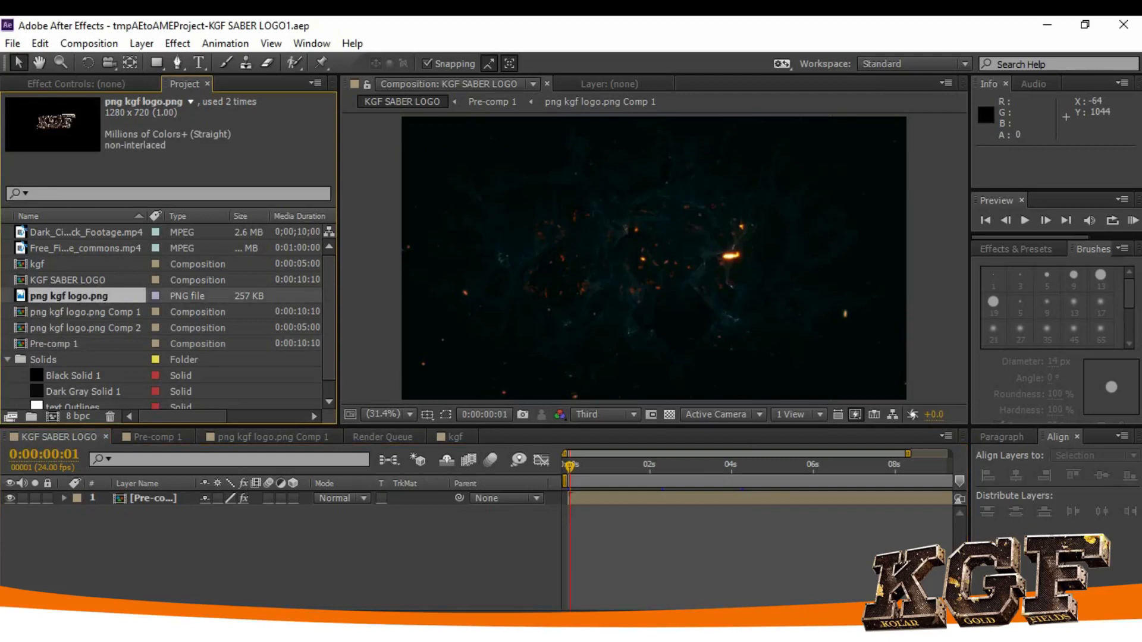
pyautogui.hotkey('alt', 'Tab')
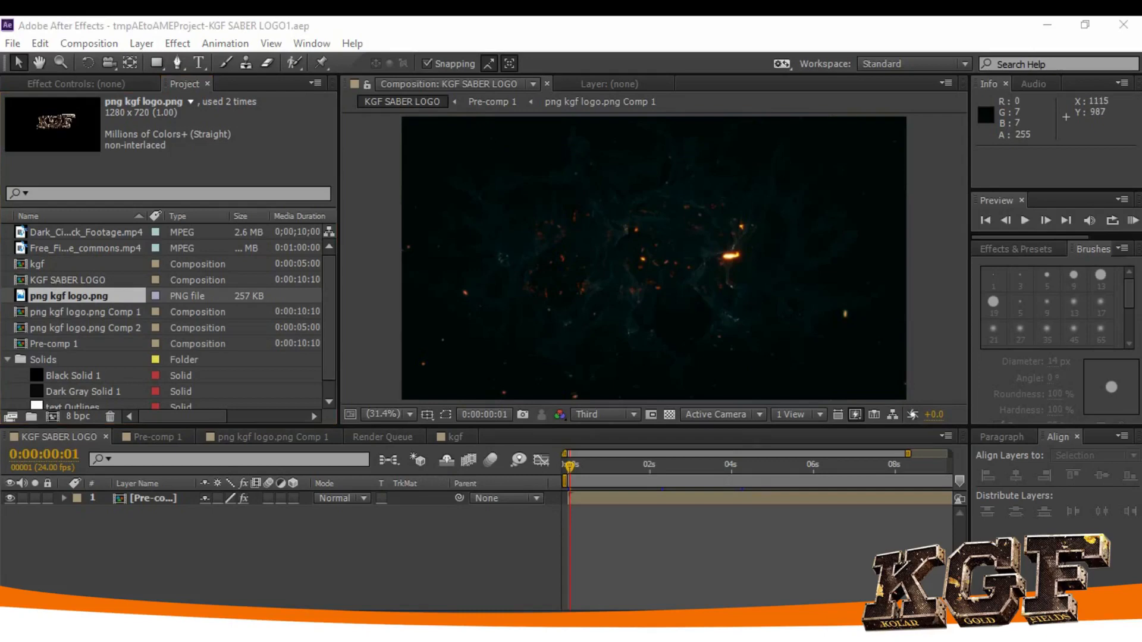
pyautogui.click(1047, 25)
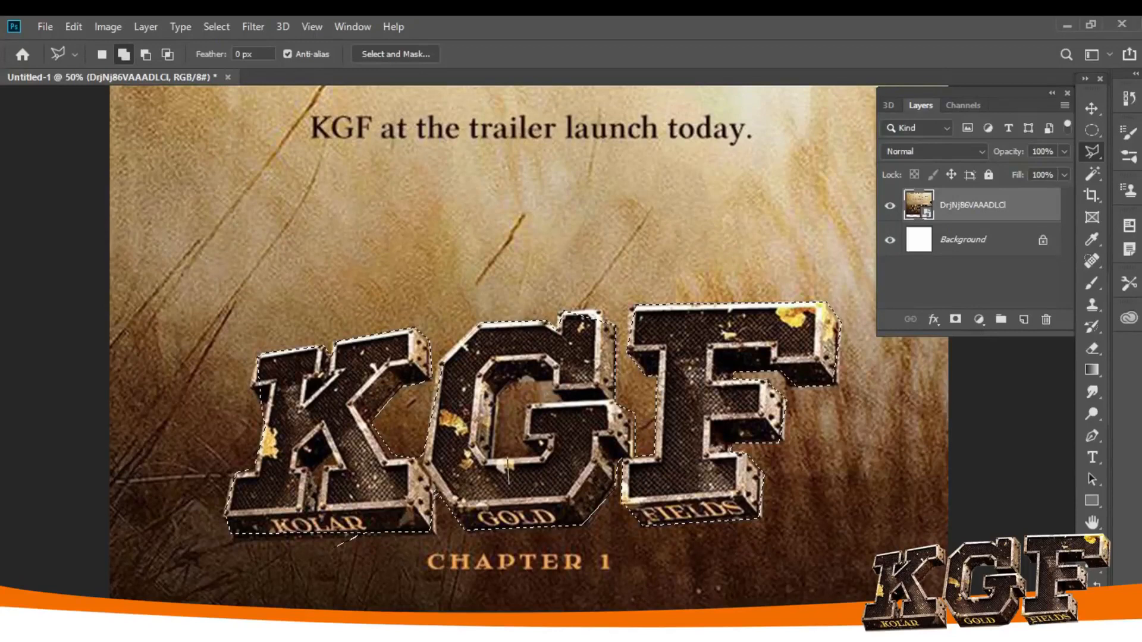
pyautogui.moveTo(712, 629)
pyautogui.click(833, 625)
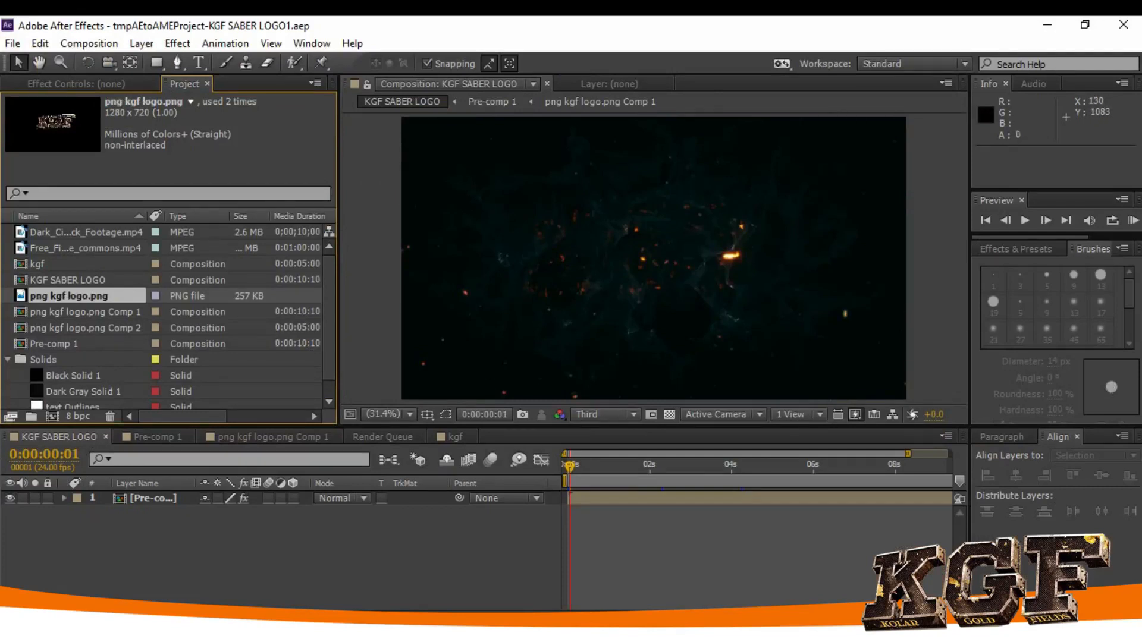
# Add png kgf logo.png below the existing logo layer in png kgf logo.png Comp 1 and hide the existing logo layer.
pyautogui.moveTo(60, 295); pyautogui.dragTo(168, 544)
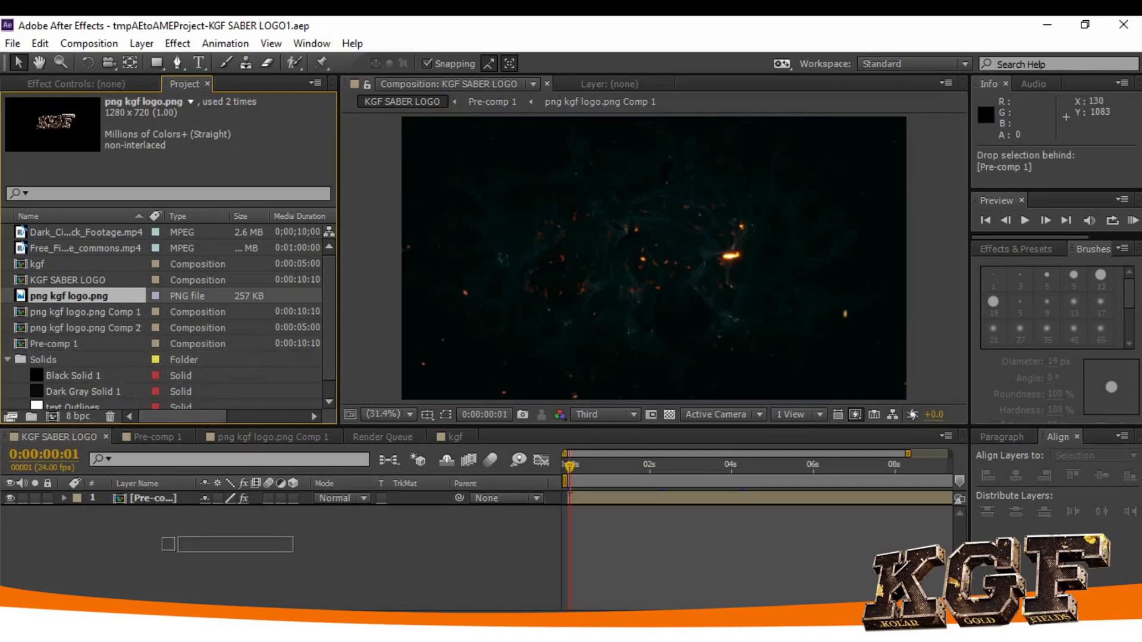
pyautogui.moveTo(169, 544); pyautogui.dragTo(59, 296)
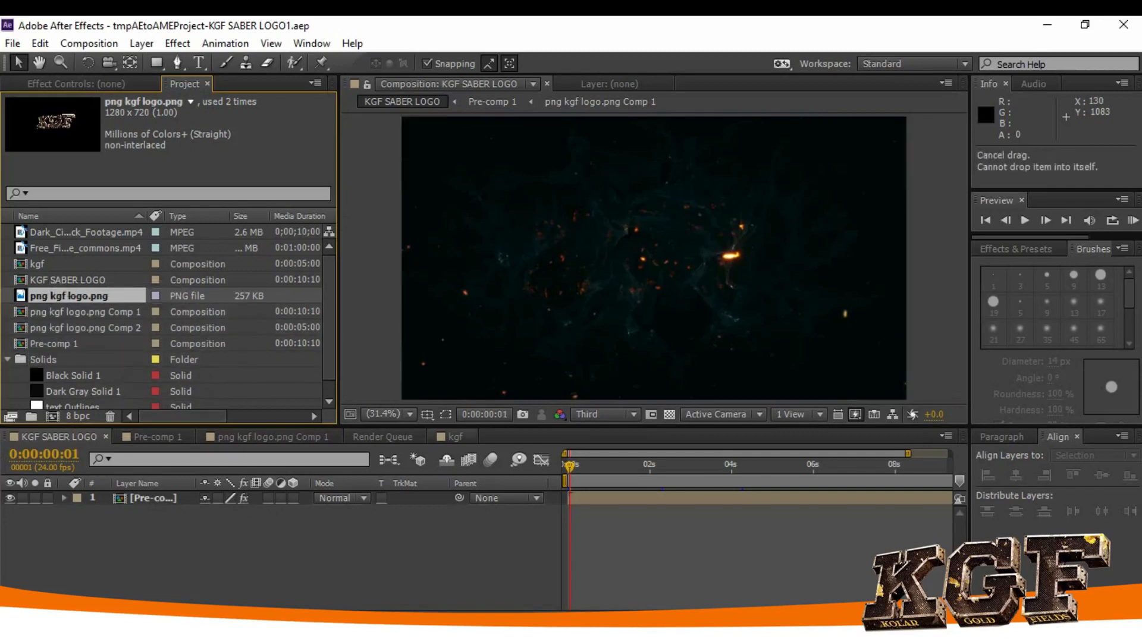
pyautogui.click(455, 437)
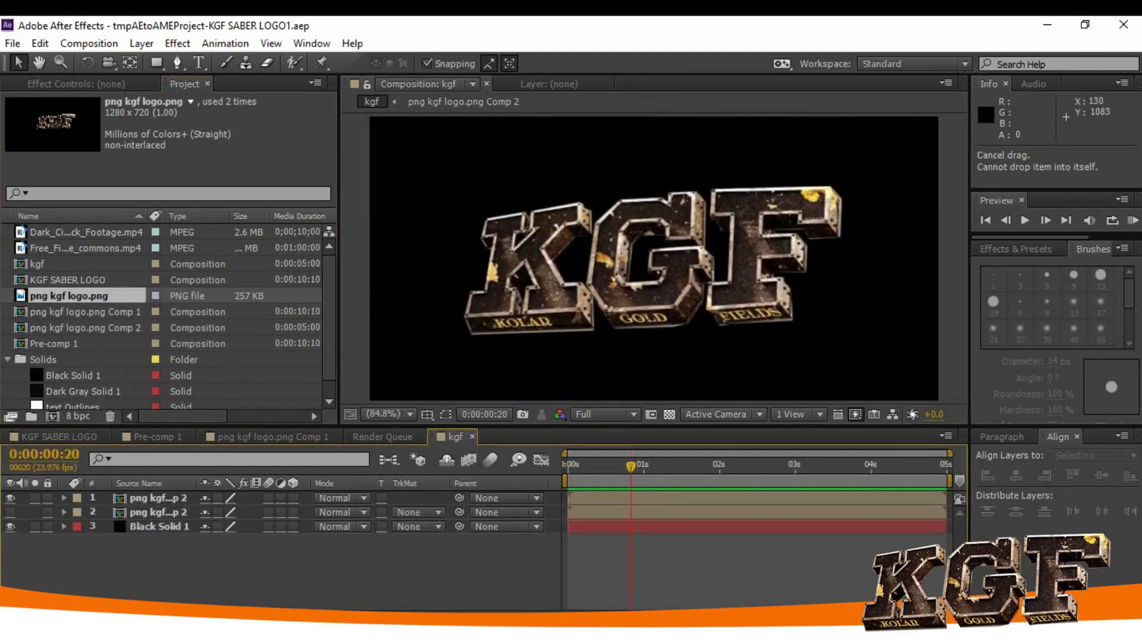
pyautogui.click(383, 438)
pyautogui.click(272, 437)
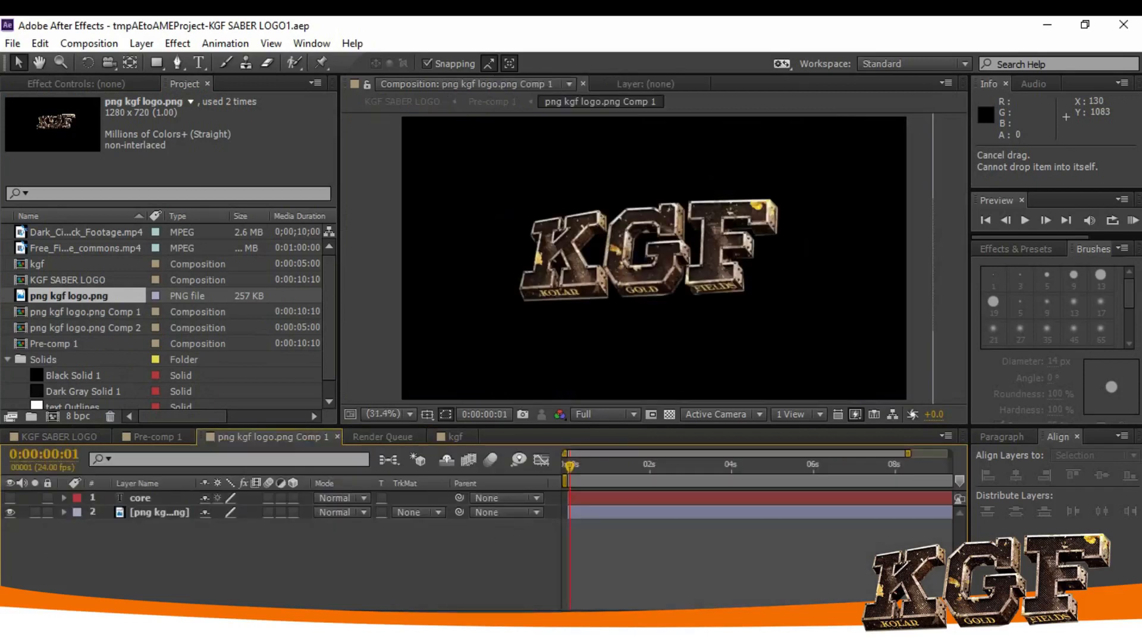
pyautogui.click(160, 513)
pyautogui.moveTo(69, 296); pyautogui.dragTo(163, 528)
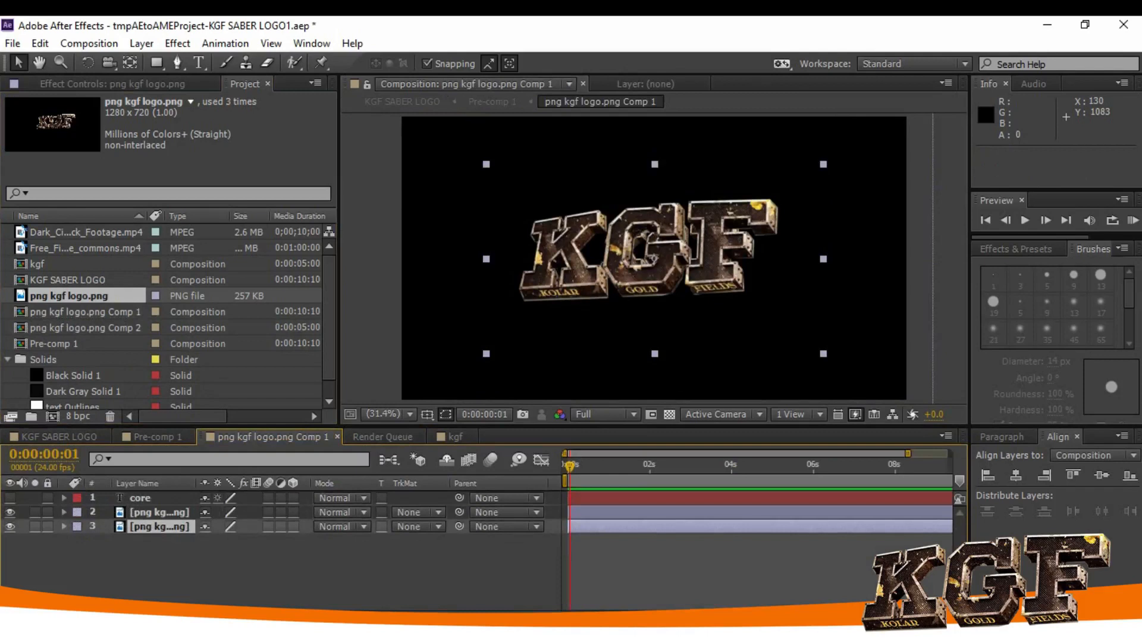
pyautogui.click(10, 512)
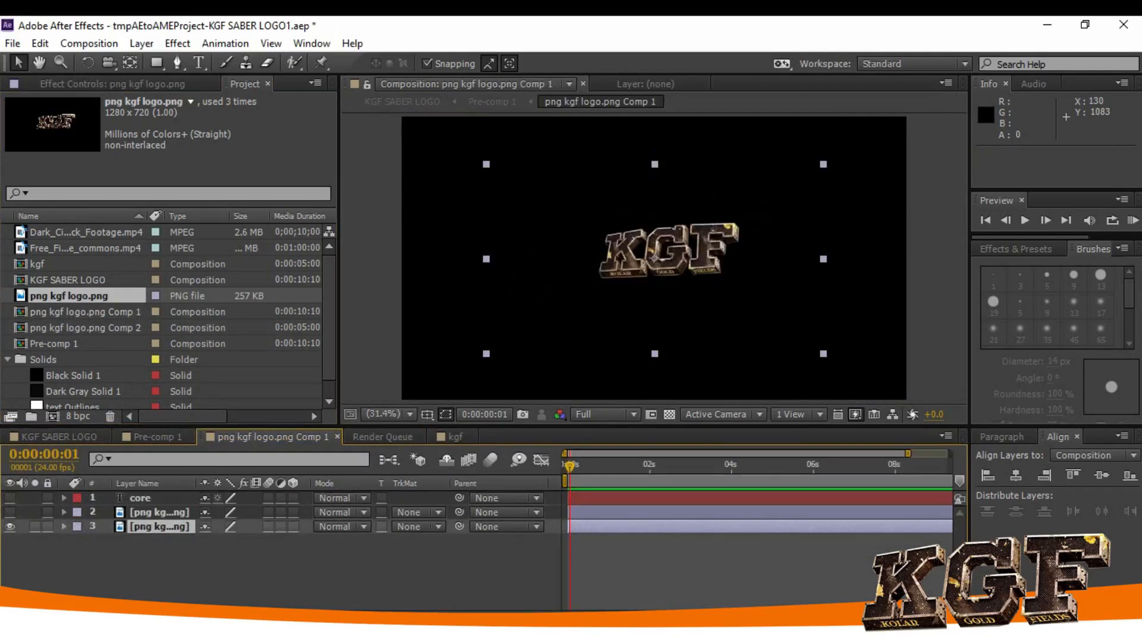
# Scale the added logo layer to 190% and move it to about 848.5, 552.7.
pyautogui.press('s')
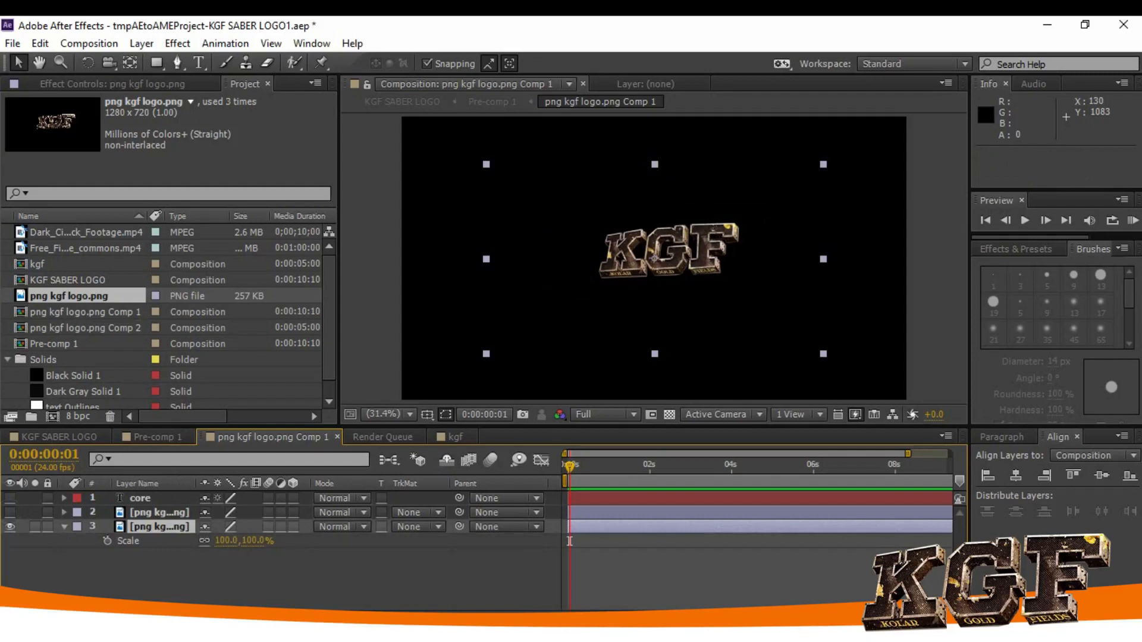
pyautogui.moveTo(227, 540); pyautogui.dragTo(295, 540)
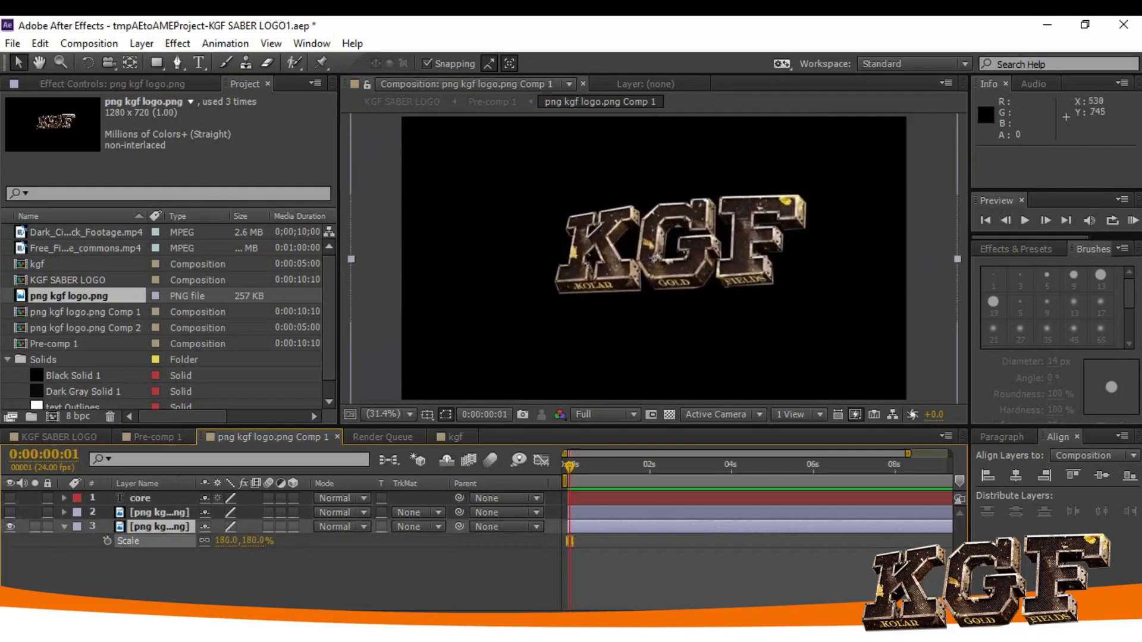
pyautogui.moveTo(655, 259); pyautogui.dragTo(626, 262)
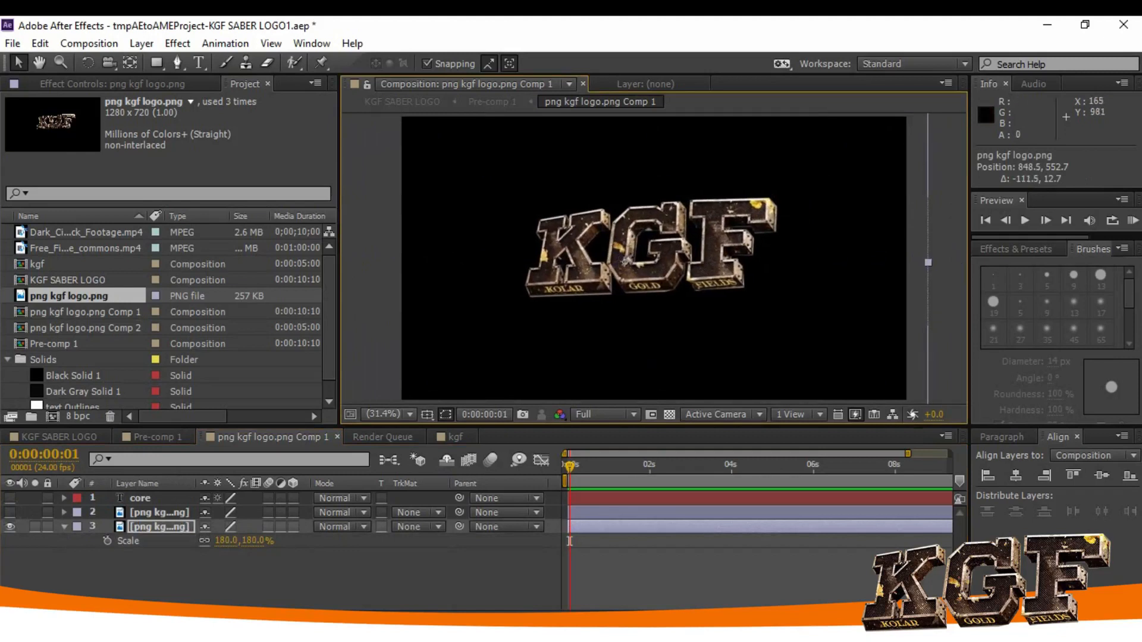
pyautogui.moveTo(245, 540); pyautogui.dragTo(254, 541)
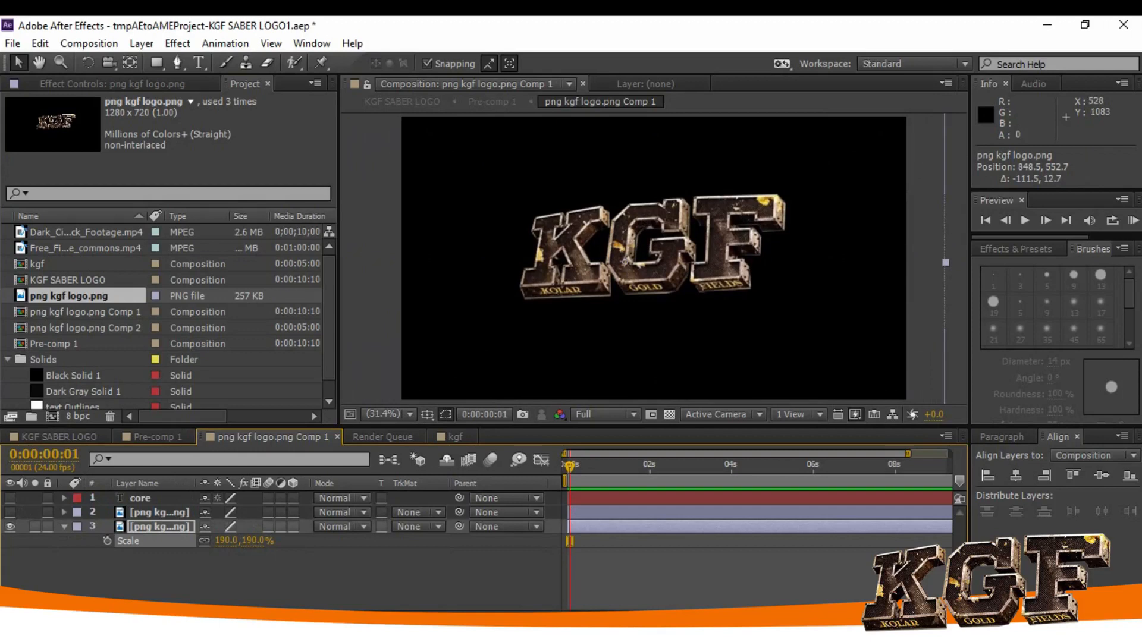
pyautogui.click(166, 583)
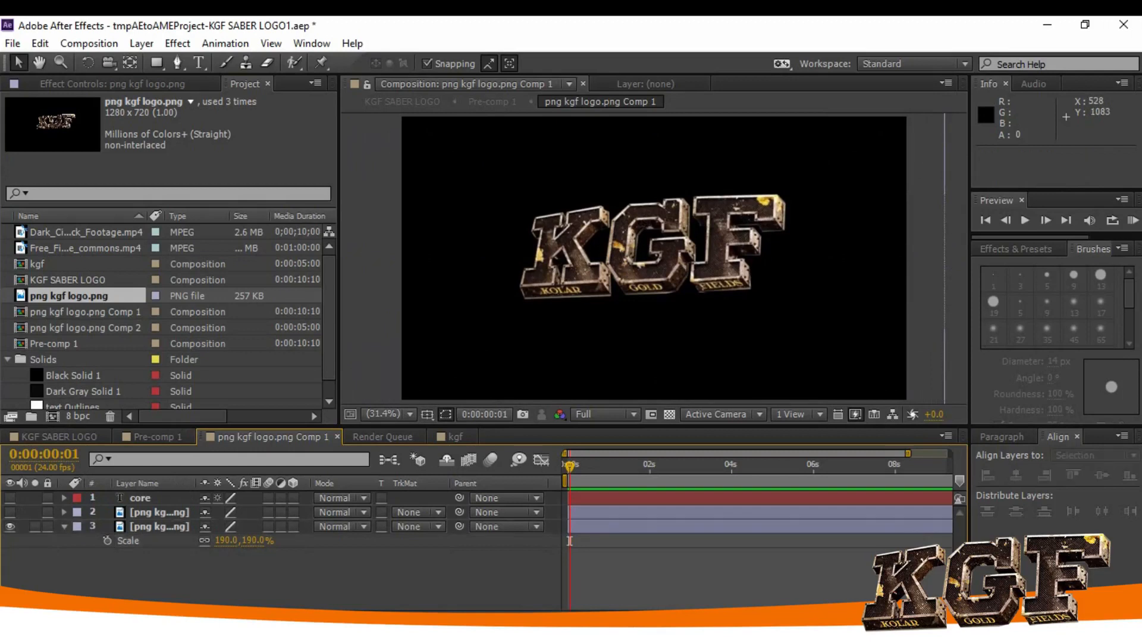
pyautogui.click(152, 527)
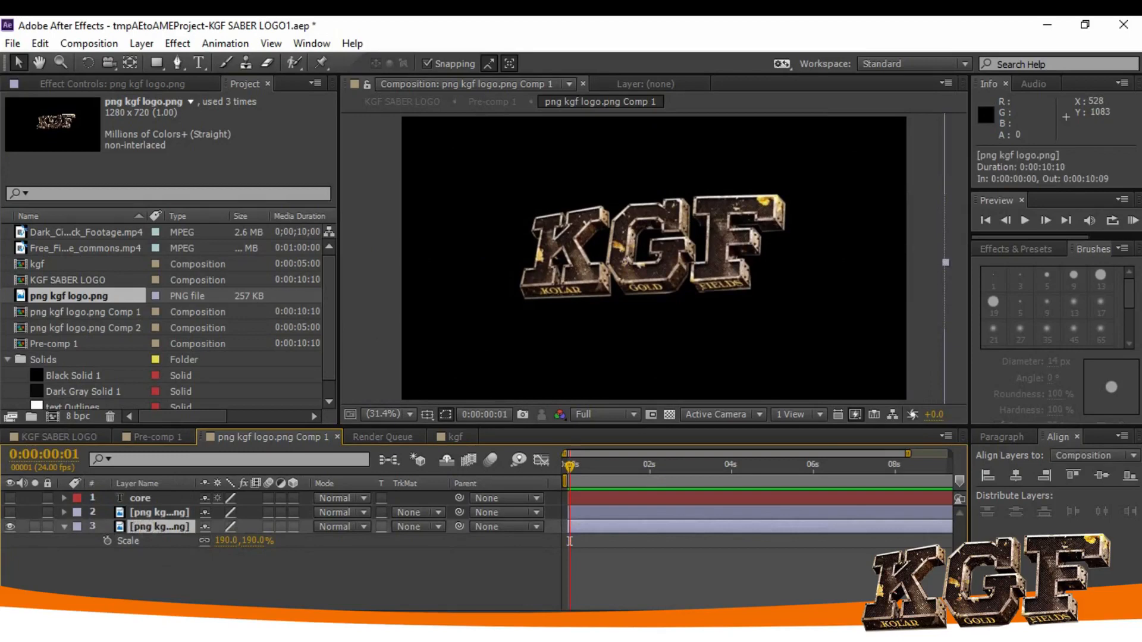
pyautogui.rightClick(159, 528)
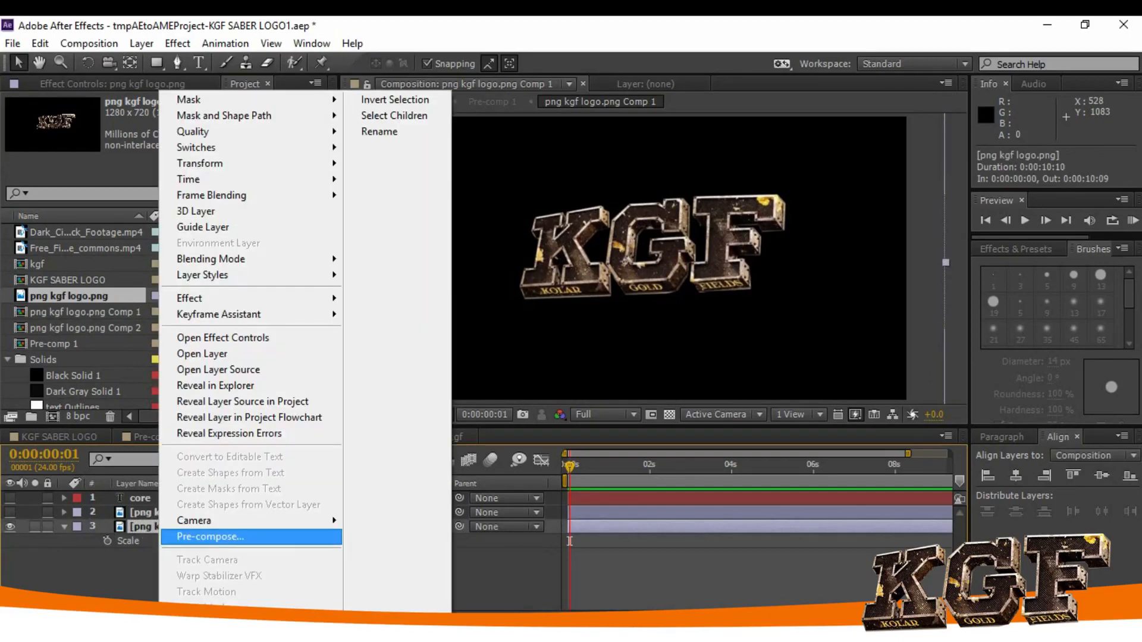
pyautogui.press('Return')
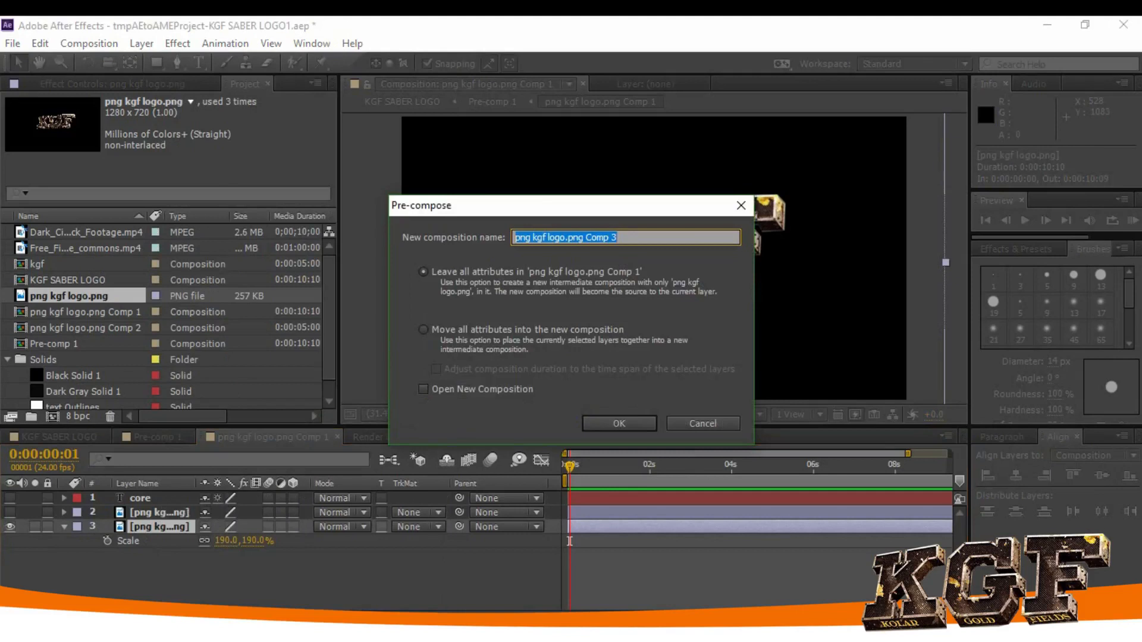
pyautogui.click(423, 329)
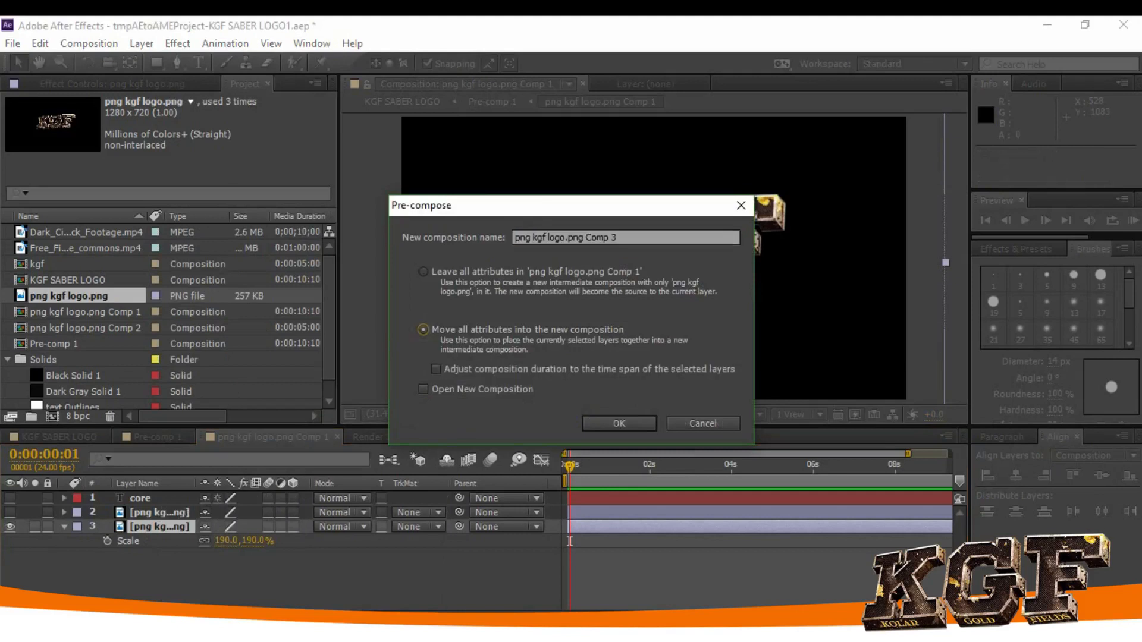
pyautogui.click(423, 272)
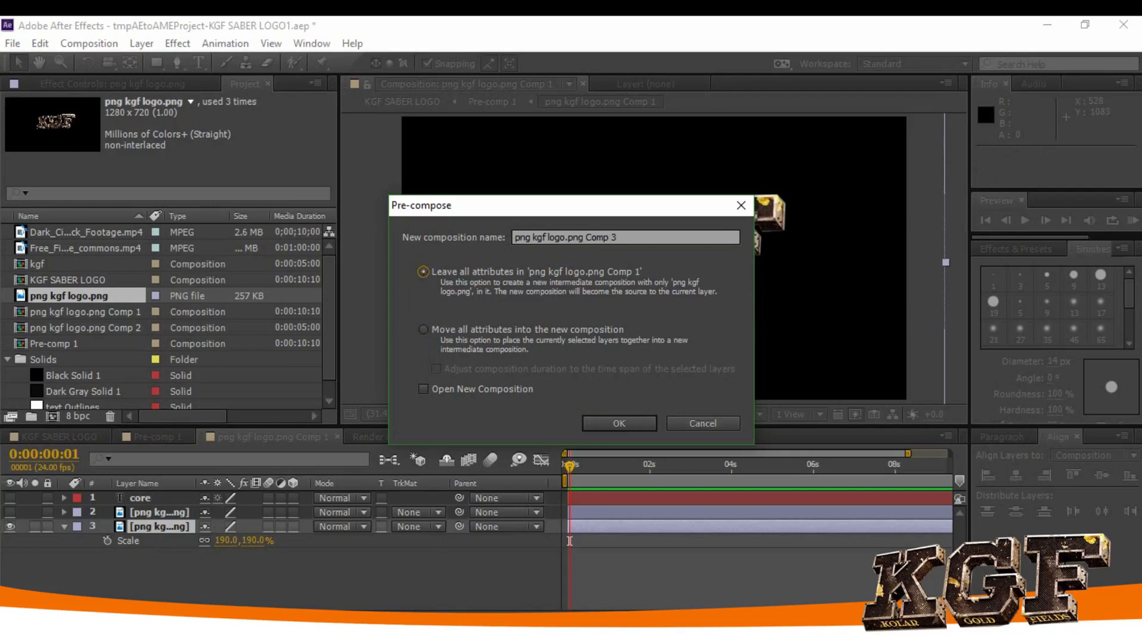
pyautogui.click(422, 330)
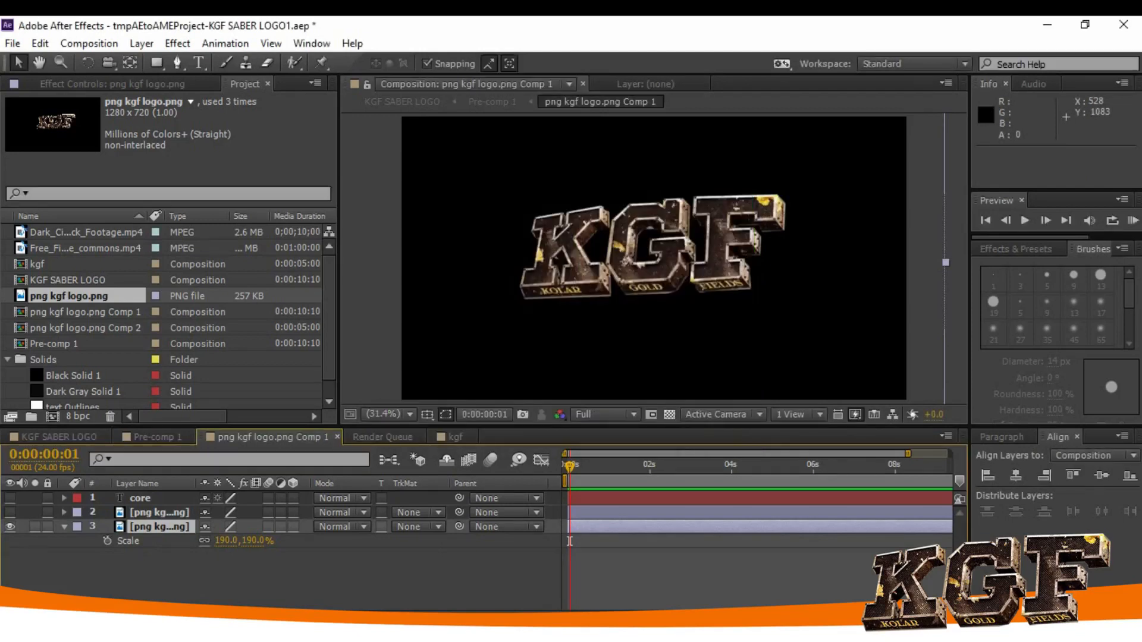
# Delete the added logo layer and make the original logo layer visible, keeping the core text layer hidden.
pyautogui.press('Delete')
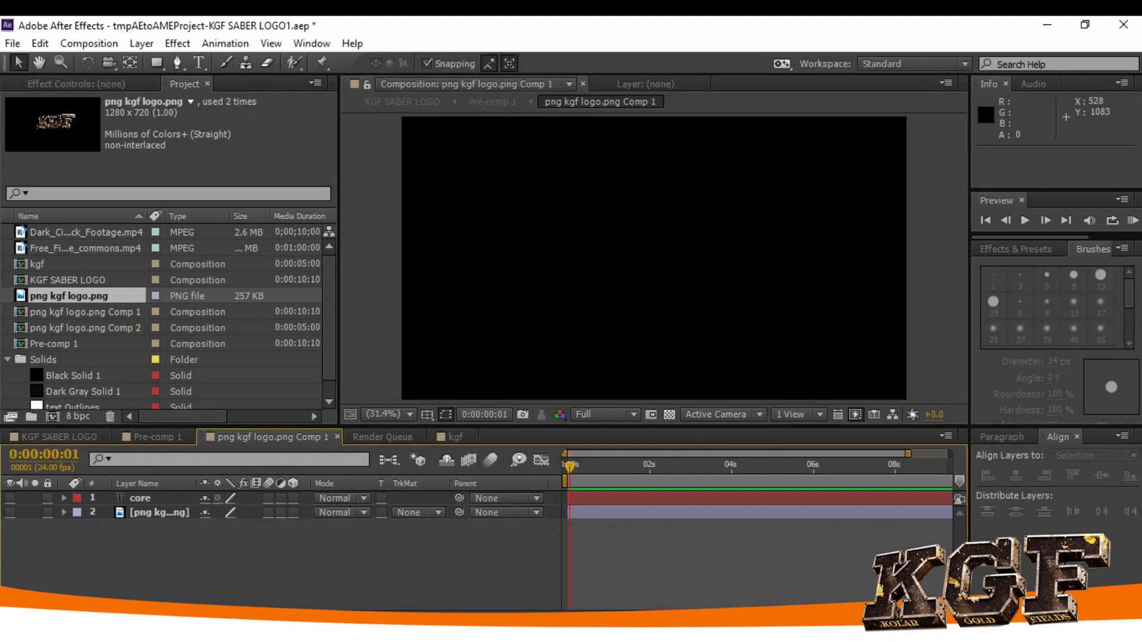
pyautogui.click(11, 512)
pyautogui.click(10, 513)
pyautogui.click(10, 498)
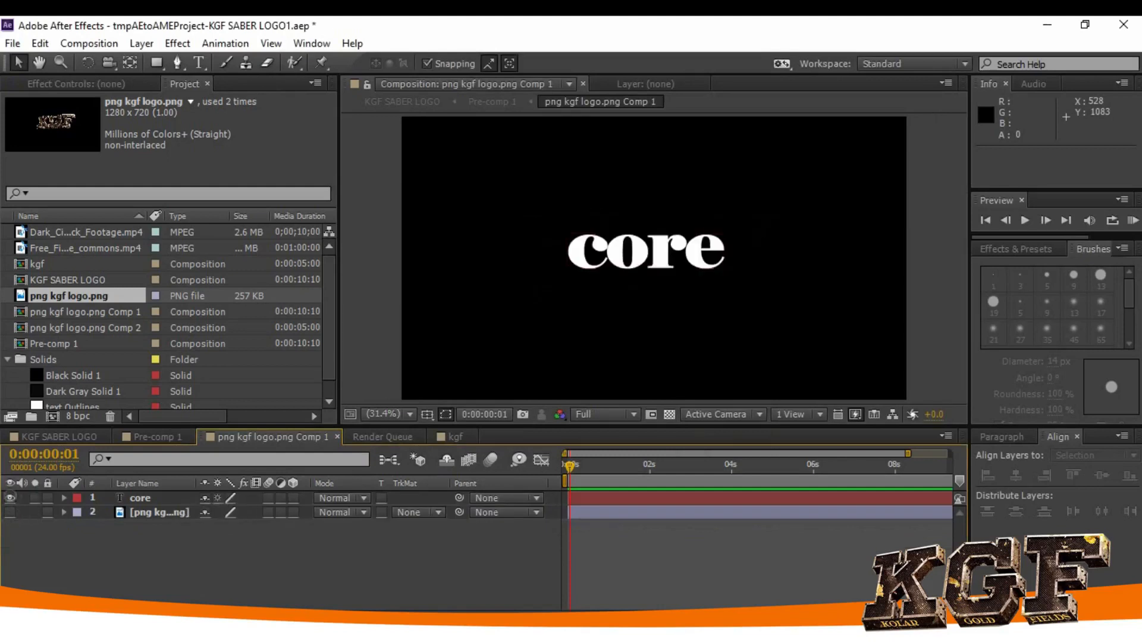
pyautogui.click(10, 498)
pyautogui.click(10, 512)
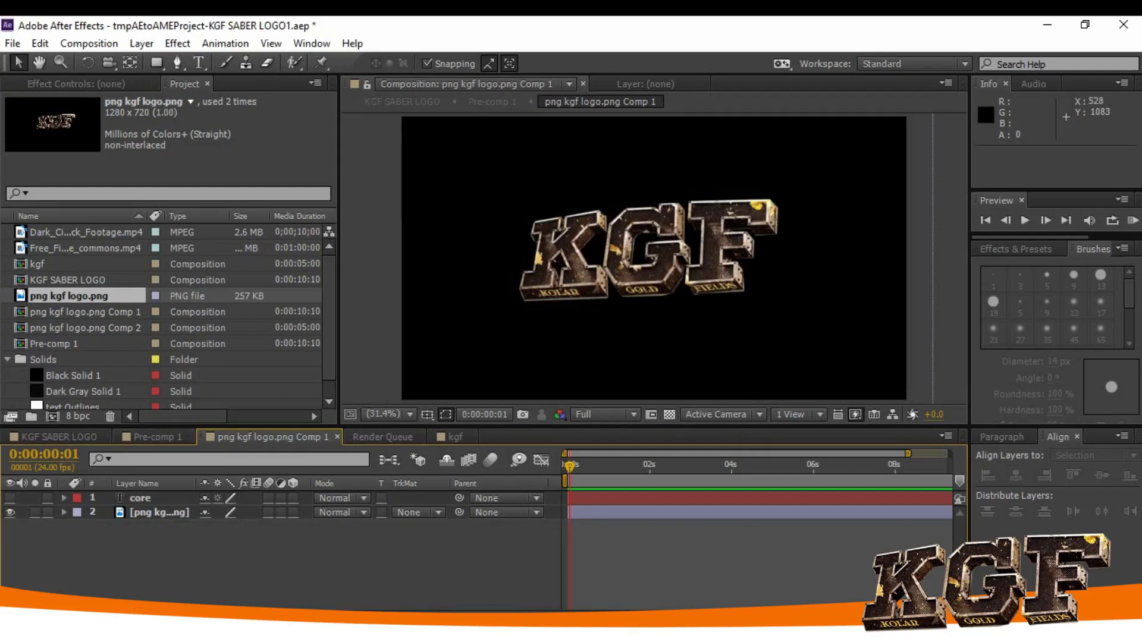
# In the kgf composition, select the second logo layer, make it visible, and hide the top logo layer.
pyautogui.click(455, 438)
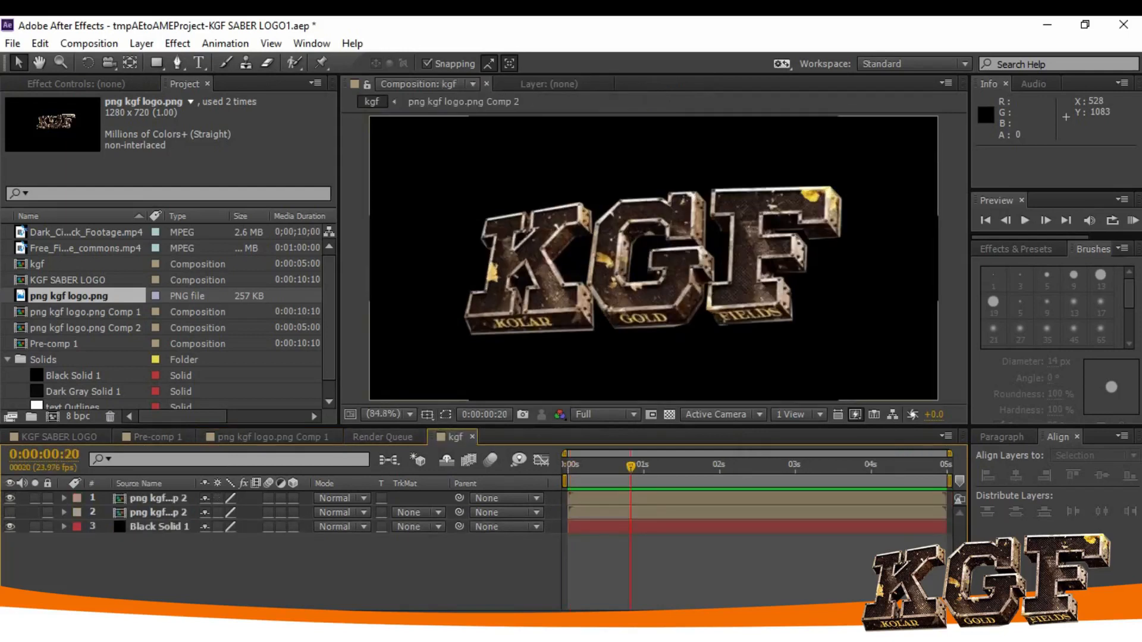
pyautogui.click(158, 512)
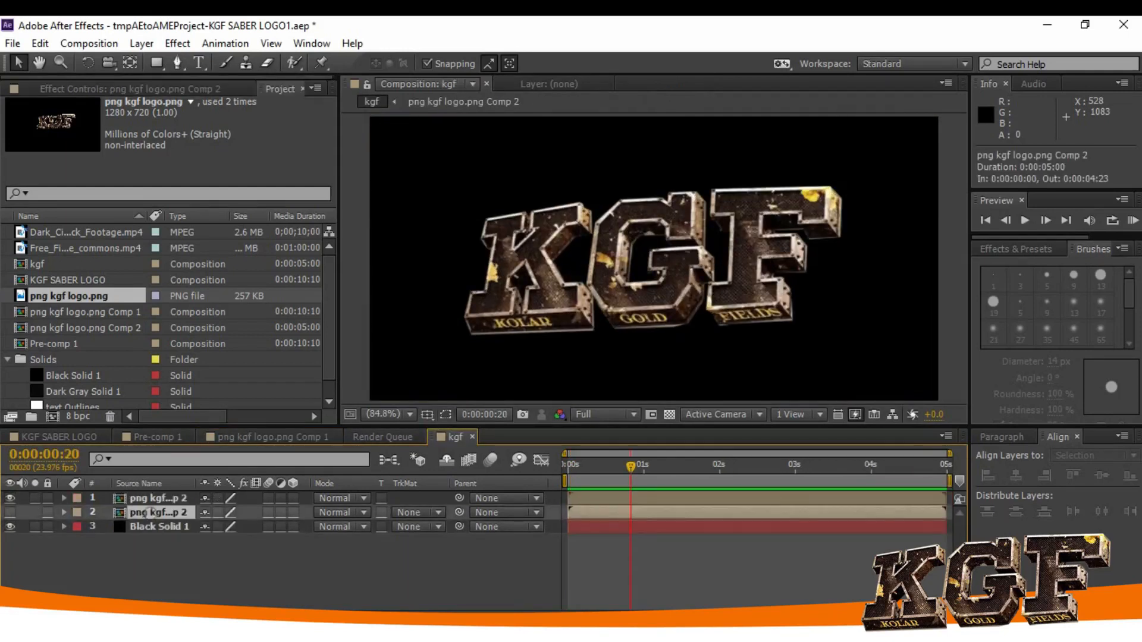
pyautogui.click(10, 498)
pyautogui.click(10, 513)
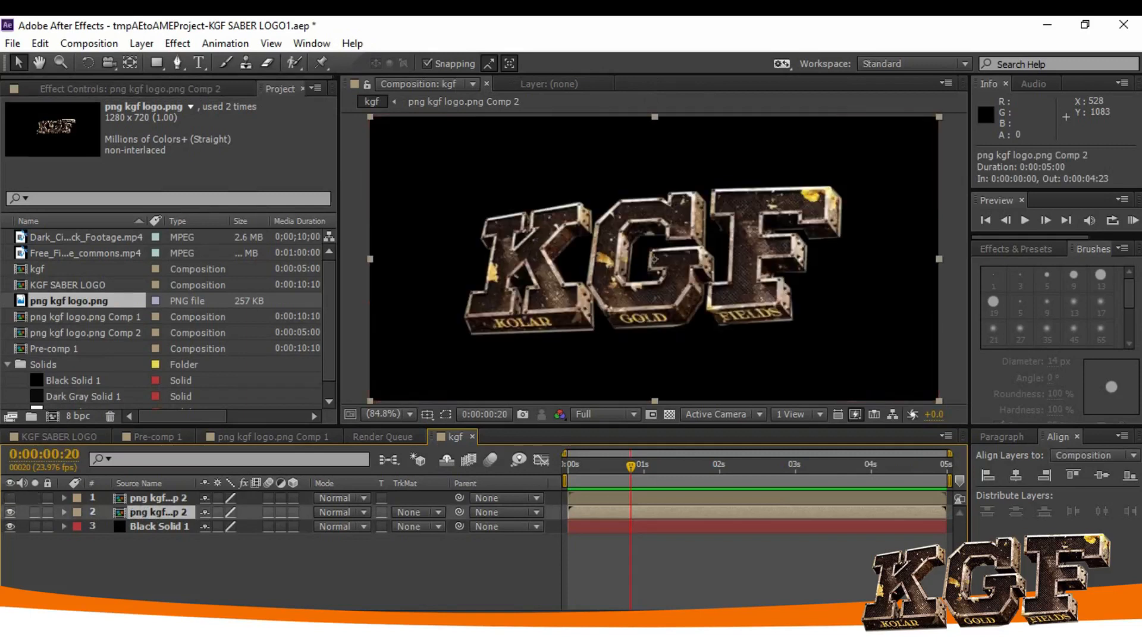
# Try to Auto-trace the second logo layer's current frame at 0:00:00:00 using the Alpha channel.
pyautogui.moveTo(631, 466); pyautogui.dragTo(567, 465)
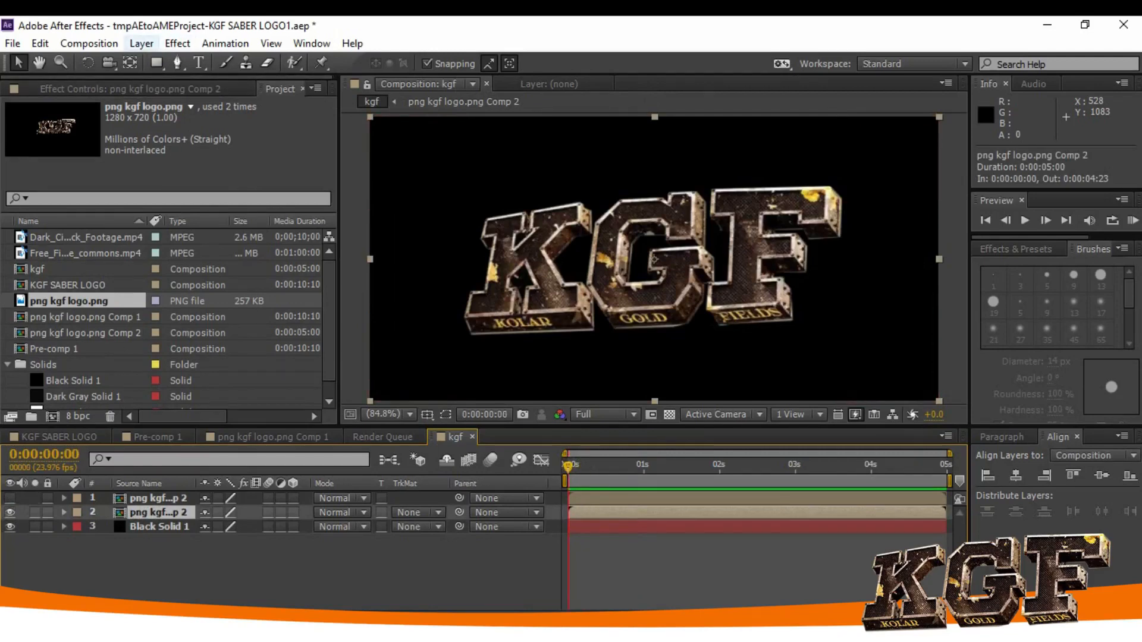
pyautogui.click(140, 43)
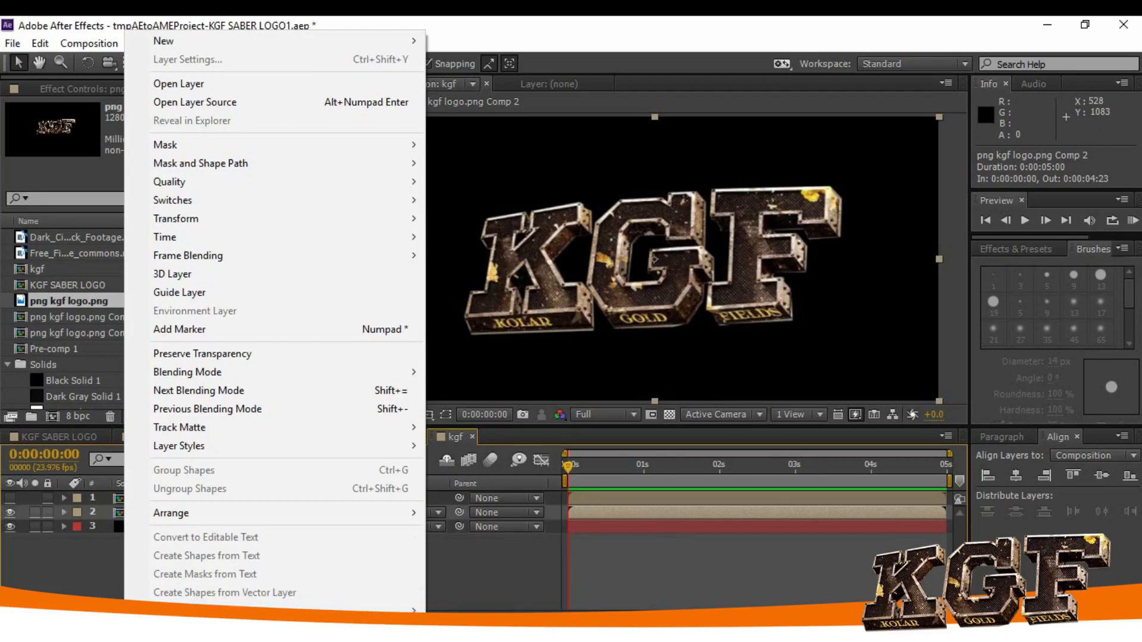
pyautogui.click(178, 629)
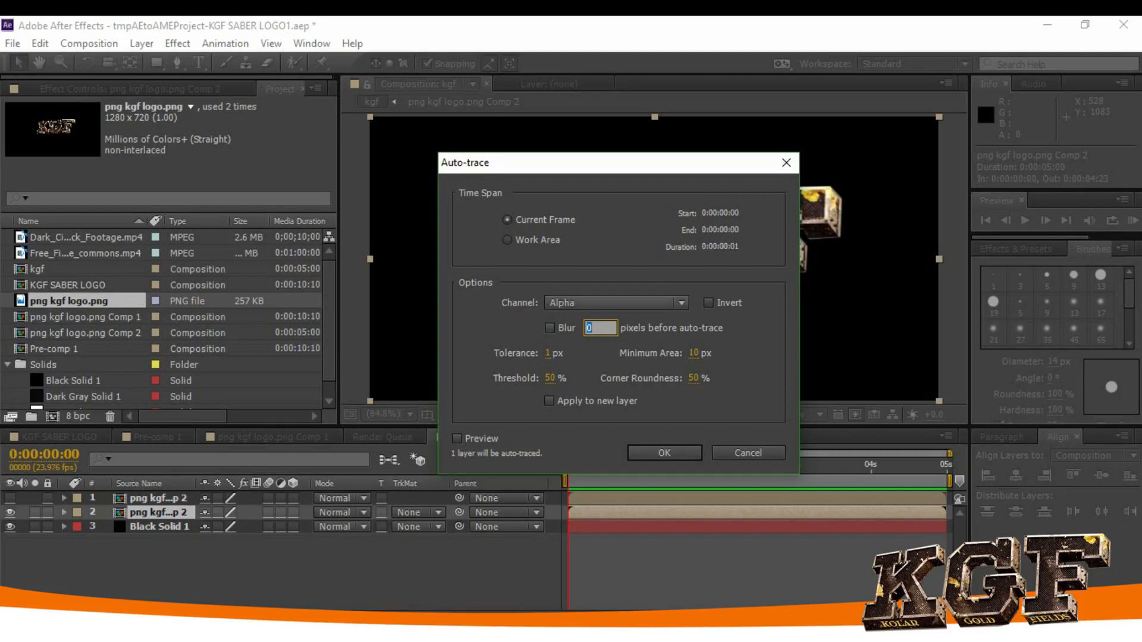
pyautogui.click(619, 303)
pyautogui.click(619, 303)
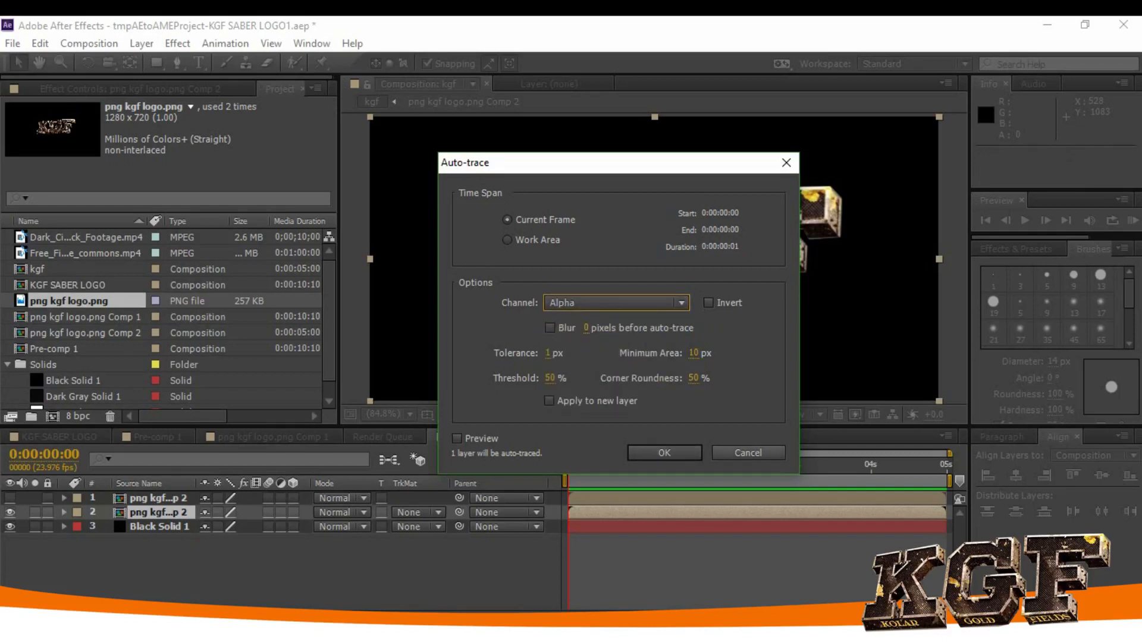
pyautogui.press('Return')
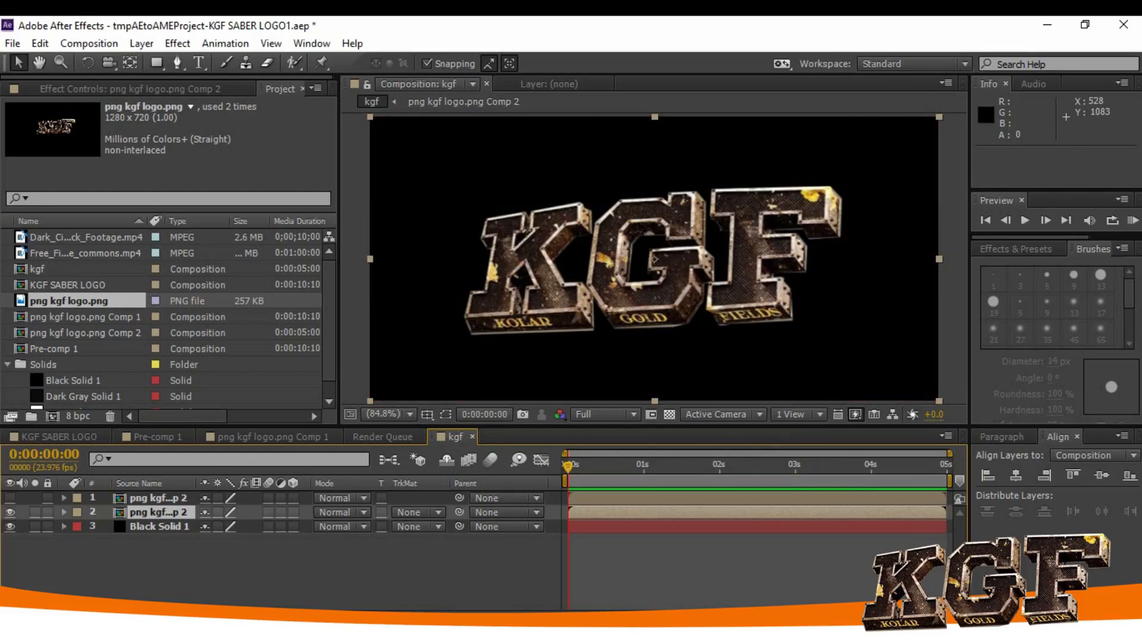
pyautogui.click(40, 44)
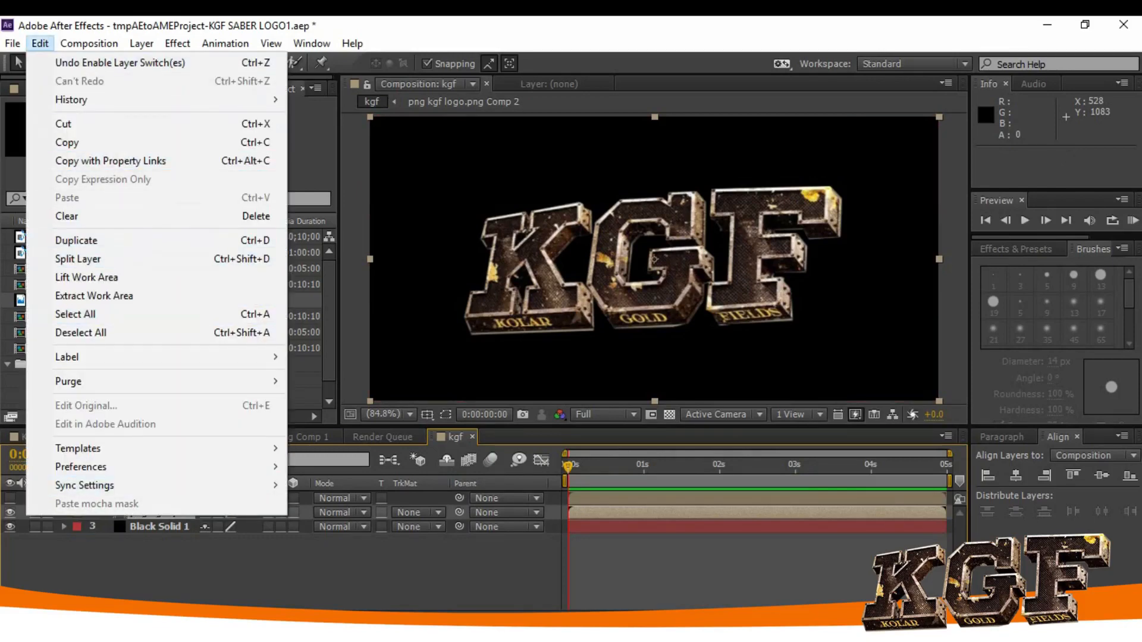
pyautogui.click(197, 570)
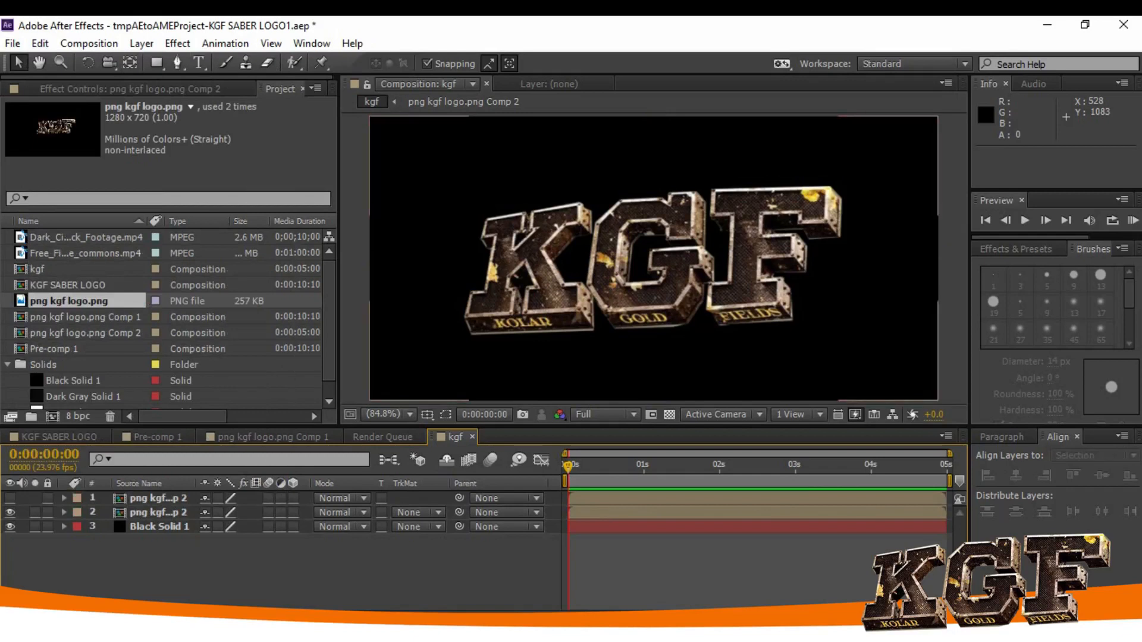
# Turn on mask and shape path visibility in the kgf composition, hide the second logo layer and show the top logo layer.
pyautogui.click(159, 513)
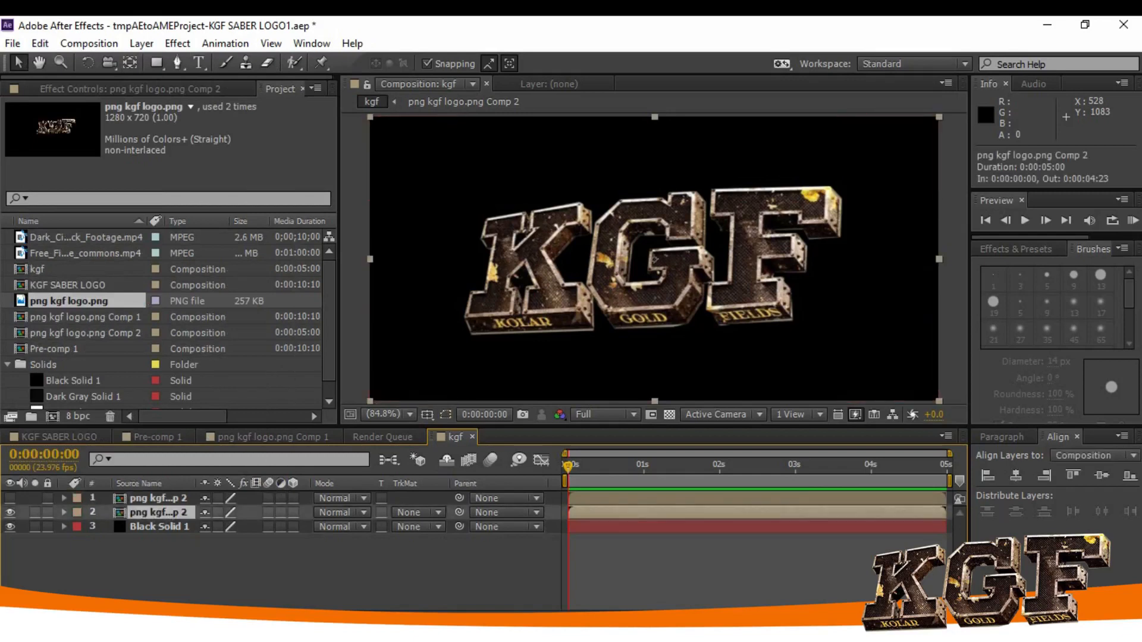
pyautogui.click(446, 415)
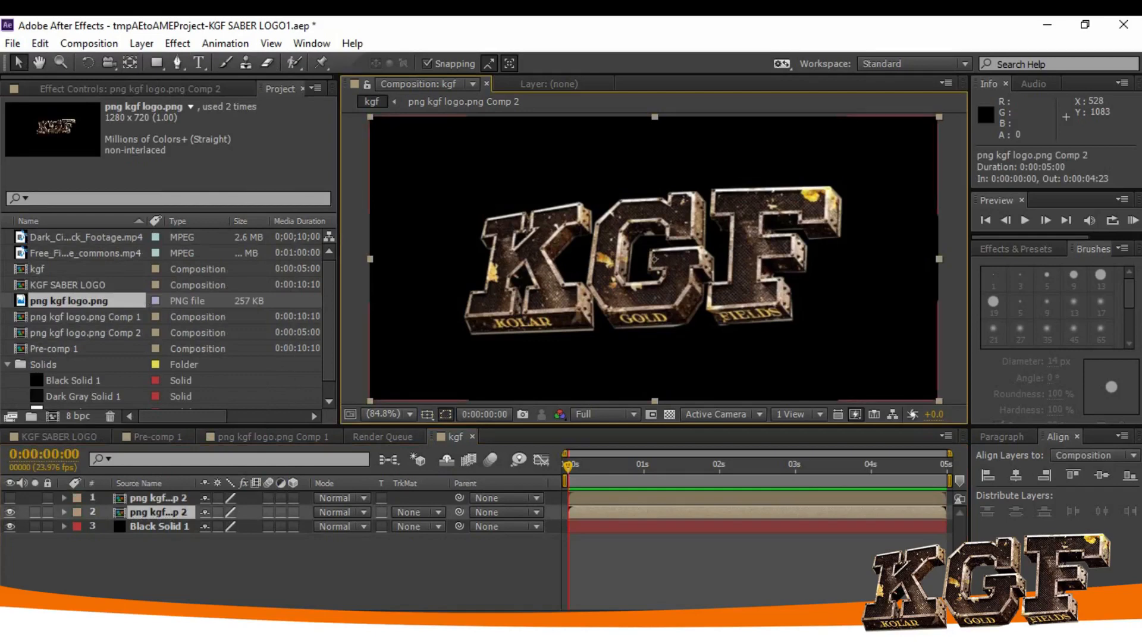
pyautogui.click(11, 513)
pyautogui.click(10, 498)
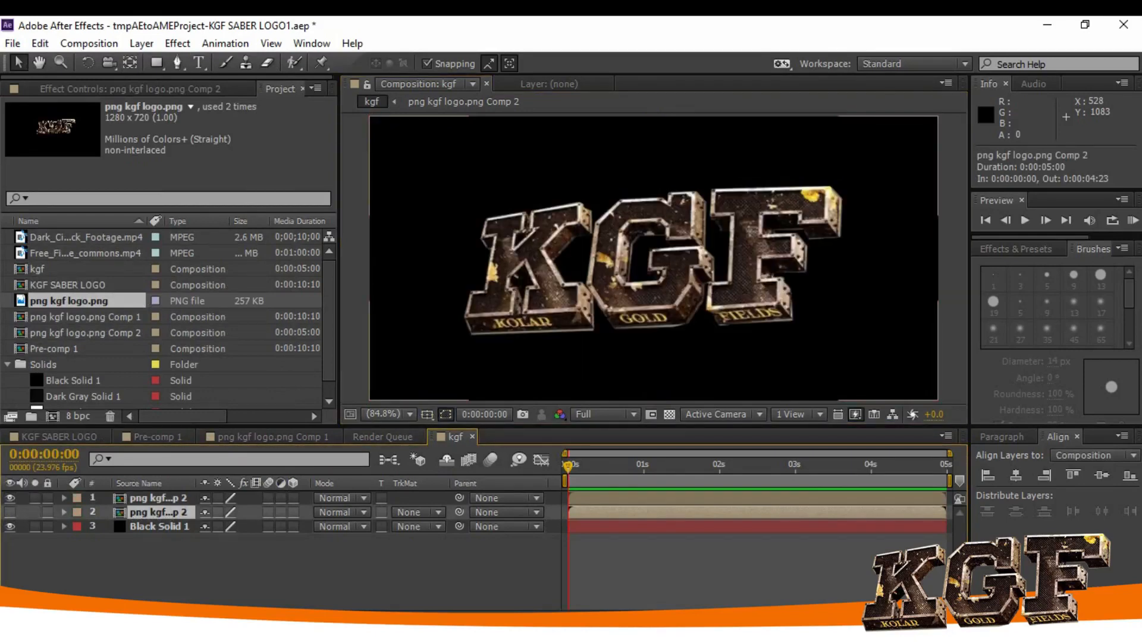
# Compare the mask outlines of the top logo layer with the second logo layer in the kgf composition.
pyautogui.click(523, 286)
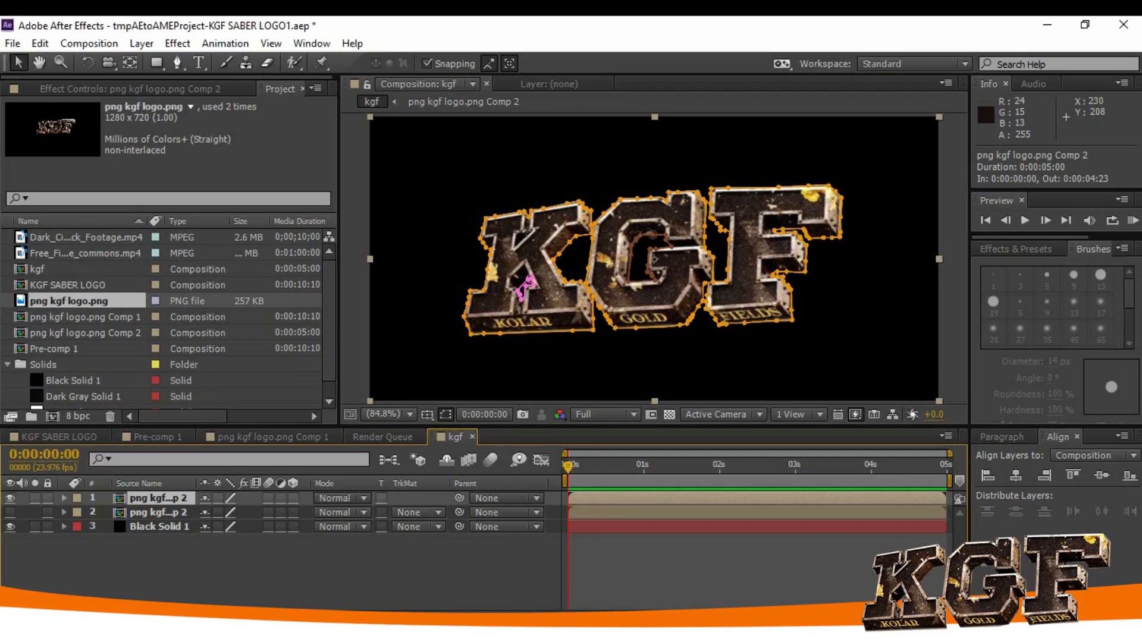
pyautogui.click(158, 512)
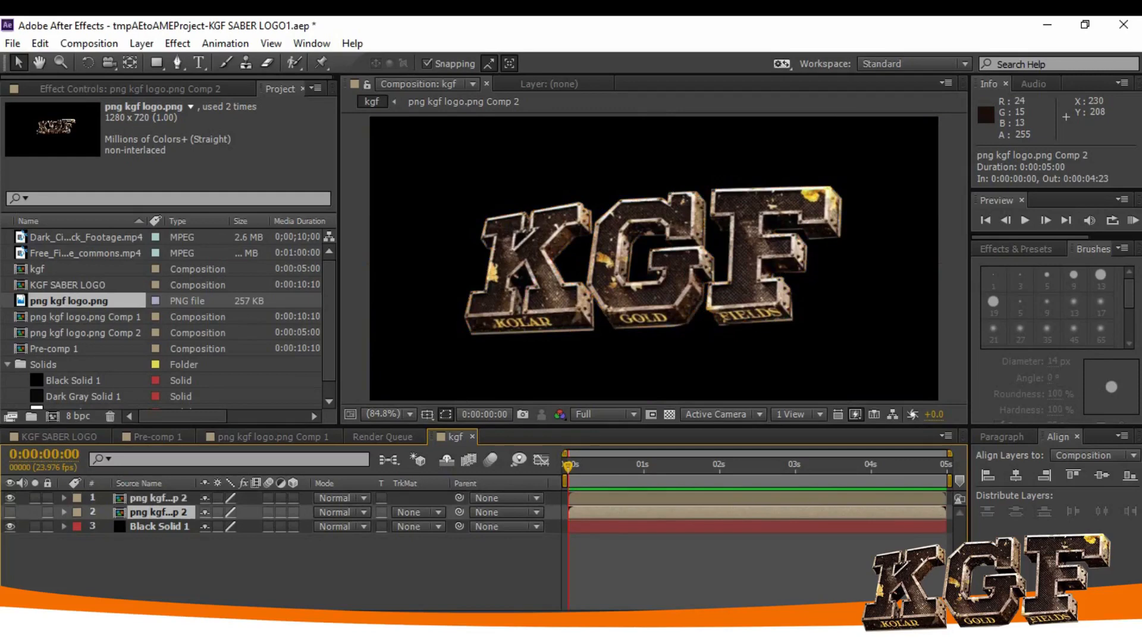
pyautogui.click(158, 498)
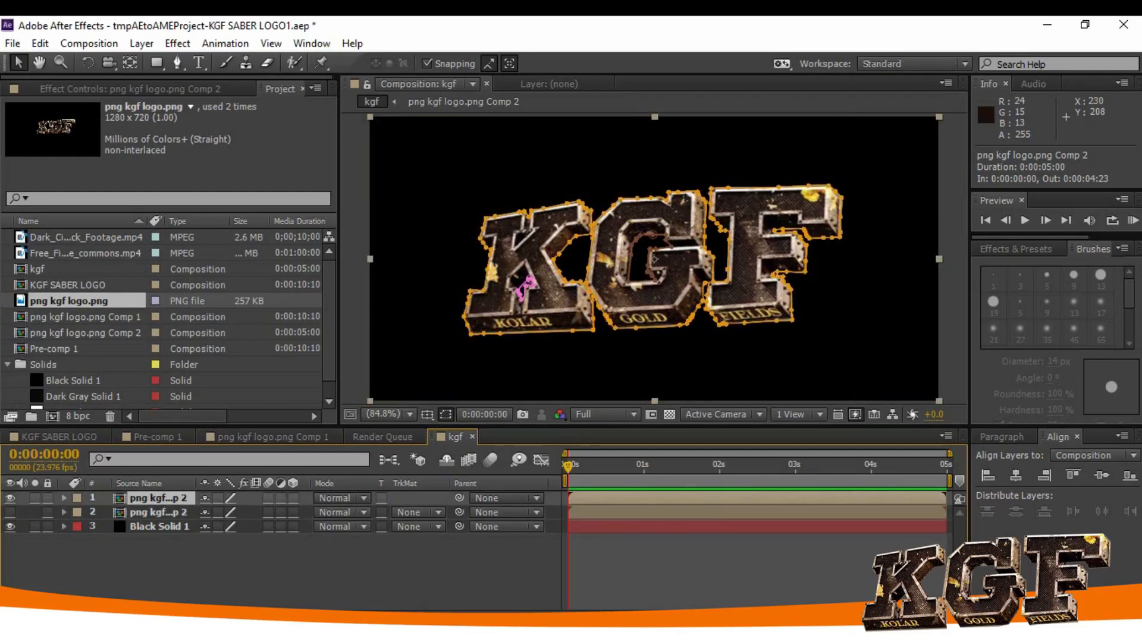
pyautogui.click(157, 513)
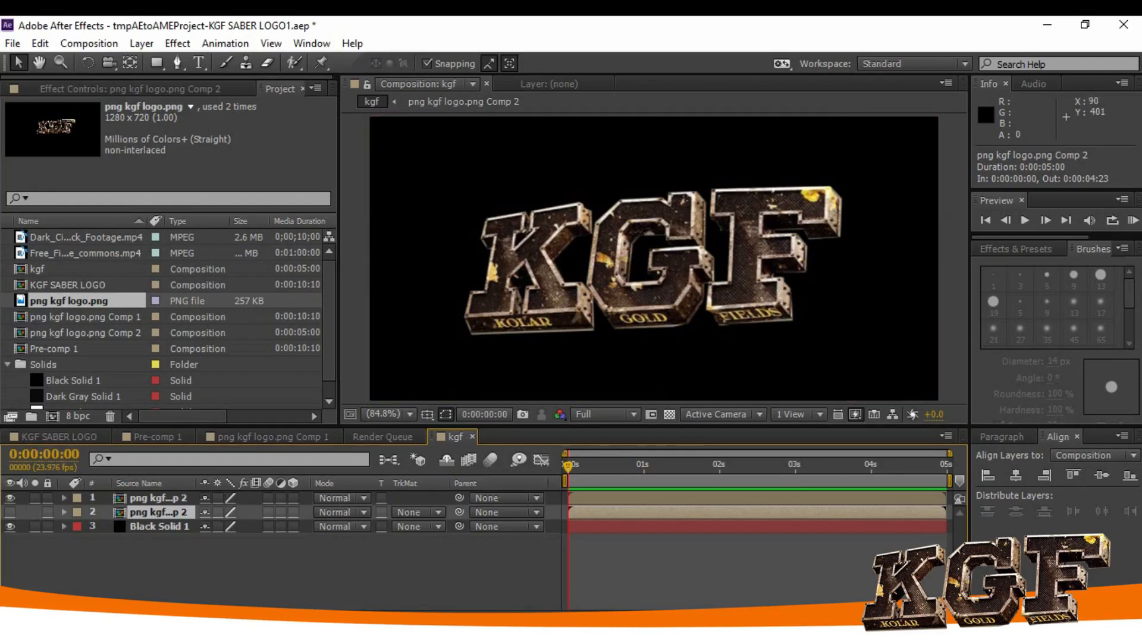
# In Pre-comp 1, reveal the lower logo layer's Opacity and hide the upper logo layer and both MP4 footage layers.
pyautogui.click(272, 437)
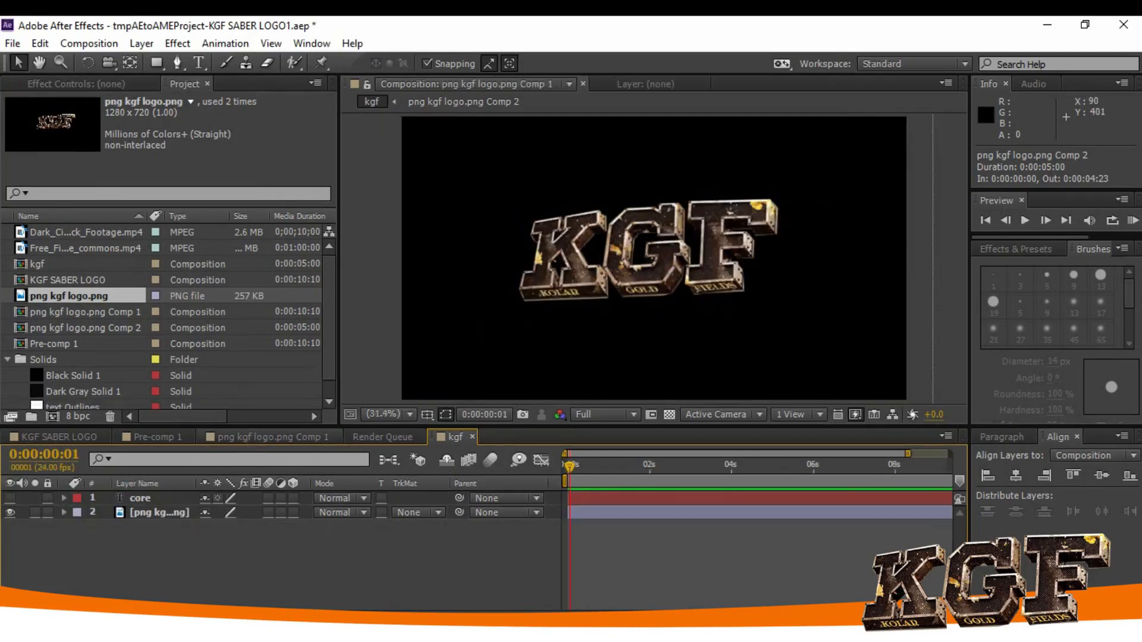
pyautogui.click(157, 437)
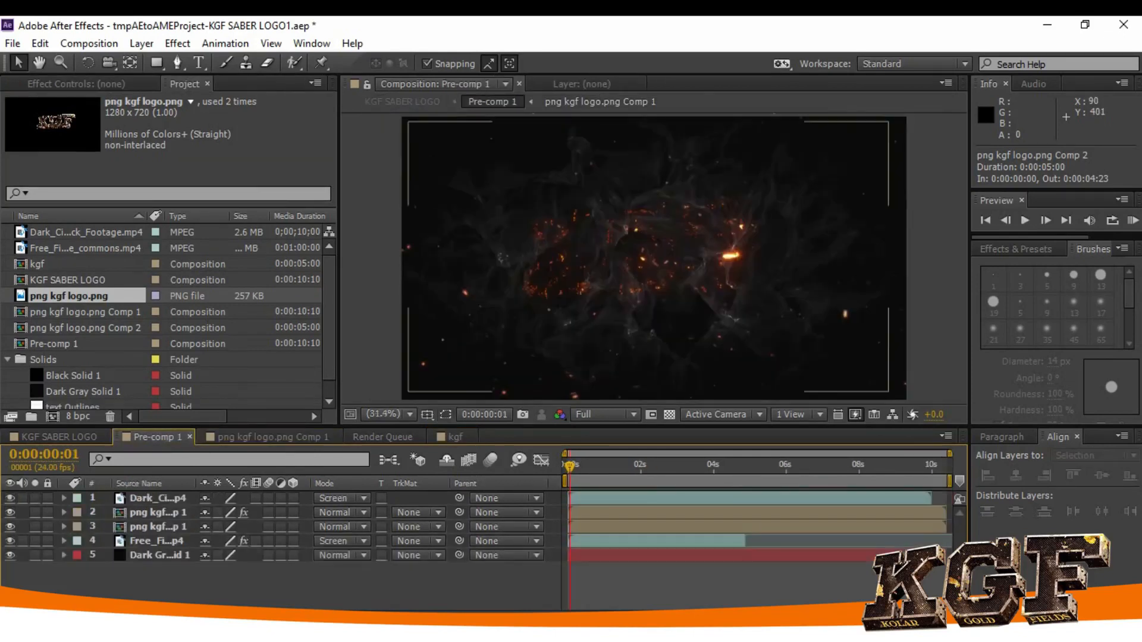
pyautogui.click(158, 527)
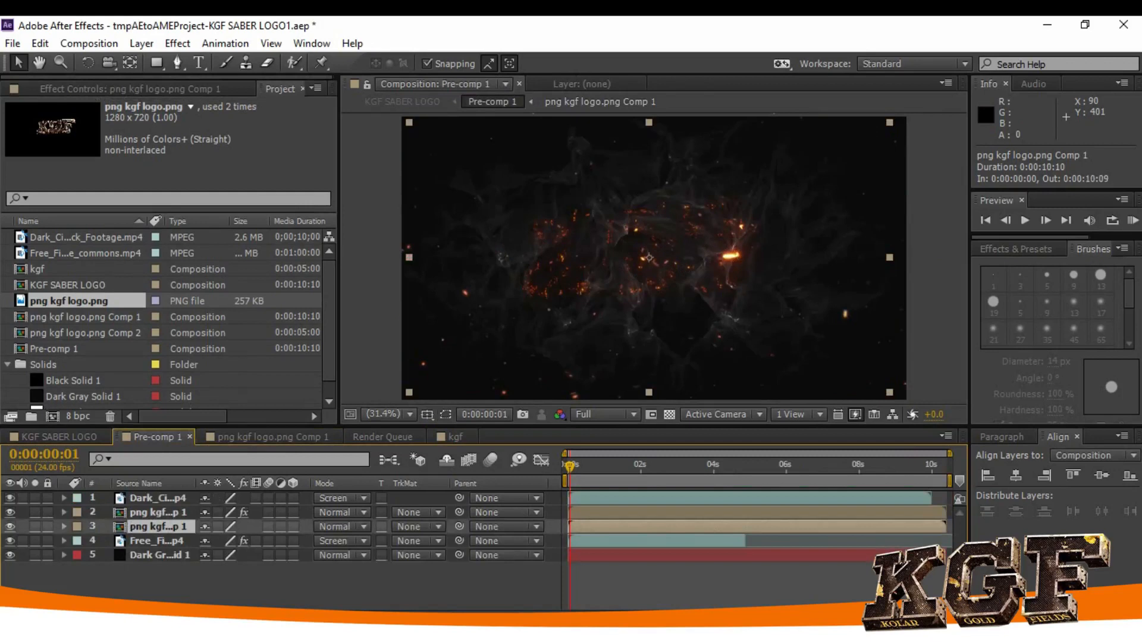
pyautogui.press('t')
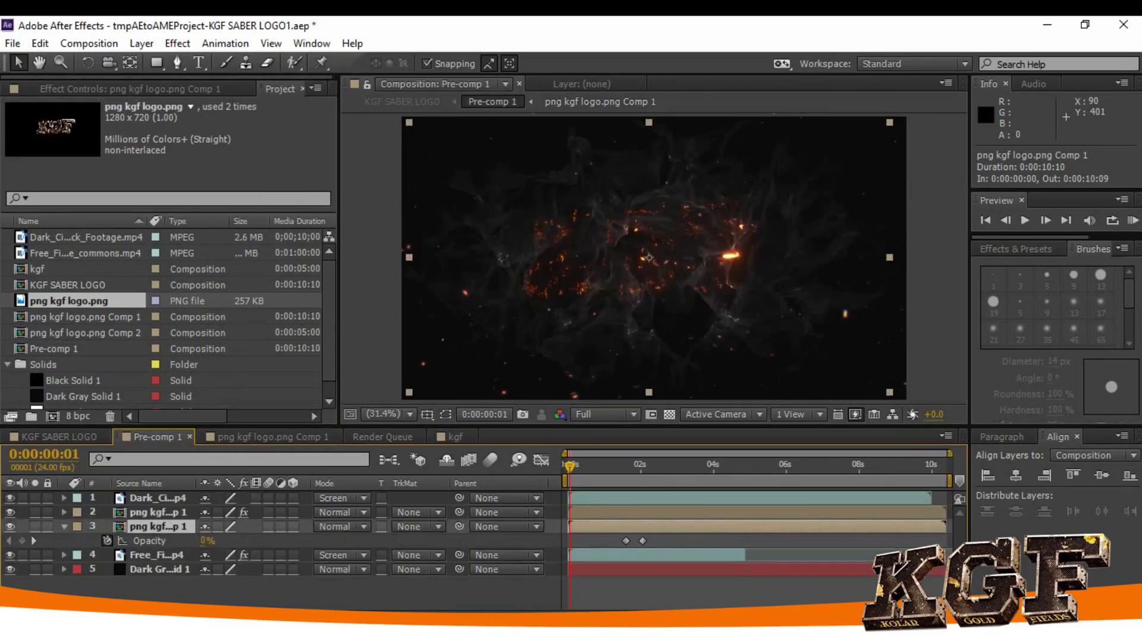
pyautogui.click(10, 513)
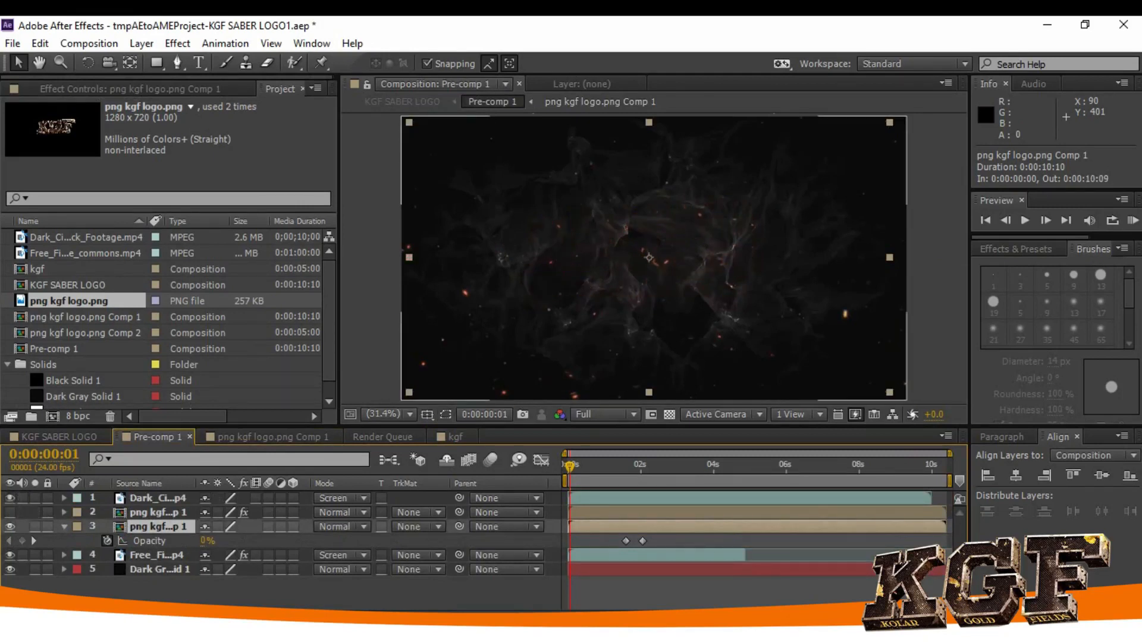
pyautogui.click(10, 498)
pyautogui.click(10, 555)
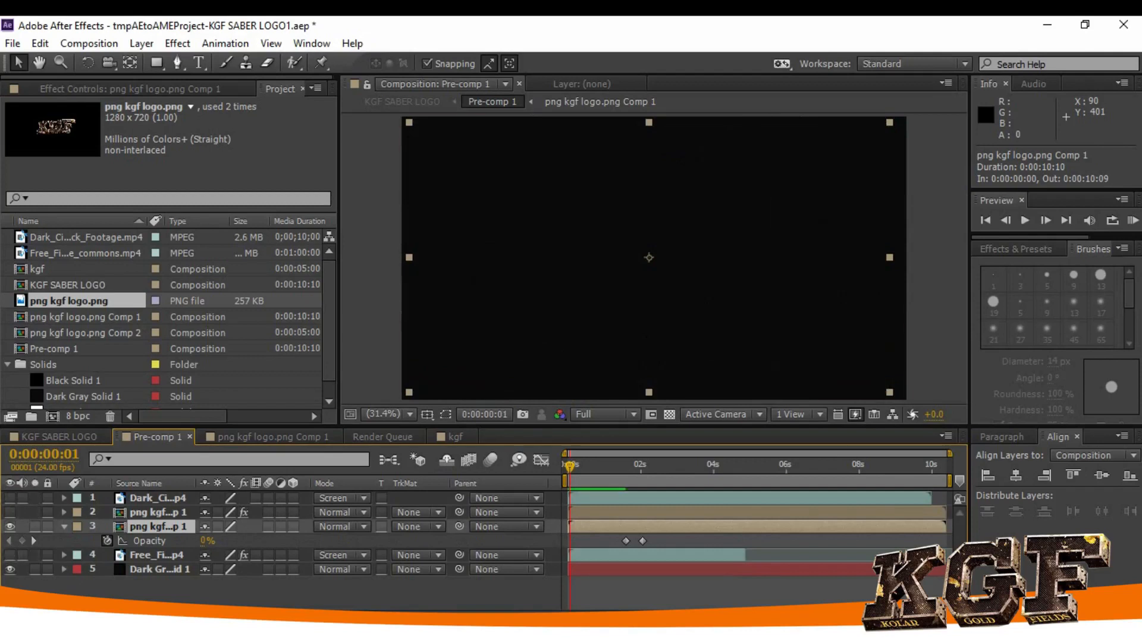
# Preview the lower logo layer's fade-in by playing and scrubbing between its two Opacity keyframes.
pyautogui.press('space')
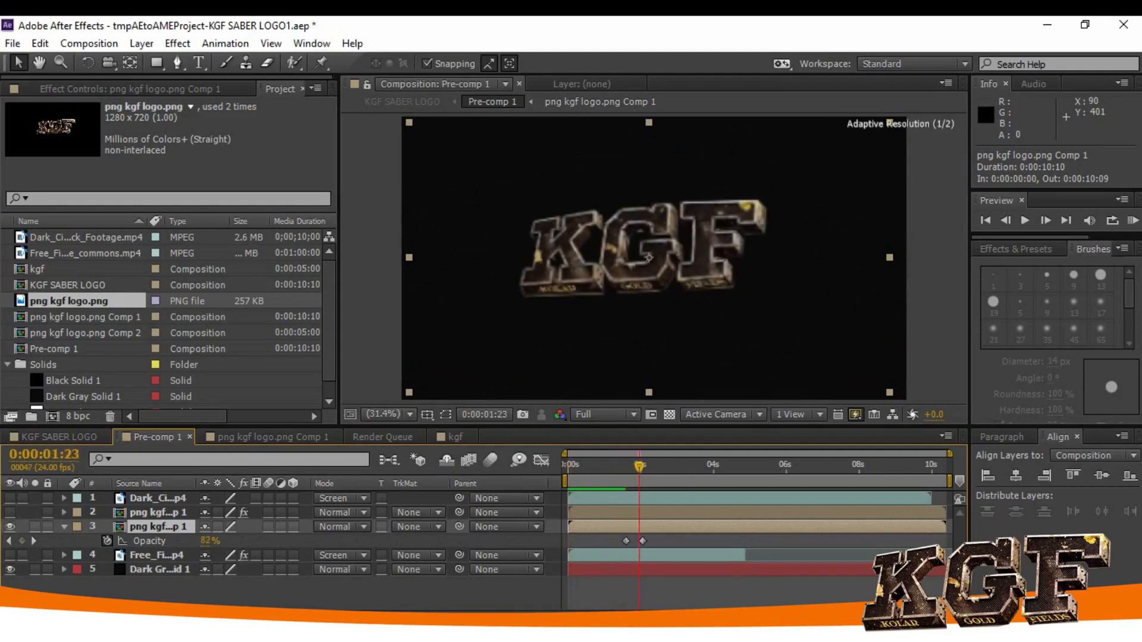
pyautogui.moveTo(642, 467); pyautogui.dragTo(625, 467)
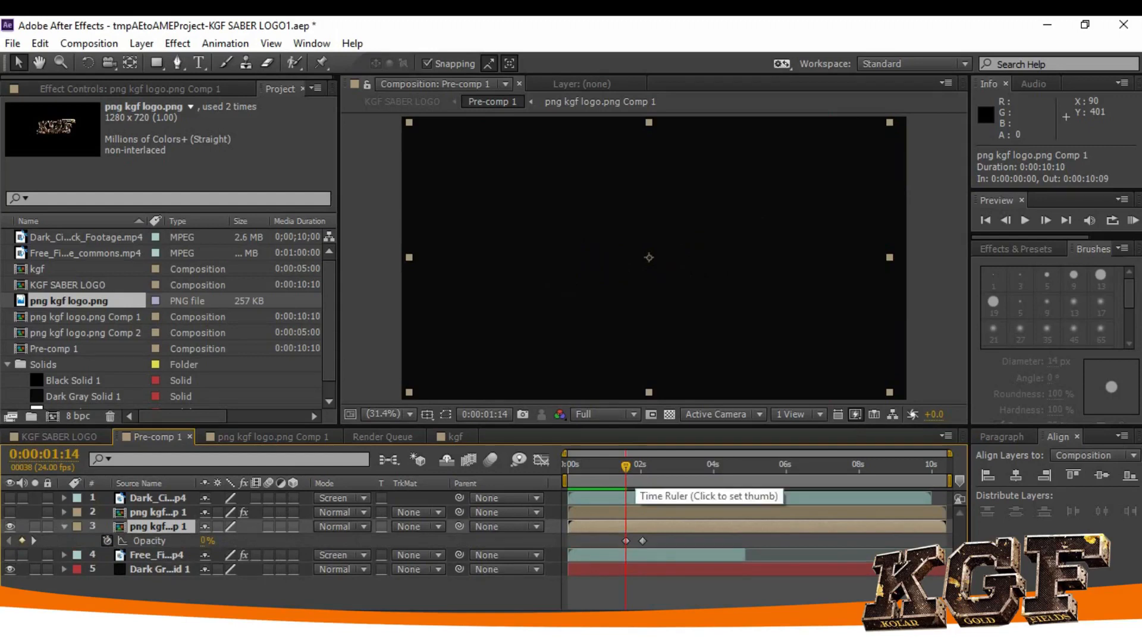
pyautogui.click(641, 465)
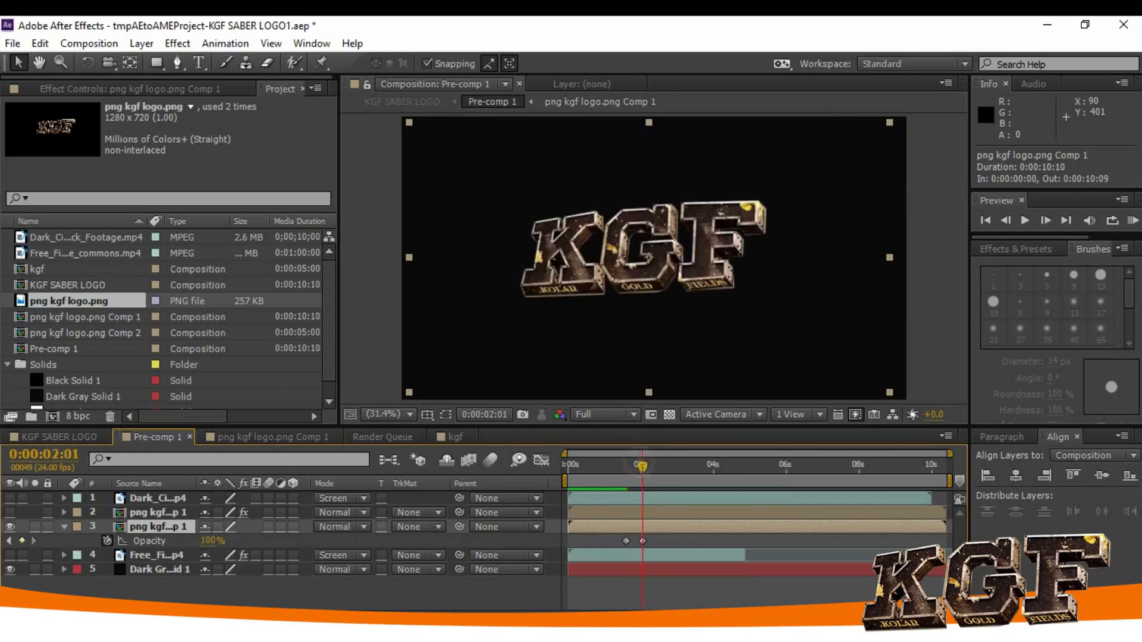
pyautogui.click(643, 466)
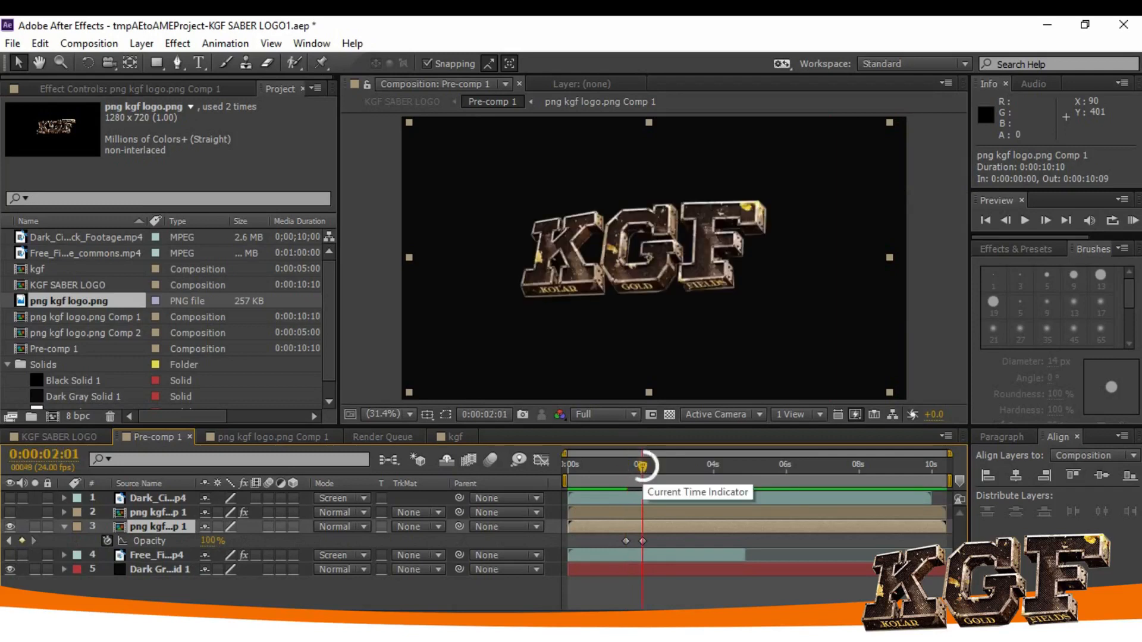
pyautogui.moveTo(643, 466); pyautogui.dragTo(645, 467)
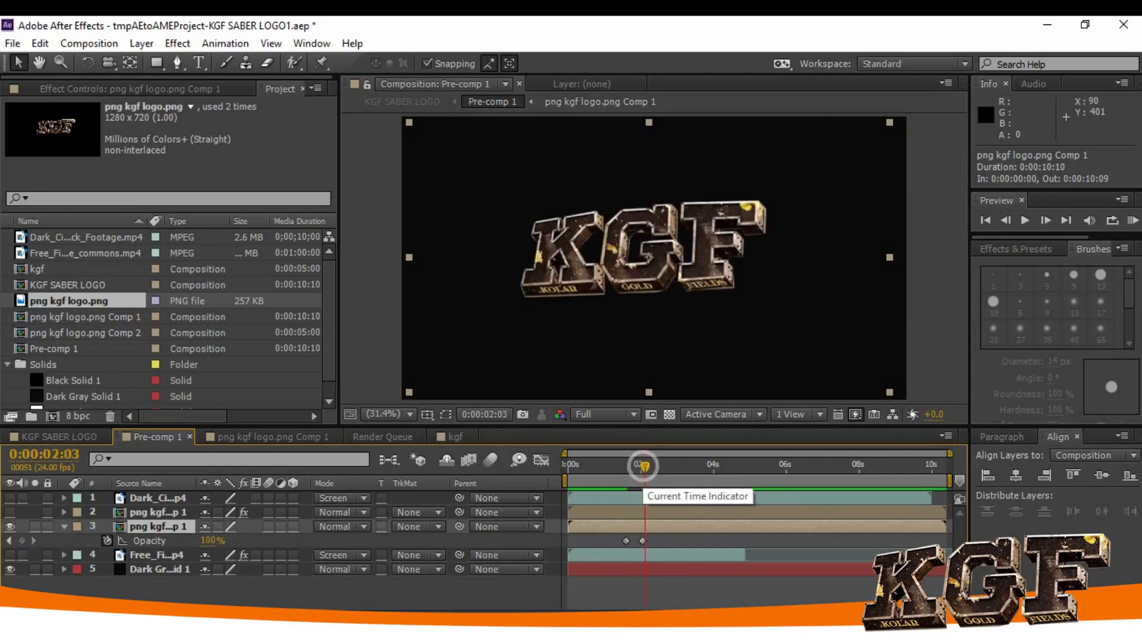
pyautogui.click(645, 466)
pyautogui.moveTo(645, 467); pyautogui.dragTo(642, 466)
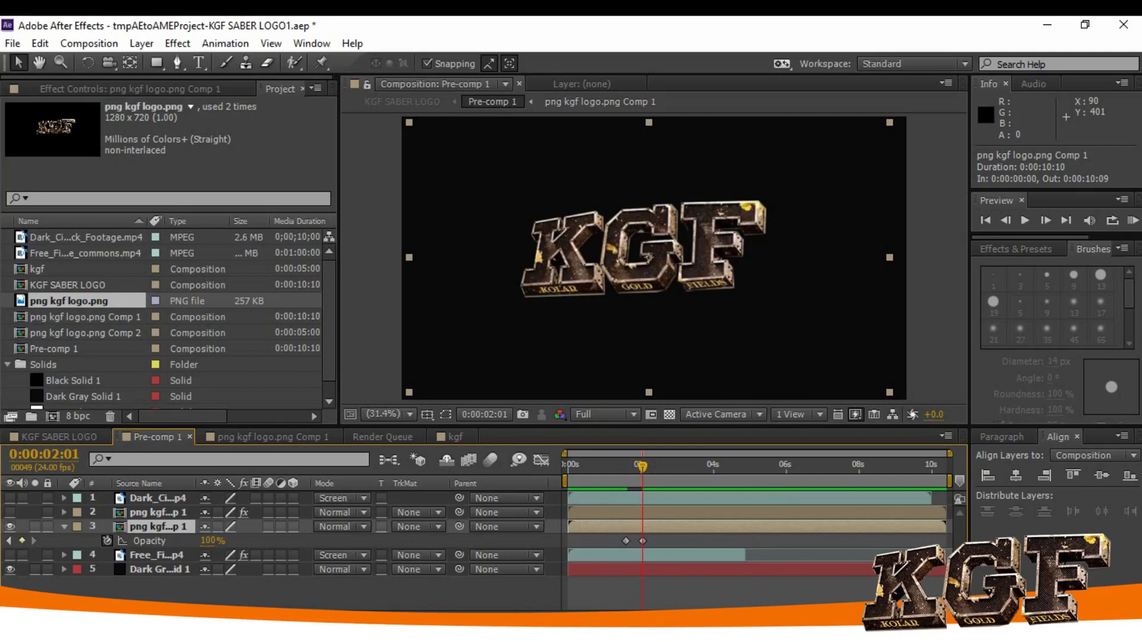
pyautogui.moveTo(630, 463)
pyautogui.mouseDown()
pyautogui.moveTo(603, 465)
pyautogui.moveTo(660, 465)
pyautogui.moveTo(643, 465)
pyautogui.mouseUp()
pyautogui.moveTo(643, 465)
pyautogui.mouseDown()
pyautogui.moveTo(612, 466)
pyautogui.moveTo(629, 465)
pyautogui.mouseUp()
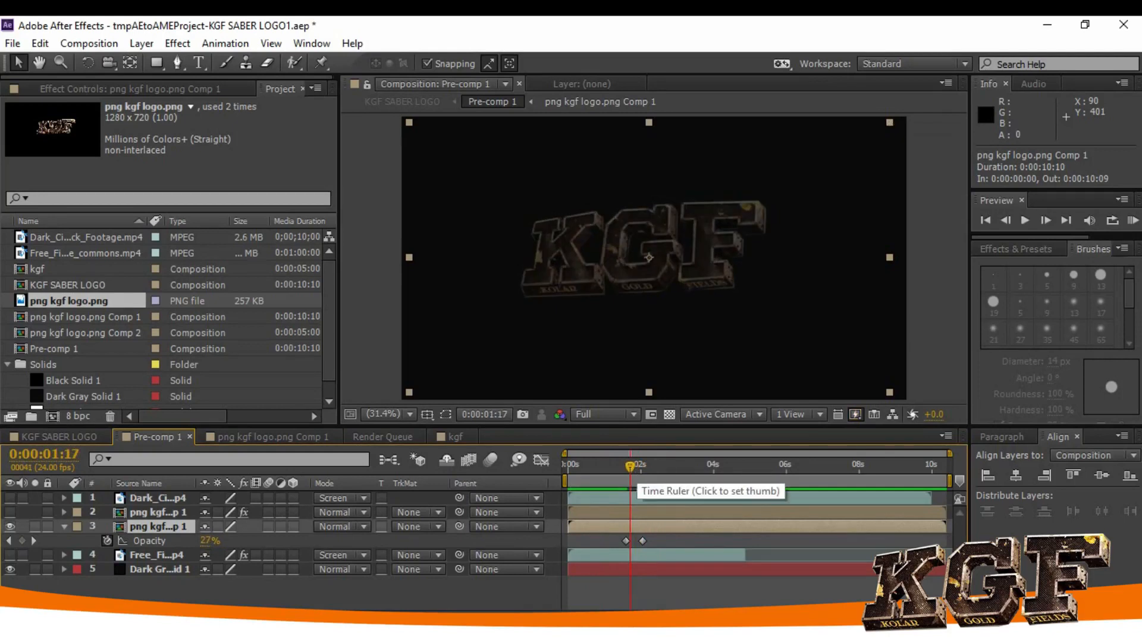
pyautogui.moveTo(630, 466); pyautogui.dragTo(601, 466)
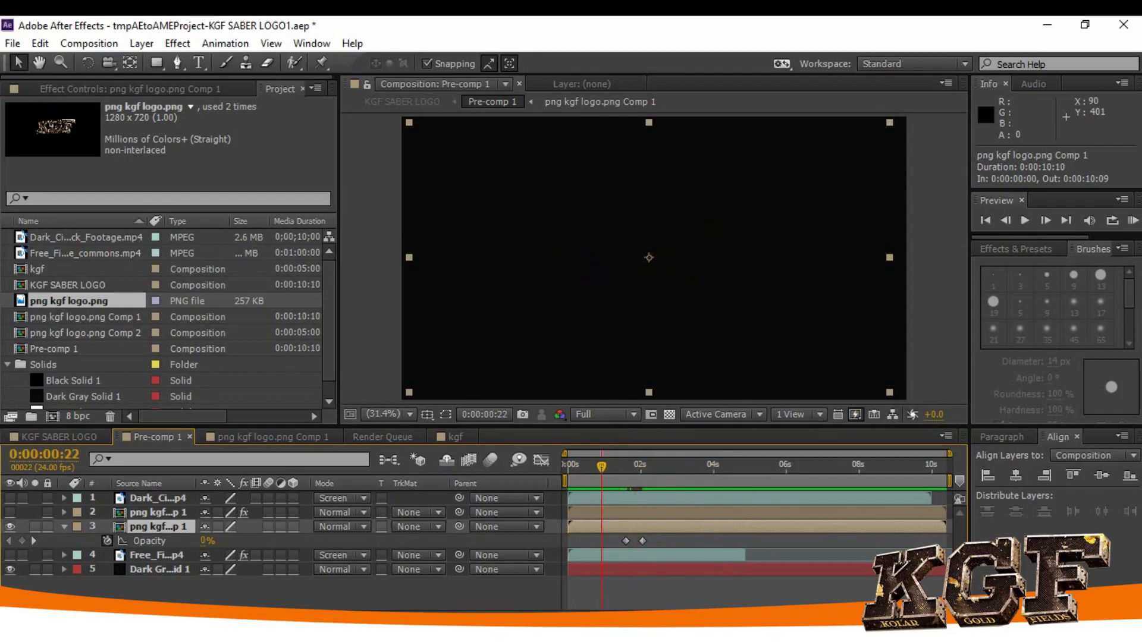
# Collapse and hide the lower logo layer, show the upper logo layer with the effect, and preview its fire animation.
pyautogui.click(63, 526)
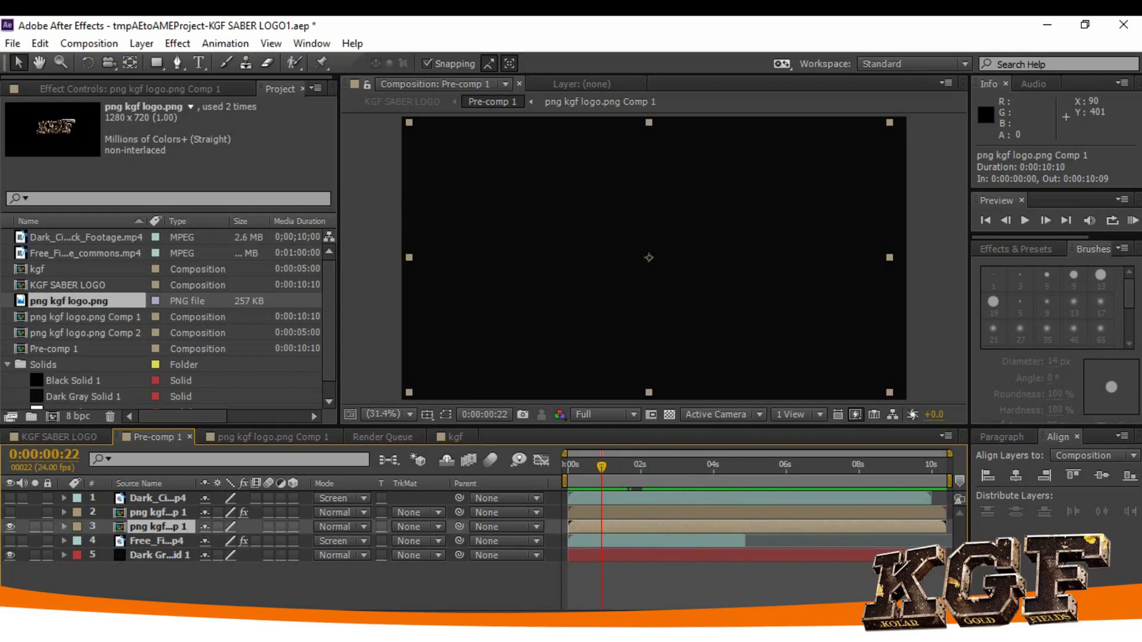
pyautogui.click(10, 526)
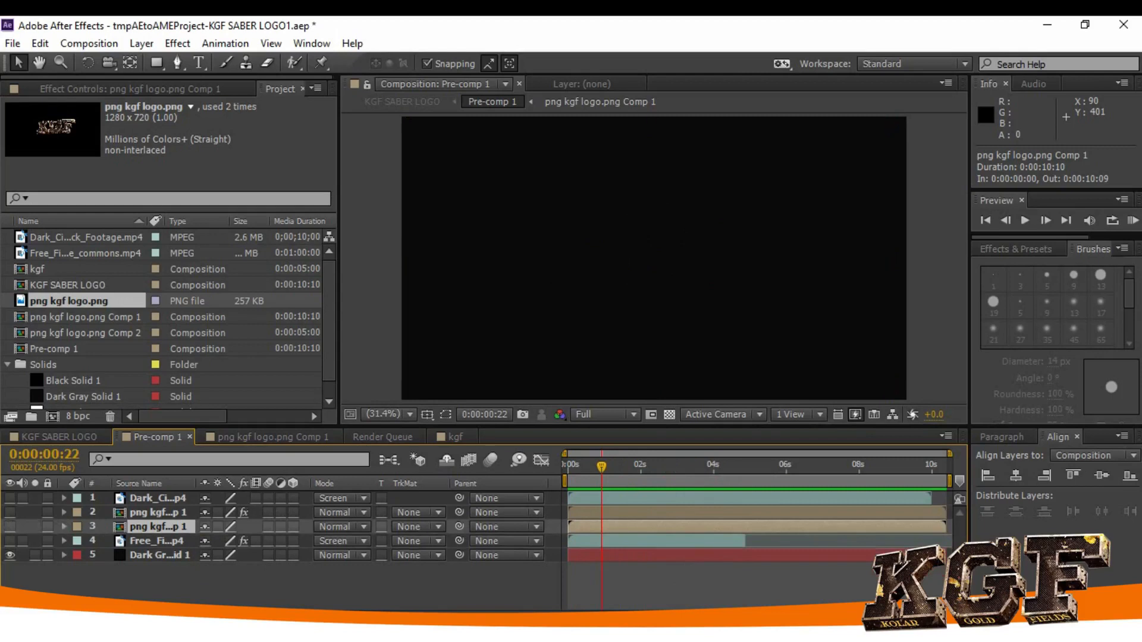
pyautogui.click(143, 512)
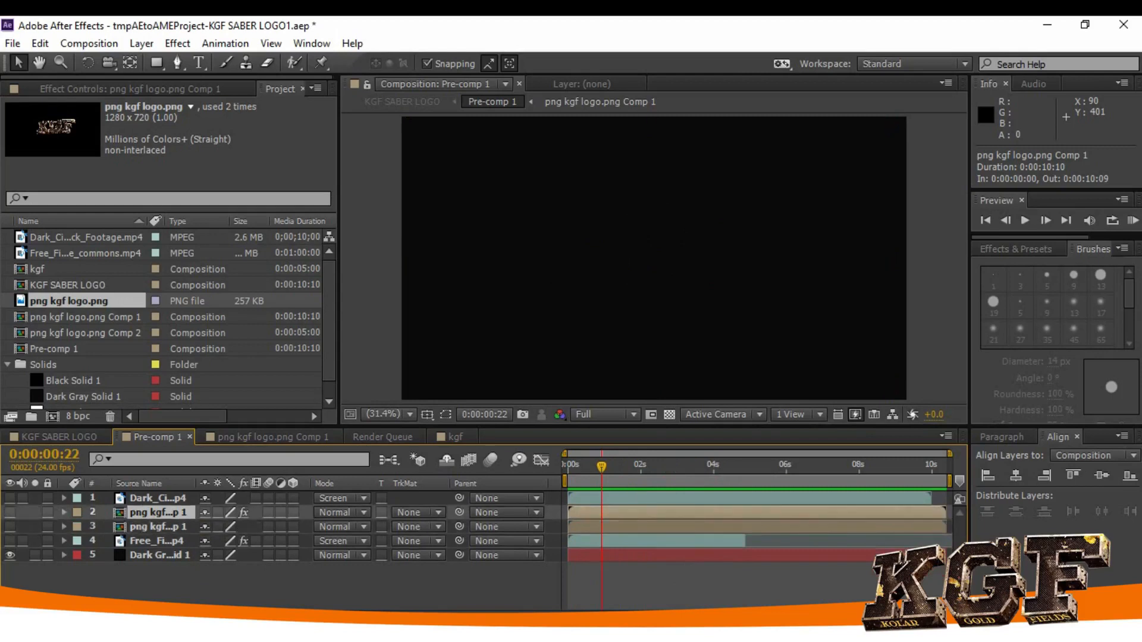
pyautogui.click(10, 512)
pyautogui.press('space')
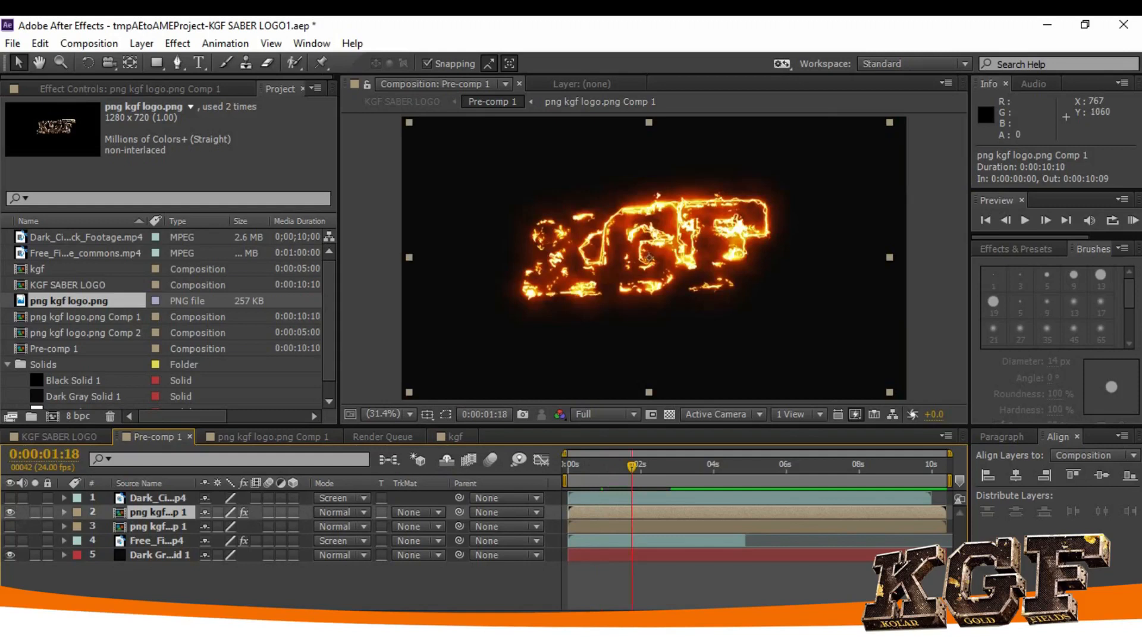
# Examine png kgf logo.png Comp 1 and the top logo layer's mask paths in kgf, and return to Pre-comp 1.
pyautogui.click(10, 527)
pyautogui.click(10, 542)
pyautogui.click(272, 437)
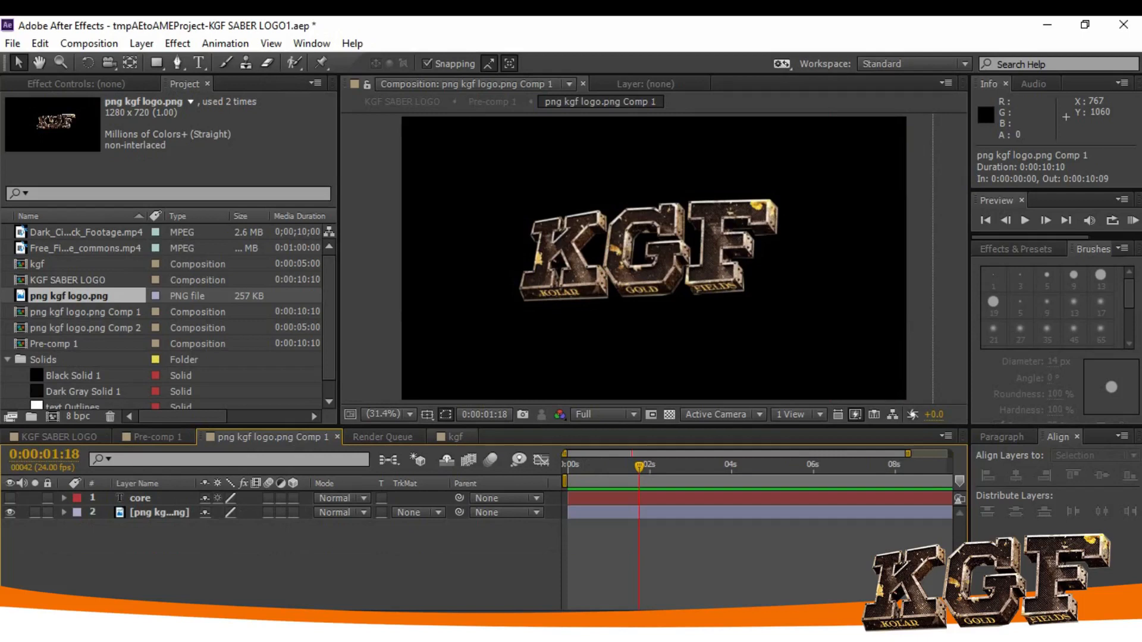
pyautogui.click(455, 437)
pyautogui.click(157, 500)
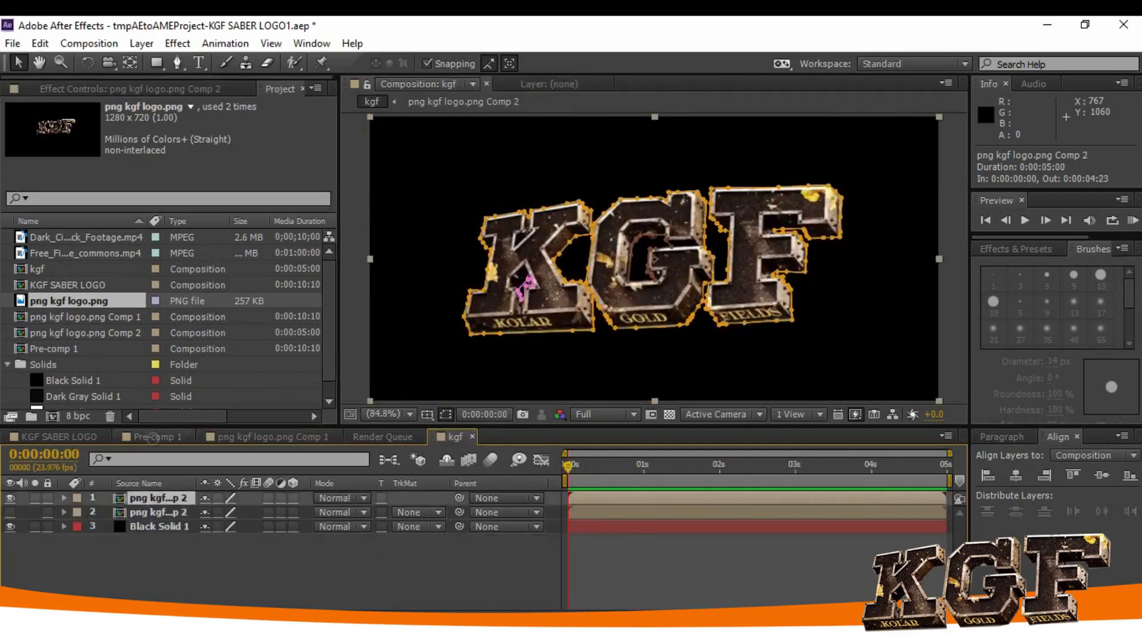
pyautogui.click(153, 439)
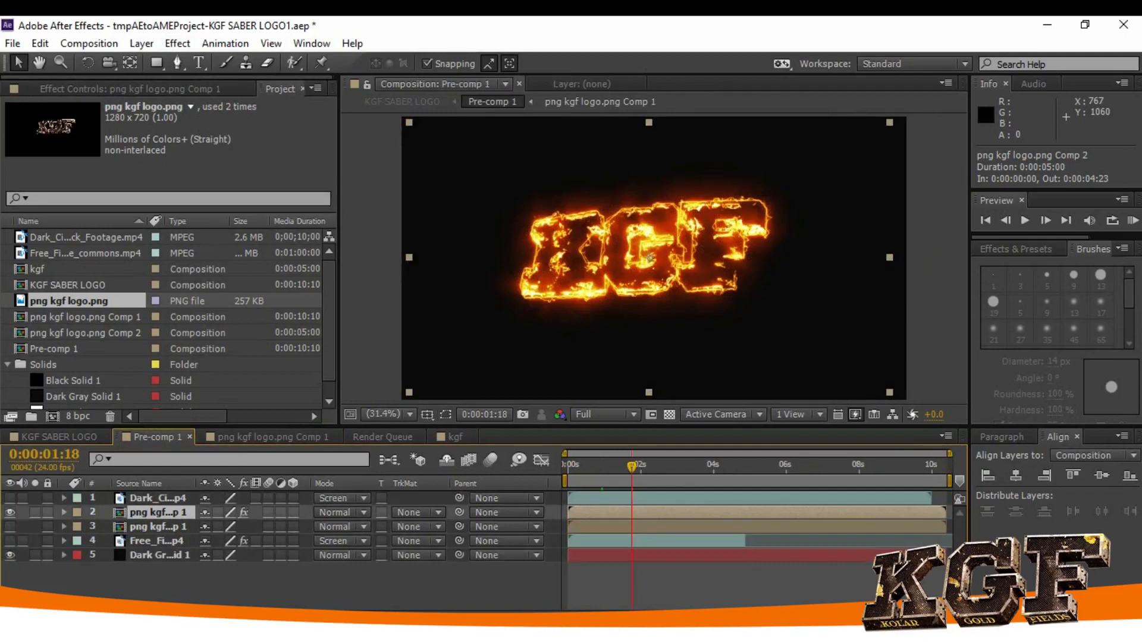
# Locate Video Copilot's Saber among the effects available for the upper logo layer.
pyautogui.click(177, 44)
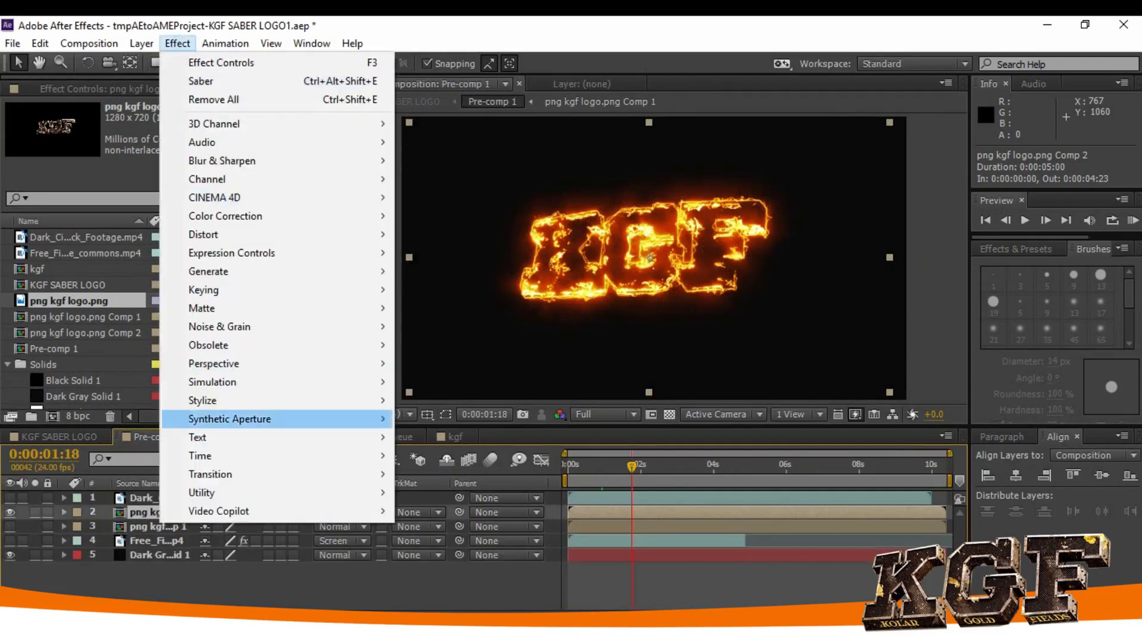
pyautogui.moveTo(218, 511)
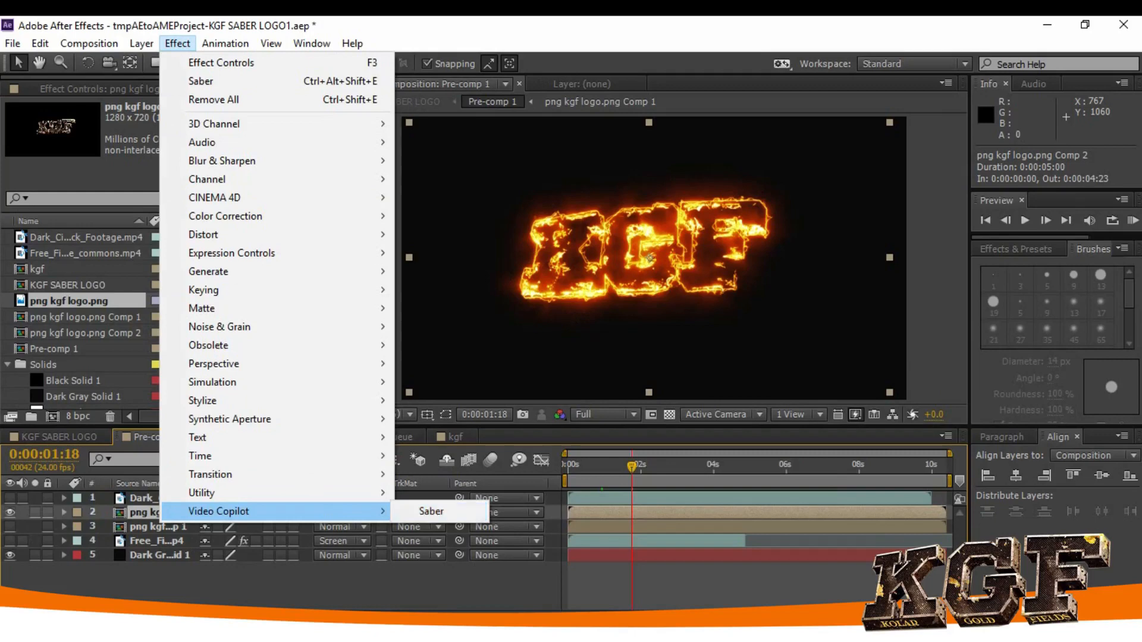
pyautogui.click(1015, 249)
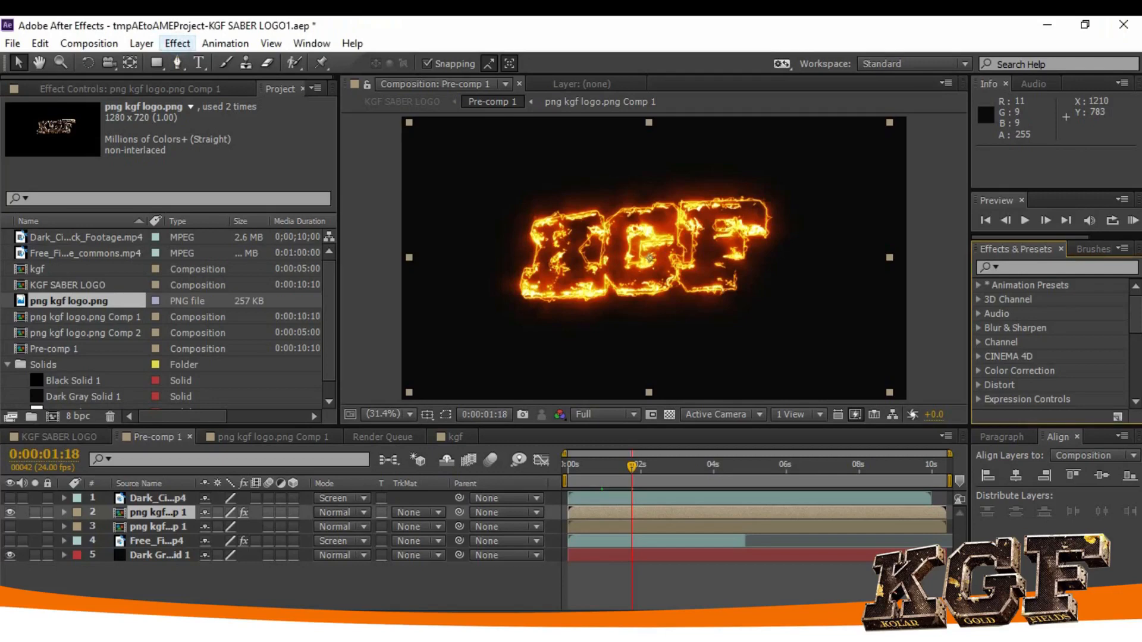
pyautogui.click(178, 43)
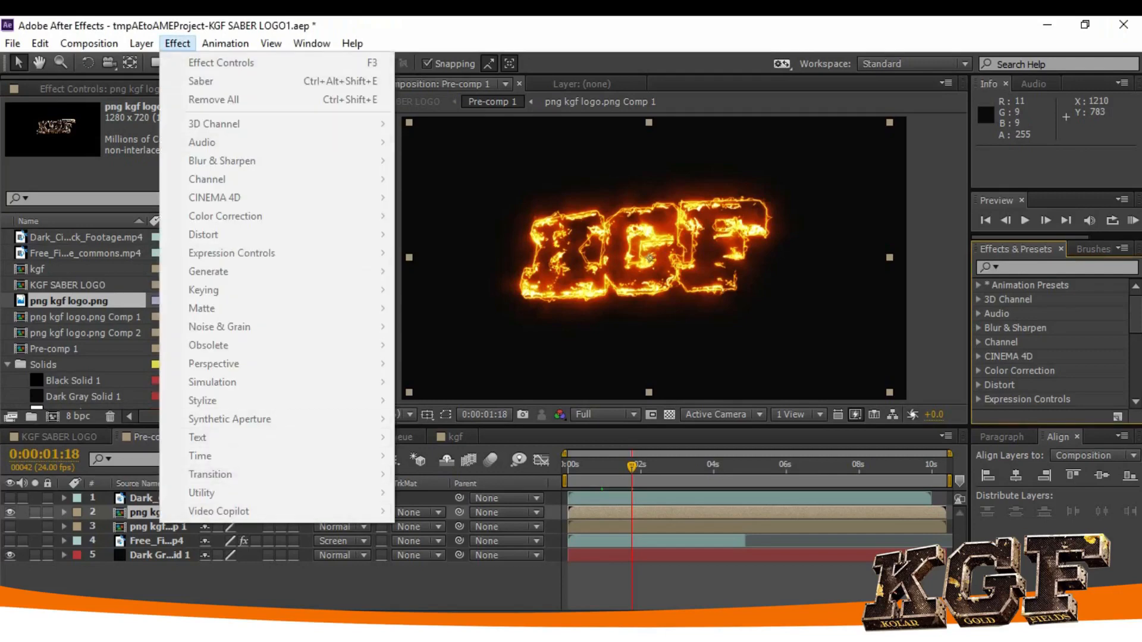
pyautogui.click(144, 513)
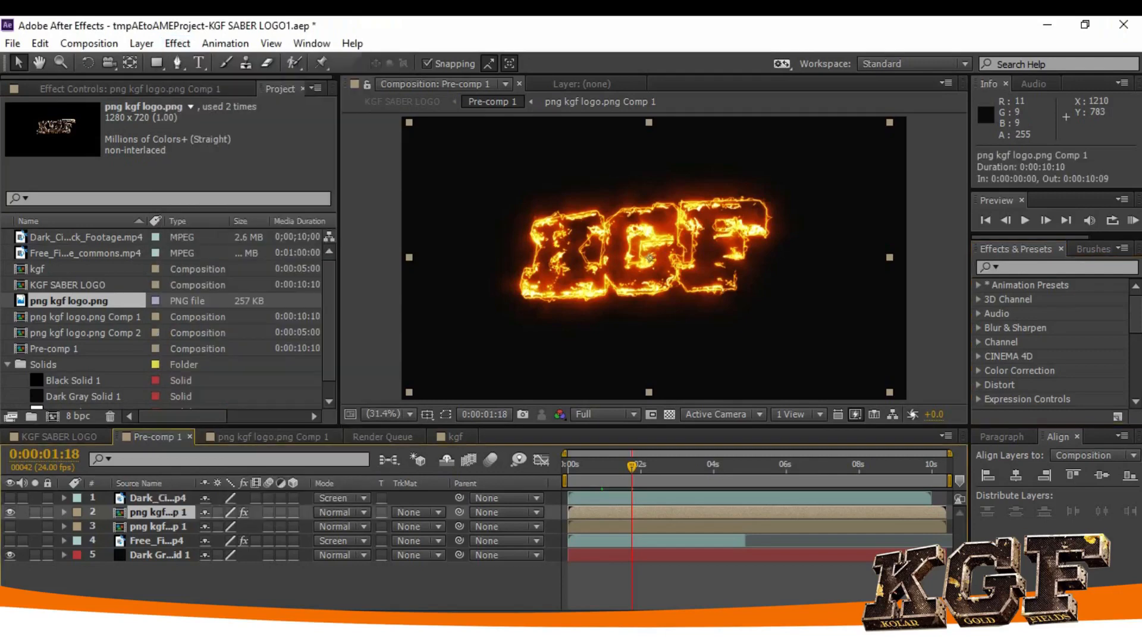
pyautogui.click(178, 44)
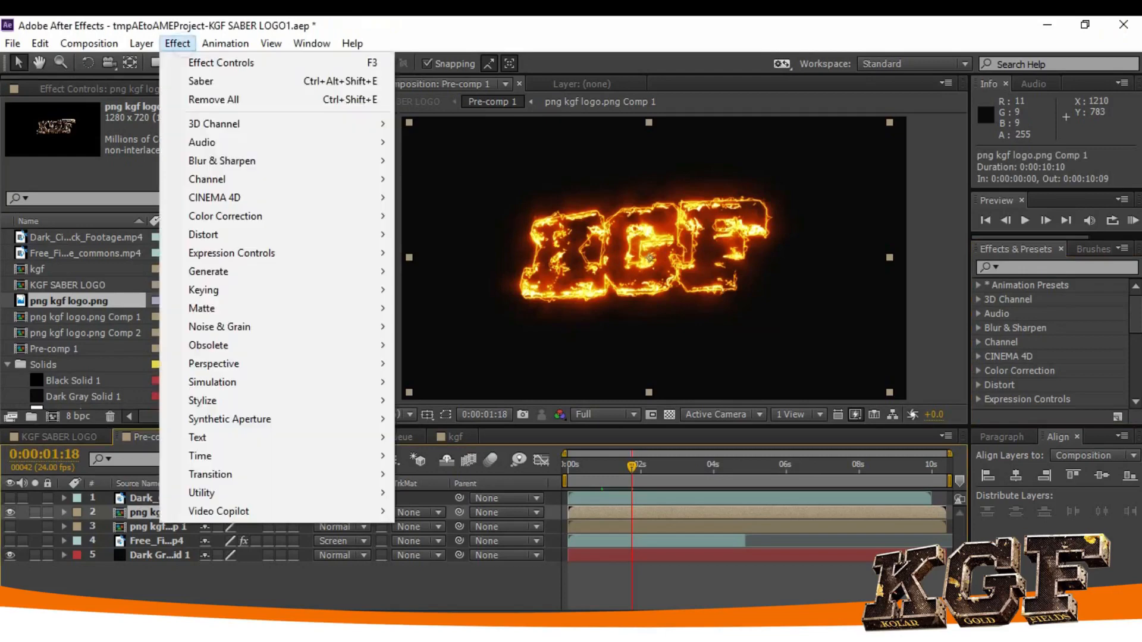
pyautogui.moveTo(268, 512)
pyautogui.press('Escape')
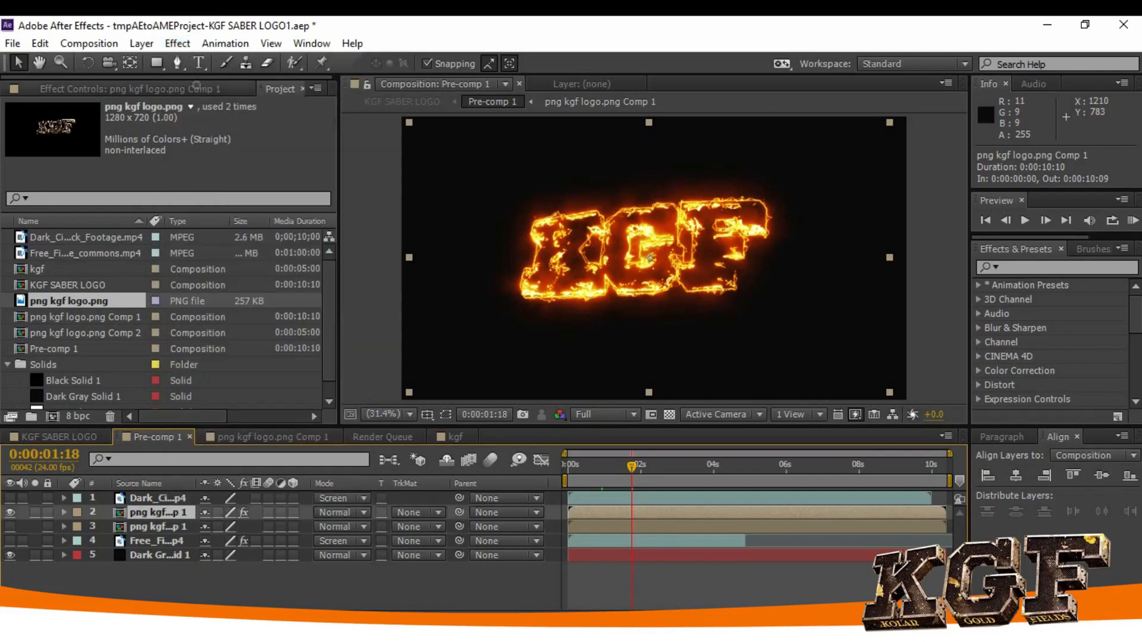
# Open the upper logo layer's first Saber effect, choose the Arc Reactor preset and accept glow color FFA800.
pyautogui.click(196, 87)
pyautogui.click(7, 122)
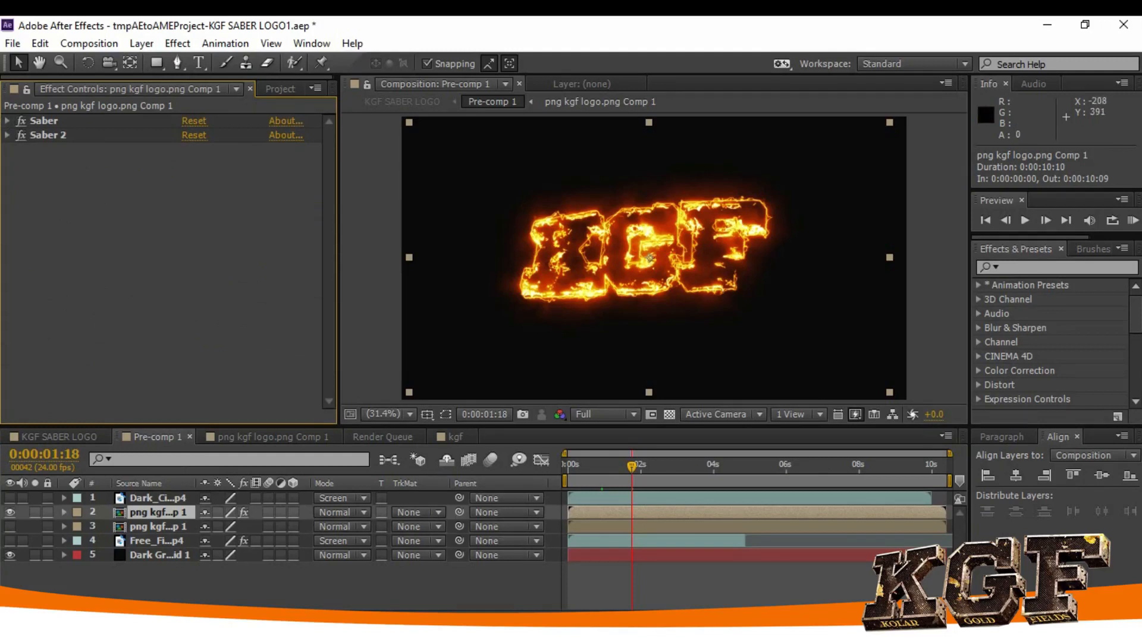
pyautogui.click(7, 120)
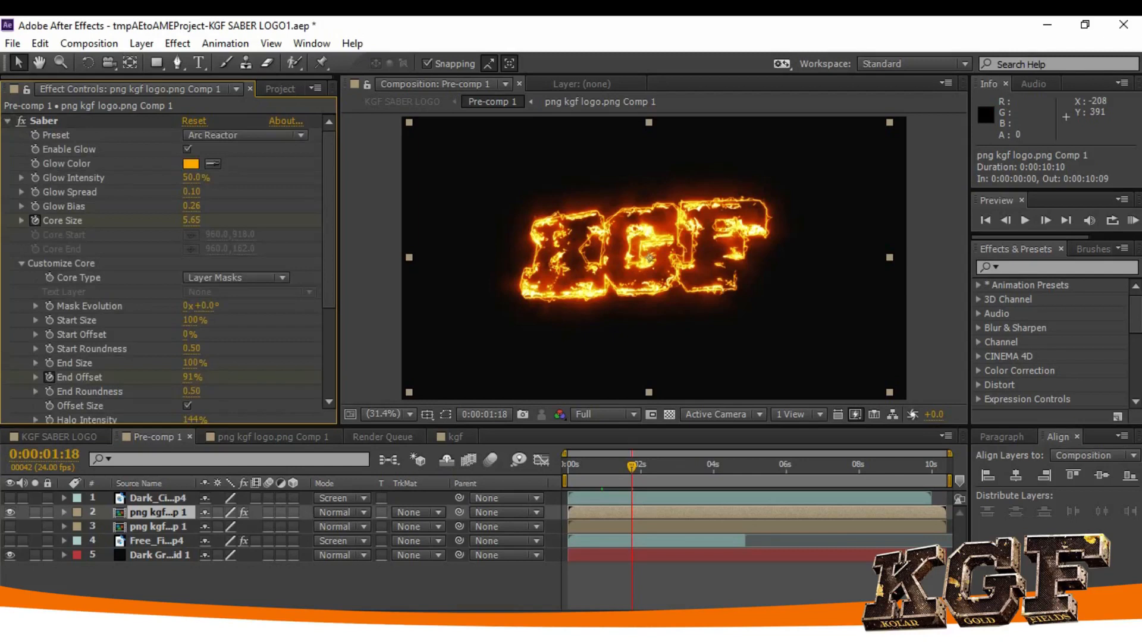
pyautogui.click(244, 135)
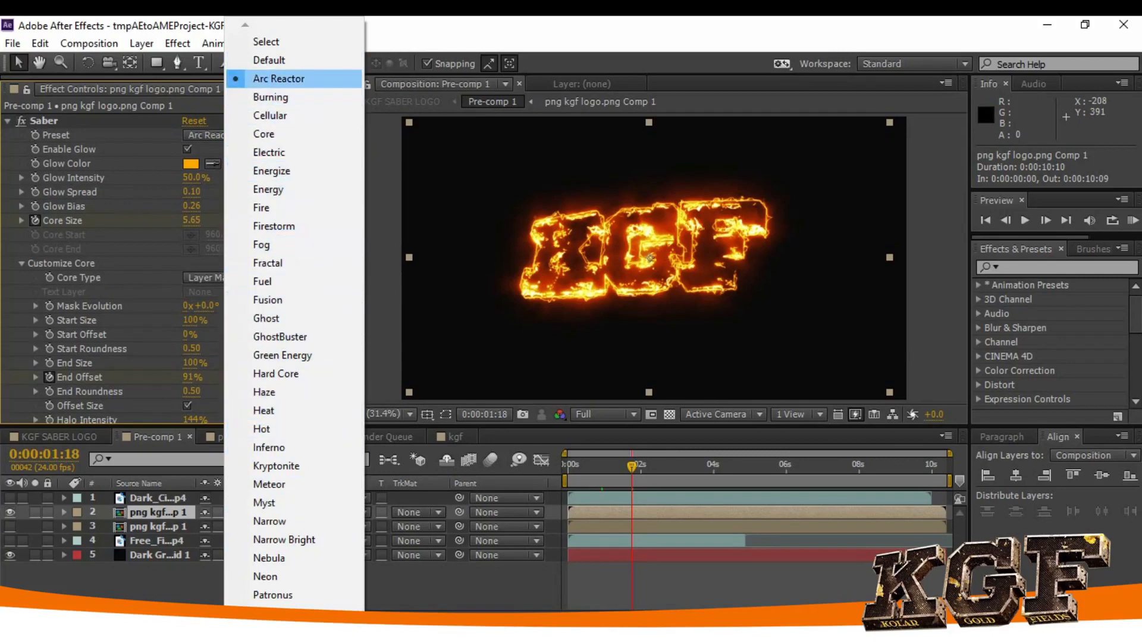
pyautogui.click(279, 79)
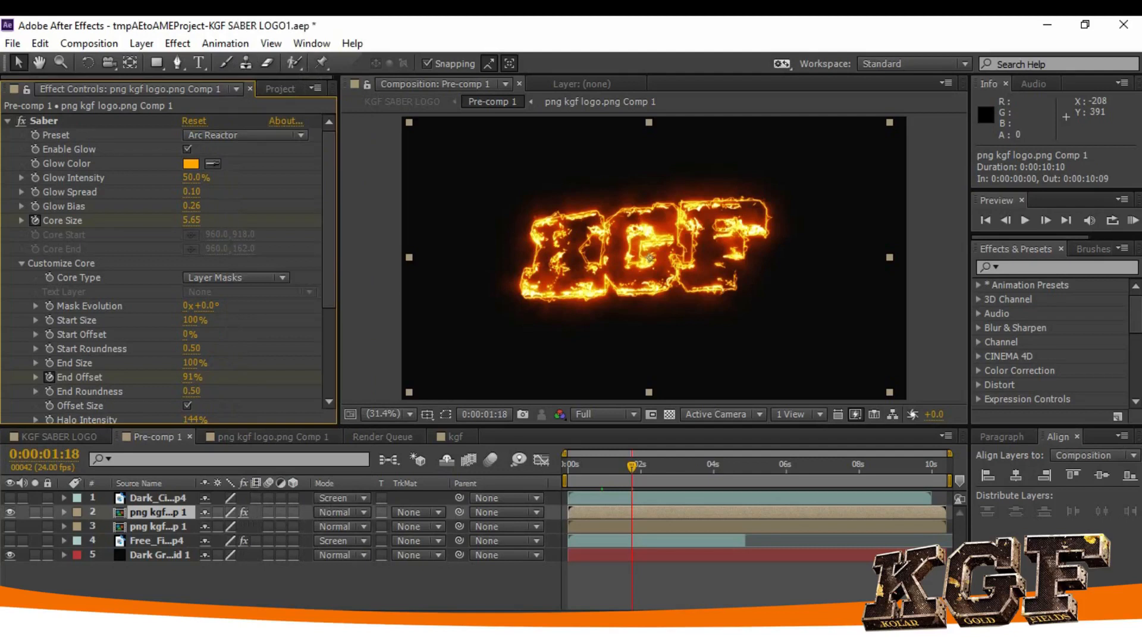
pyautogui.click(191, 163)
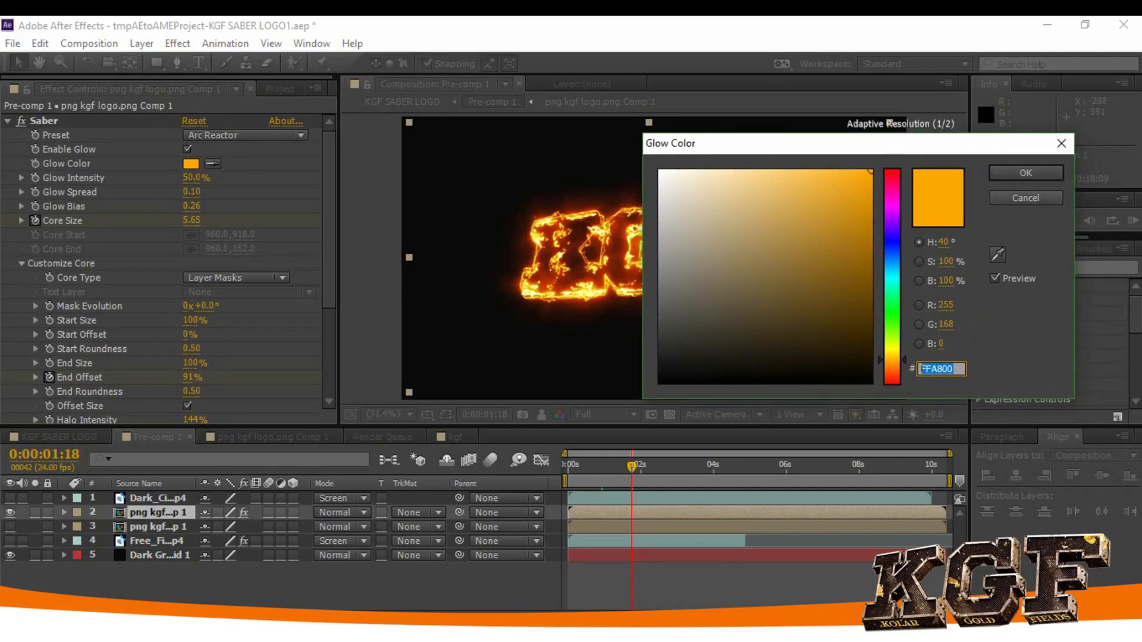
pyautogui.press('Return')
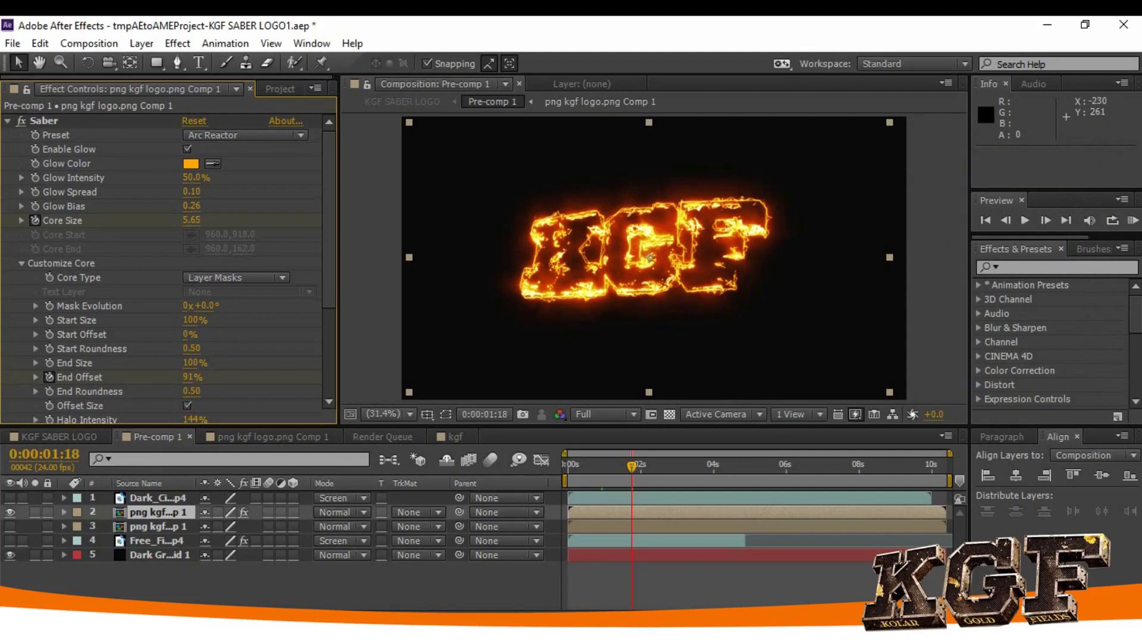
# Try Saber as the first Saber effect's Core Type and return it to Layer Masks.
pyautogui.click(282, 277)
pyautogui.click(224, 295)
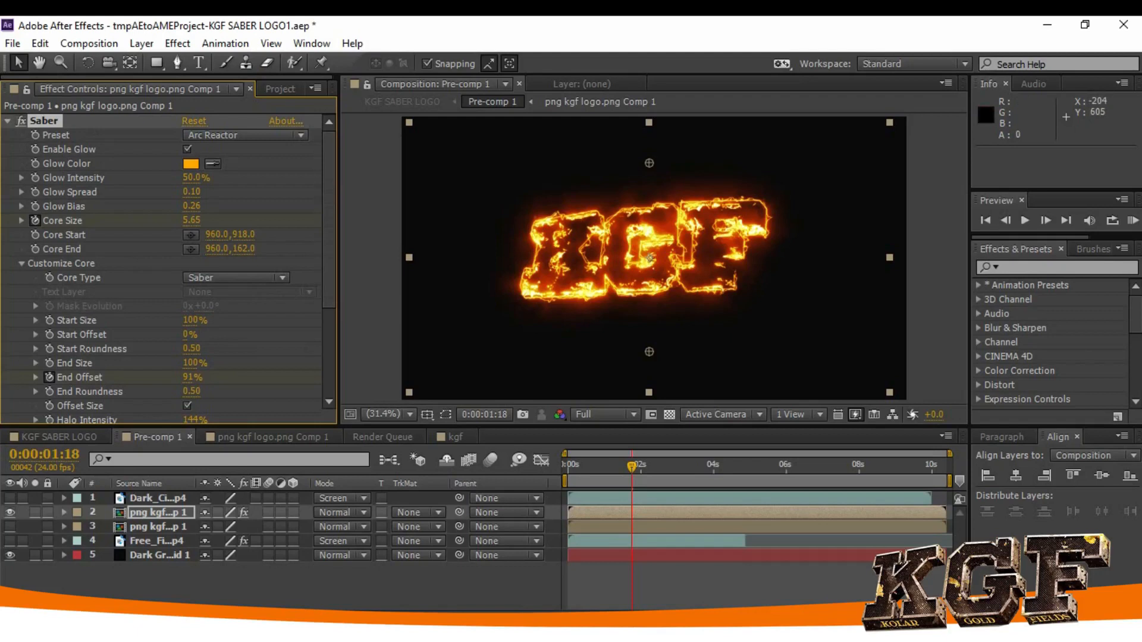
pyautogui.click(235, 278)
pyautogui.click(260, 314)
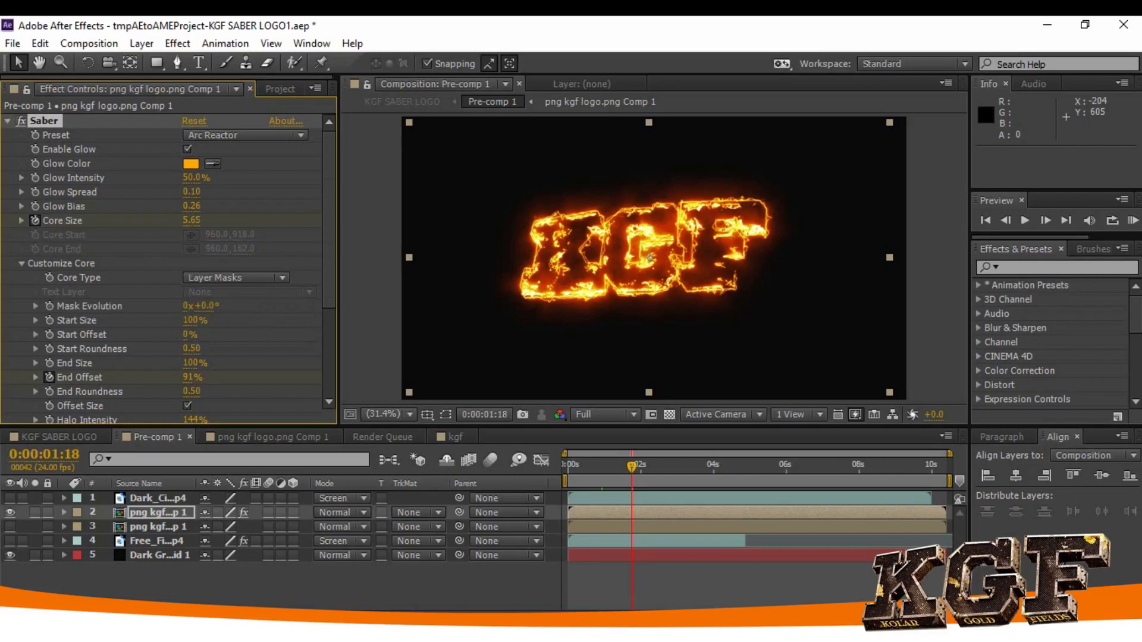
# Reveal the upper logo layer's Saber keyframes and scrub the outline animation between the start and about two seconds.
pyautogui.scroll(-3, 328, 267)
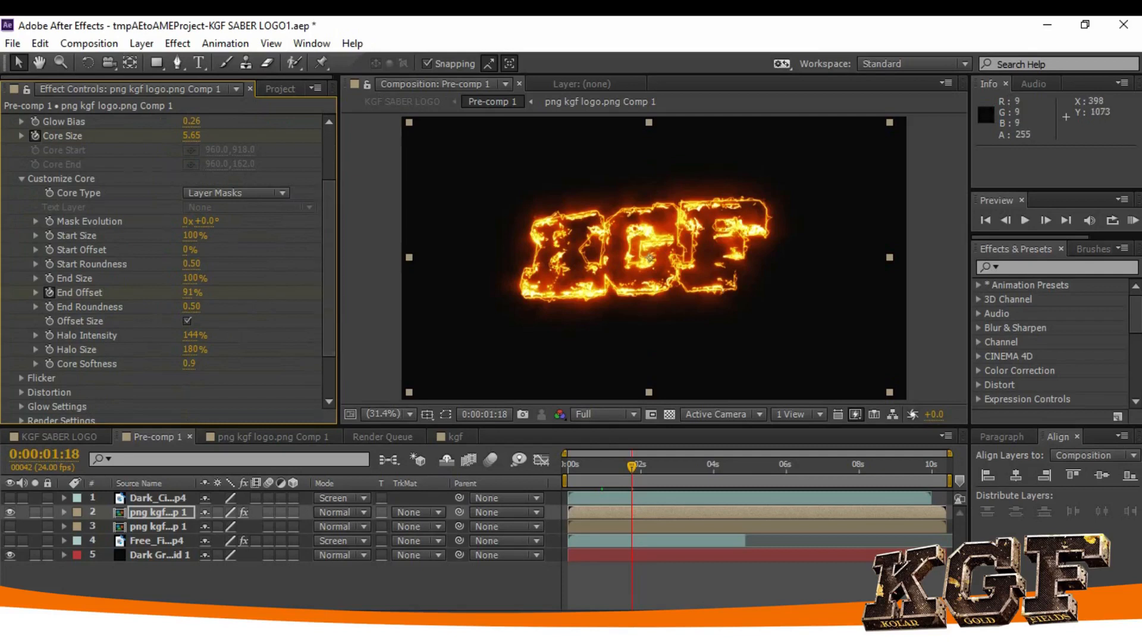
pyautogui.press('u')
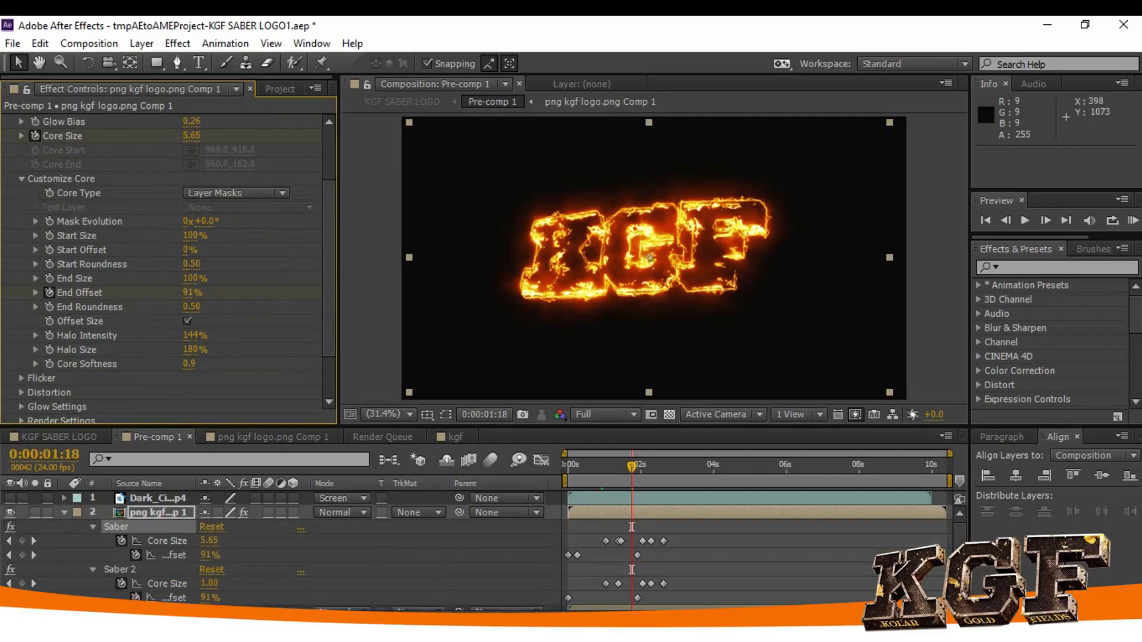
pyautogui.click(572, 467)
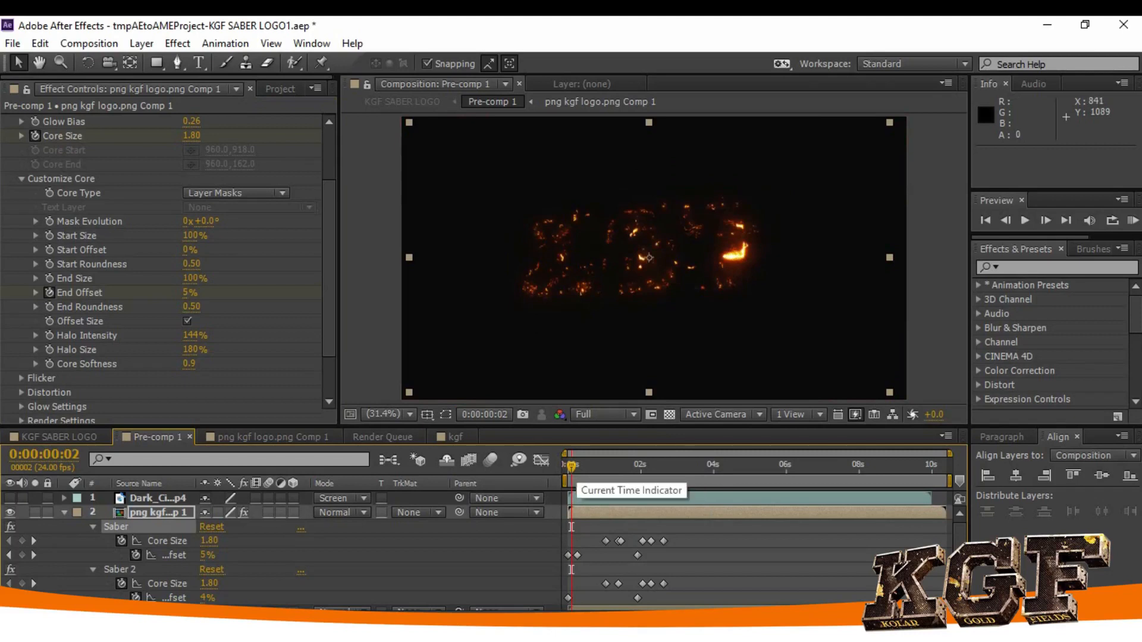
pyautogui.click(572, 465)
pyautogui.moveTo(572, 465); pyautogui.dragTo(641, 466)
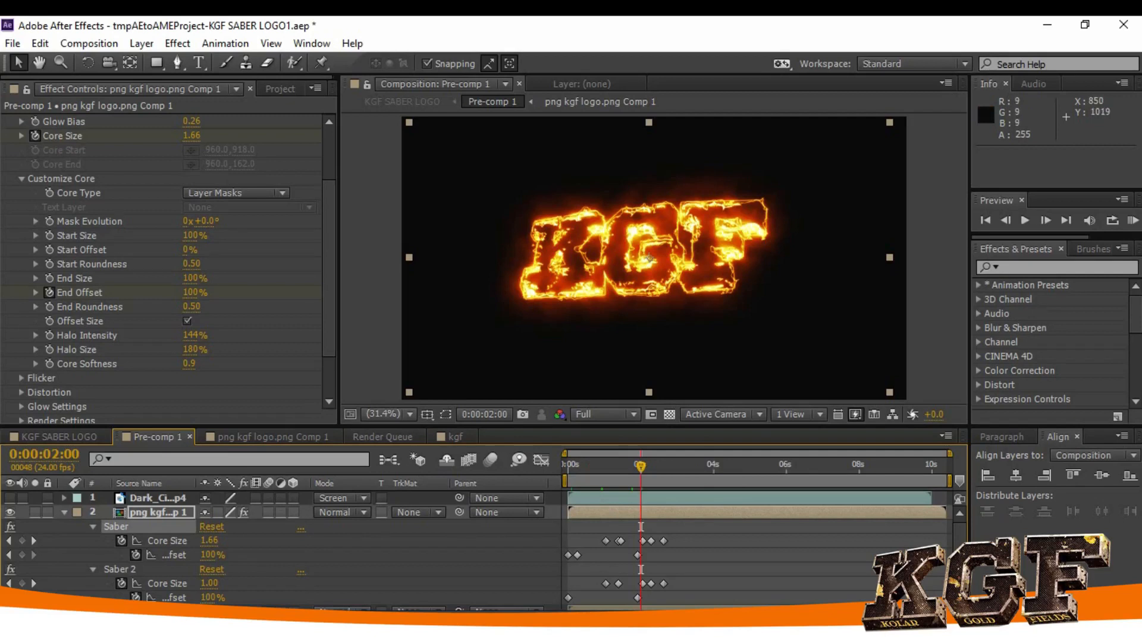
pyautogui.press('Home')
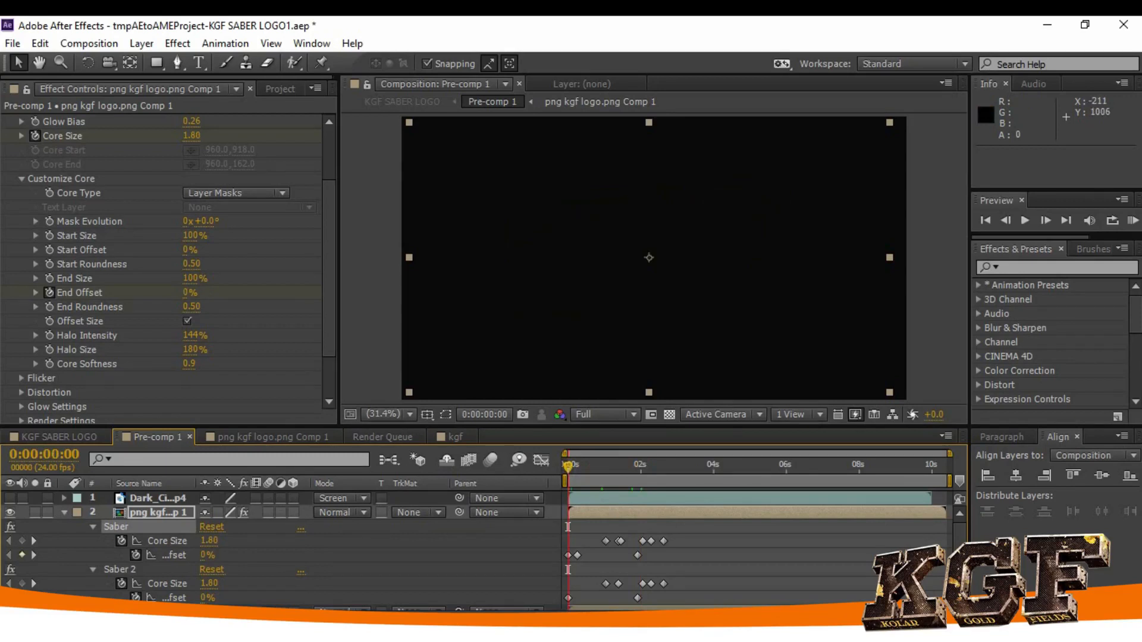
pyautogui.click(642, 465)
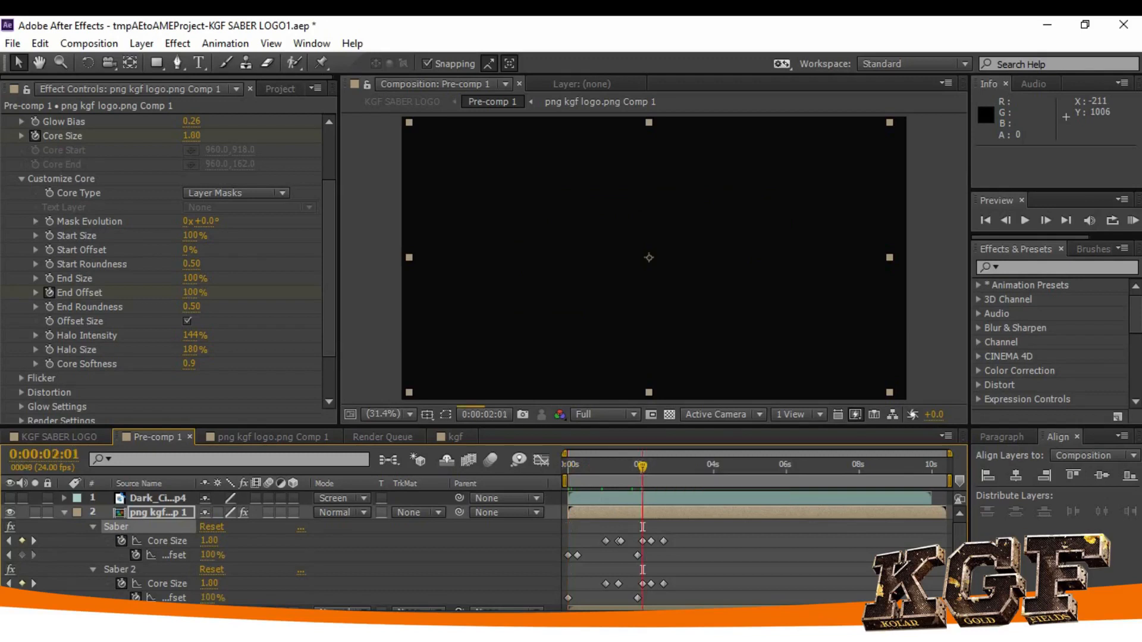
pyautogui.moveTo(643, 467); pyautogui.dragTo(568, 466)
pyautogui.click(638, 467)
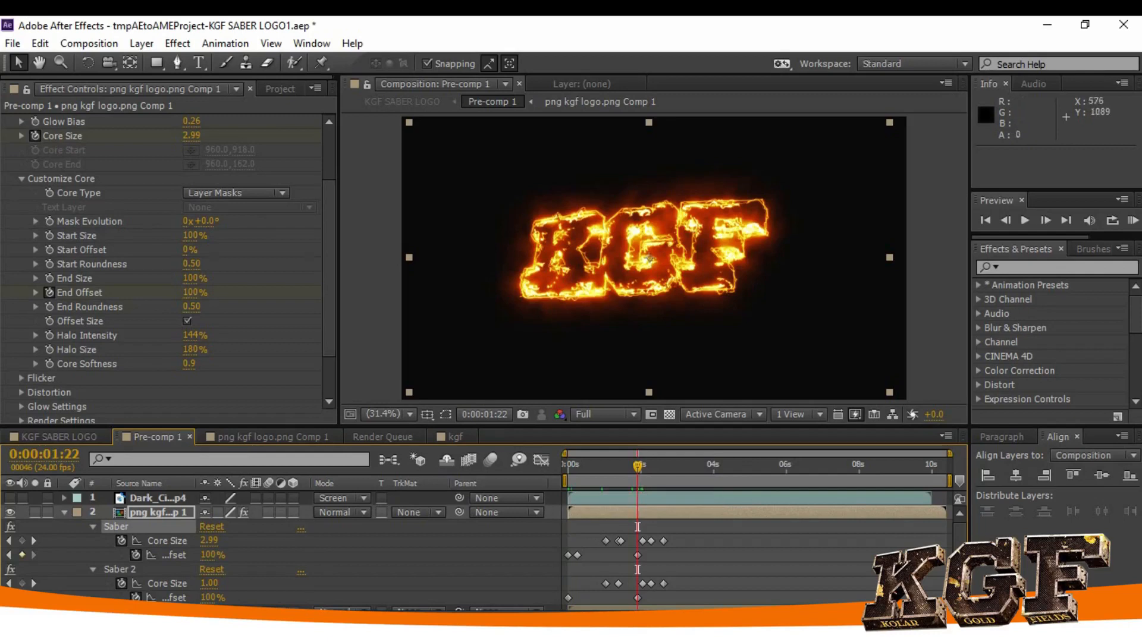
# Examine the first Saber's End Offset at its starting keyframe and at 0:00:02:00.
pyautogui.click(326, 296)
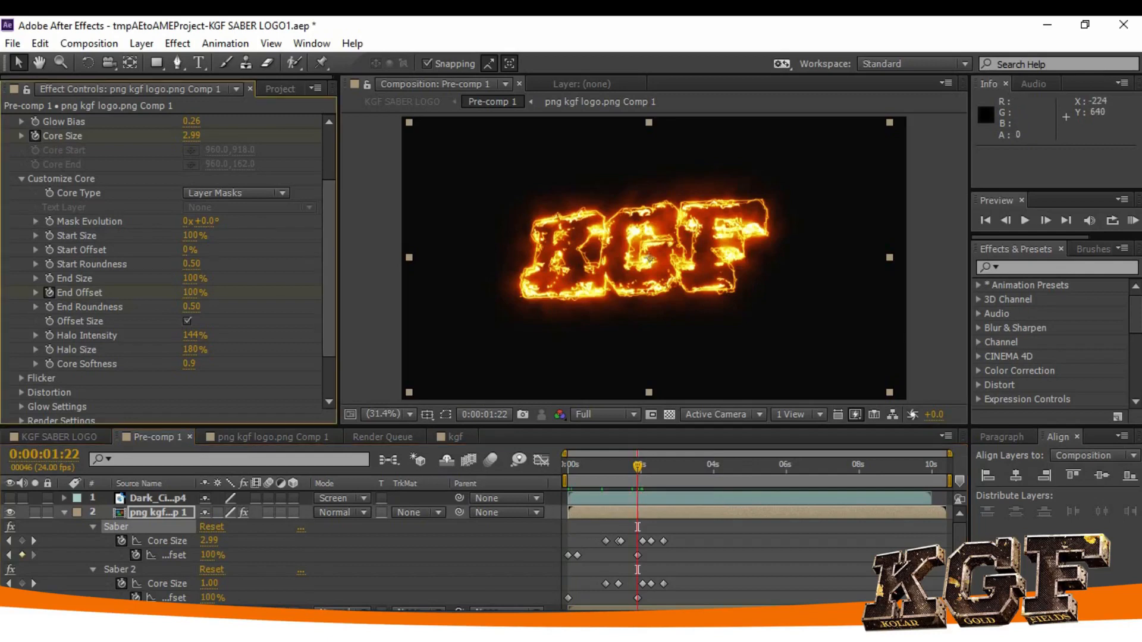
pyautogui.press('Home')
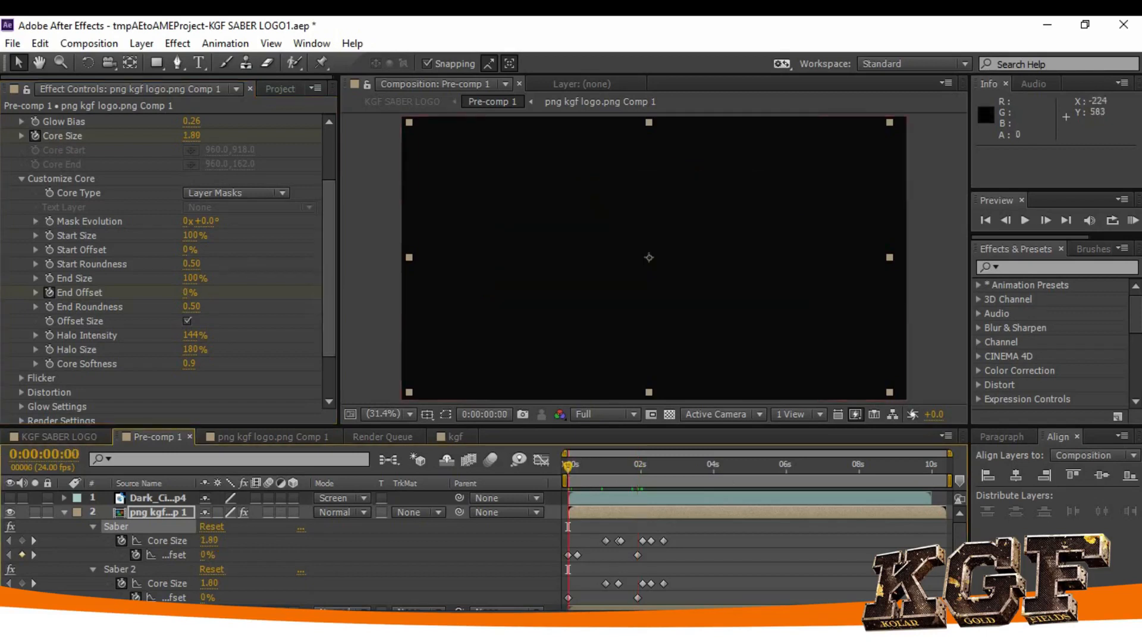
pyautogui.scroll(2, 326, 297)
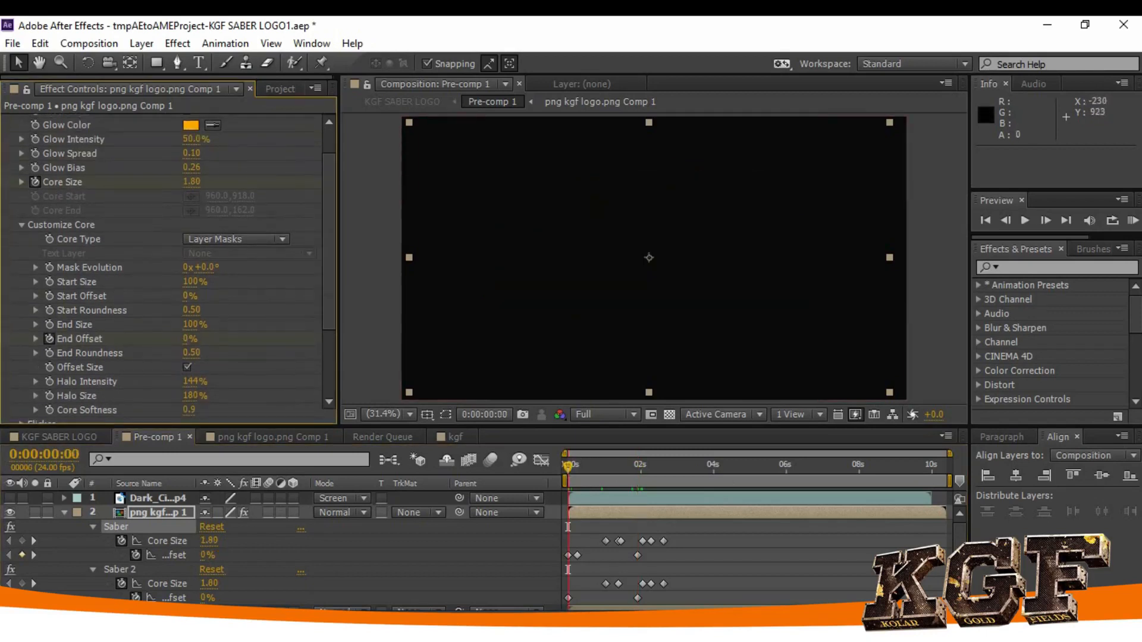
pyautogui.click(568, 555)
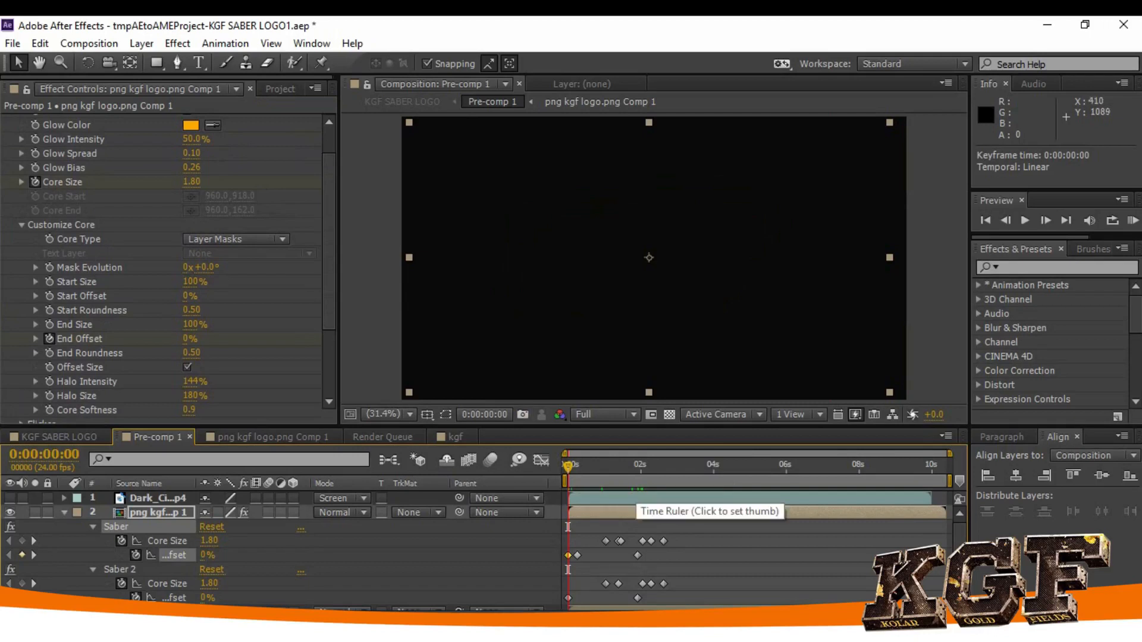
pyautogui.click(640, 466)
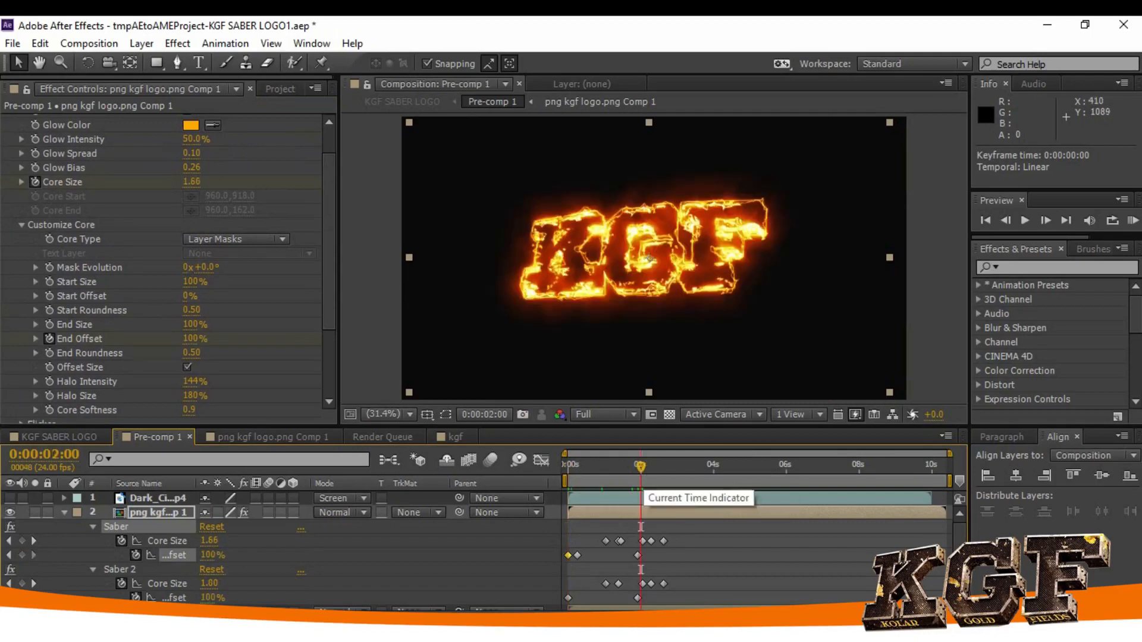
# Check how the first Saber's Core Size changes at 0:00:02:01, 0:00:02:14 and 0:00:01:12.
pyautogui.moveTo(641, 466); pyautogui.dragTo(642, 466)
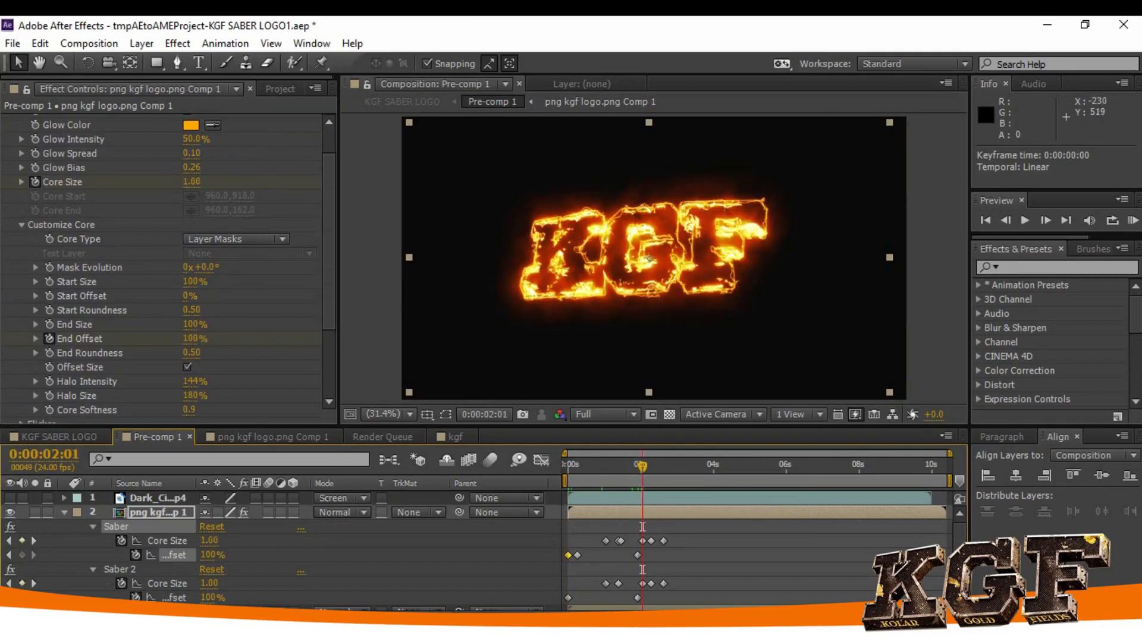
pyautogui.click(662, 466)
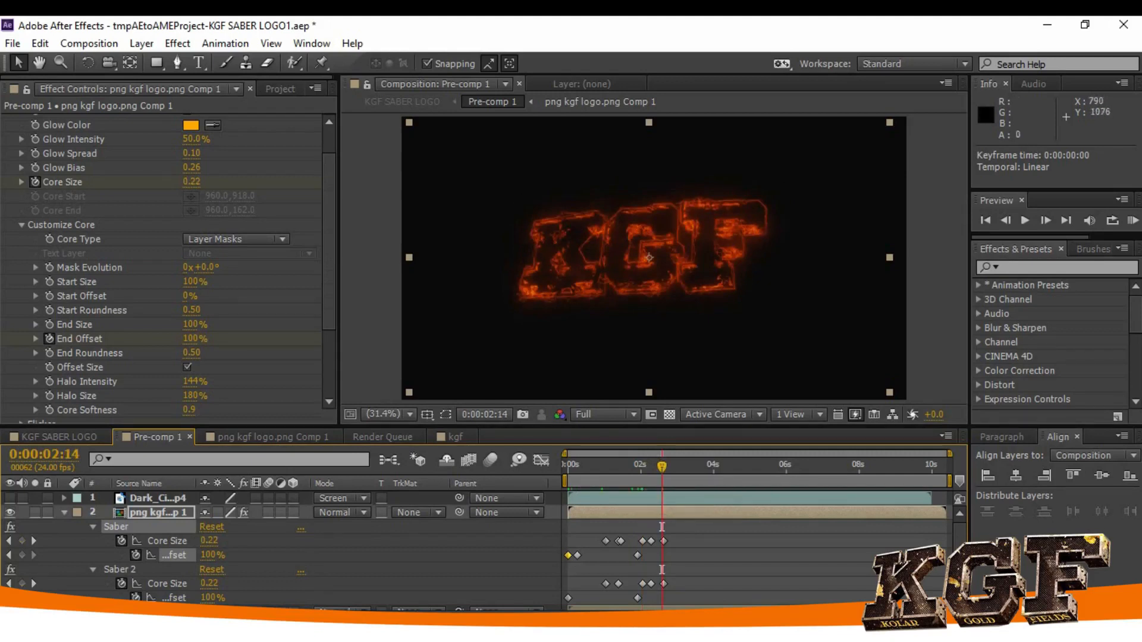
pyautogui.moveTo(662, 467); pyautogui.dragTo(622, 467)
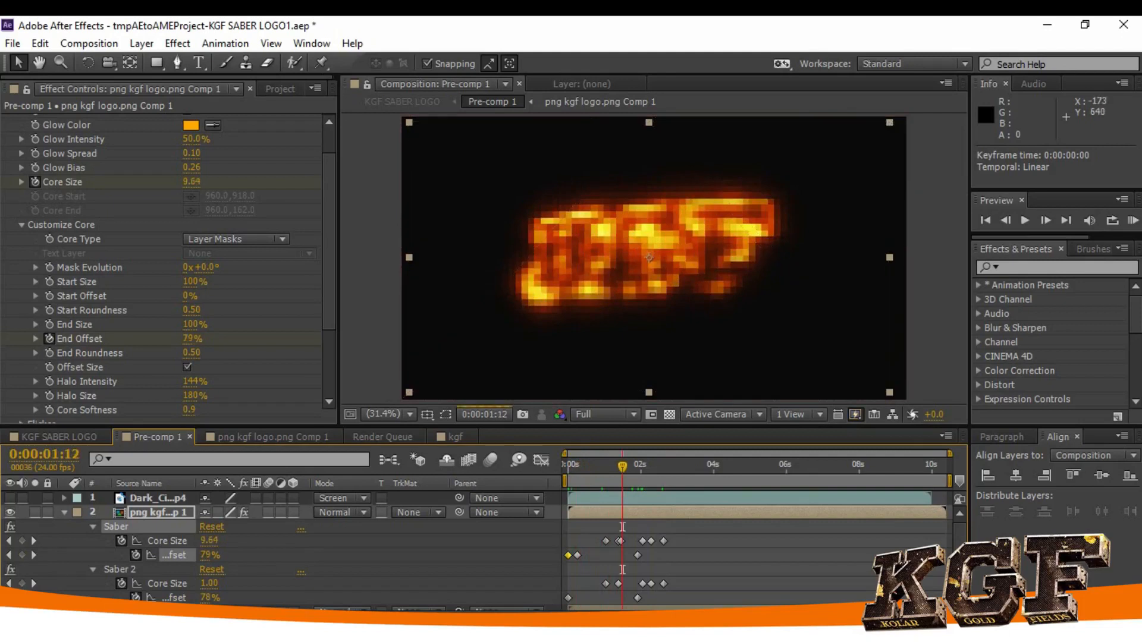
# Look through the first Saber effect's remaining settings, collapse it and expand the Saber 2 effect's settings.
pyautogui.scroll(-5, 167, 268)
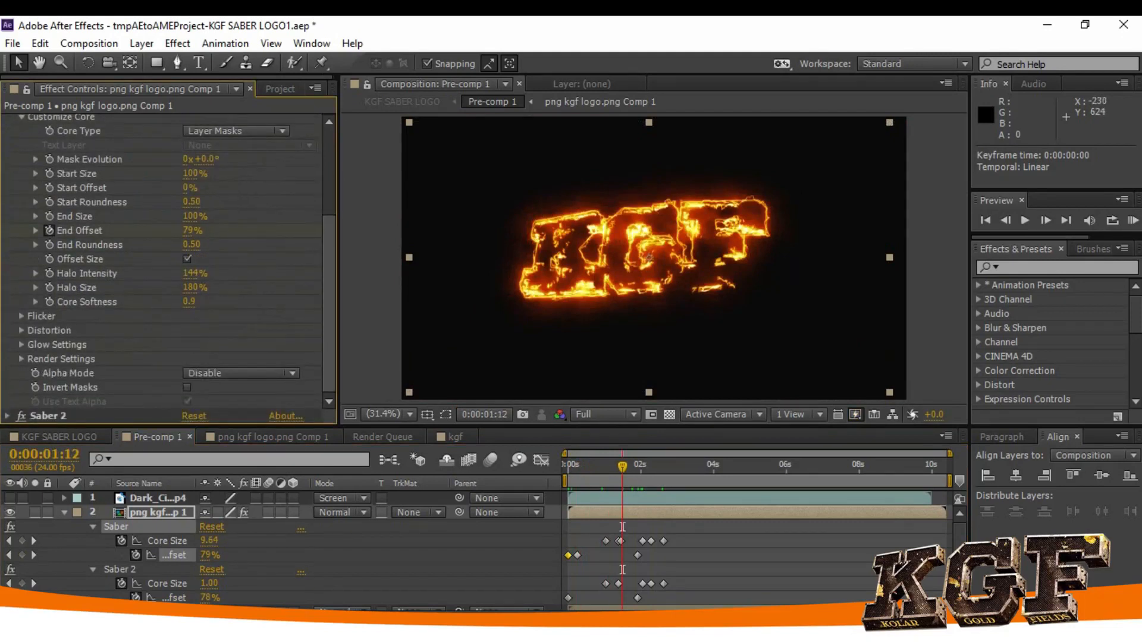
pyautogui.scroll(6, 166, 267)
pyautogui.click(8, 121)
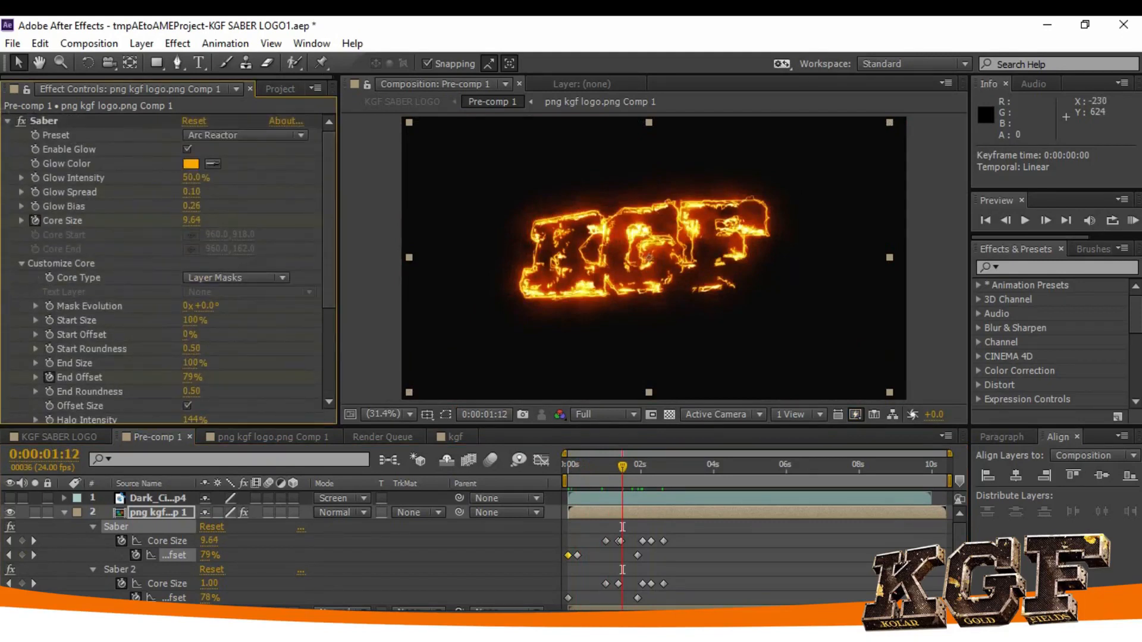
pyautogui.click(7, 135)
pyautogui.moveTo(329, 178); pyautogui.dragTo(329, 187)
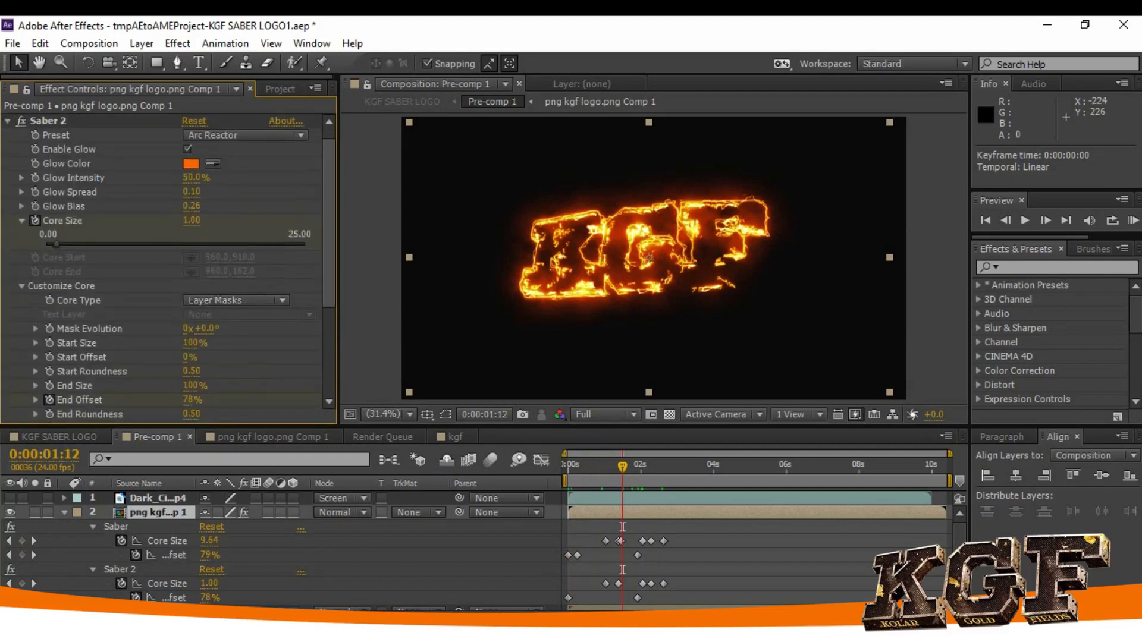
pyautogui.scroll(1, 167, 268)
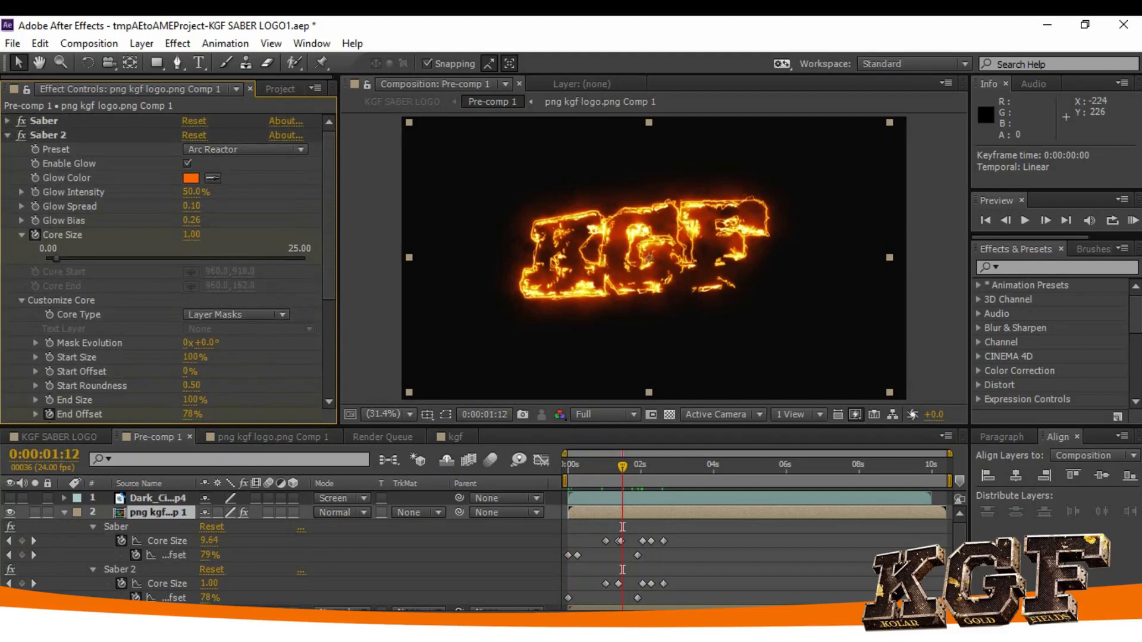
# Inspect Saber 2's Glow Color, its Core Type options and the rest of its core settings without changing them.
pyautogui.click(190, 178)
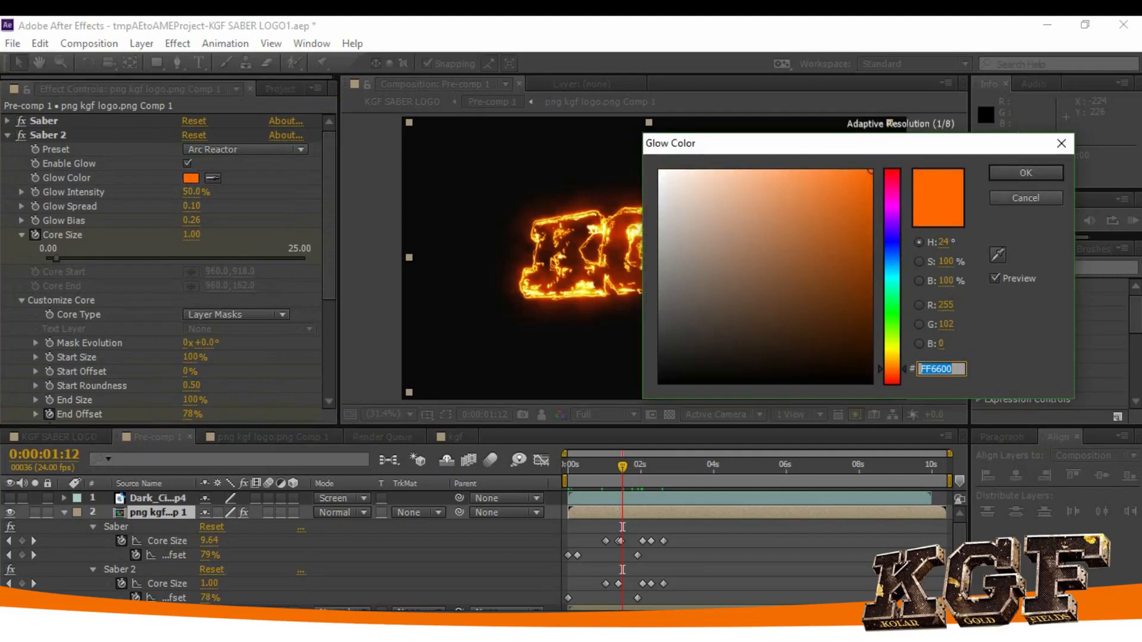
pyautogui.press('Return')
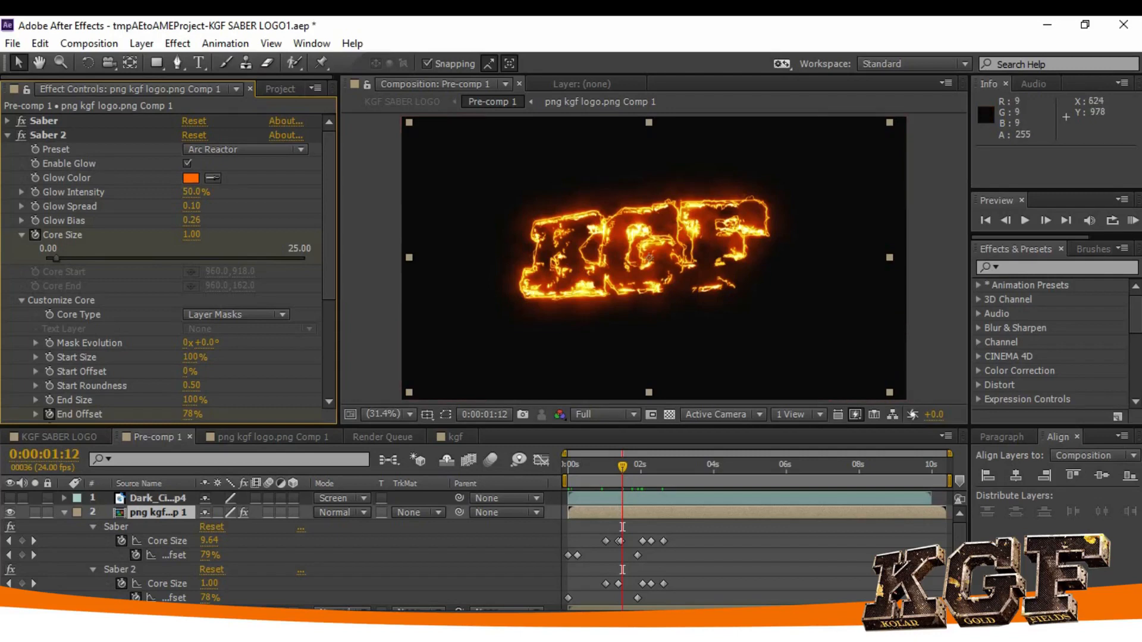
pyautogui.click(282, 314)
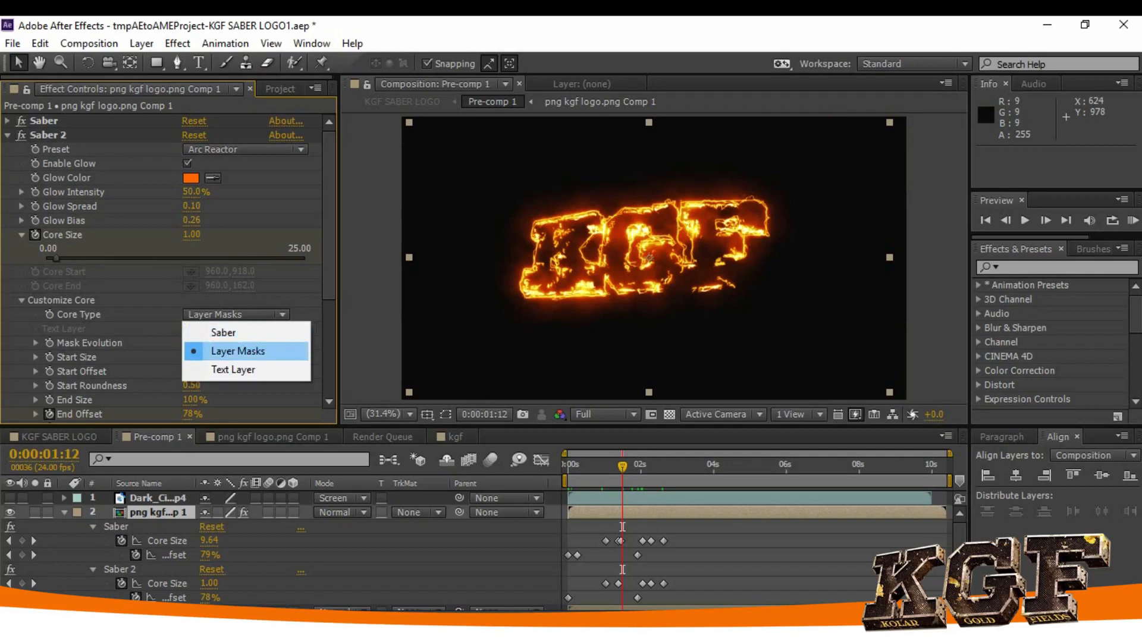
pyautogui.moveTo(329, 249); pyautogui.dragTo(329, 255)
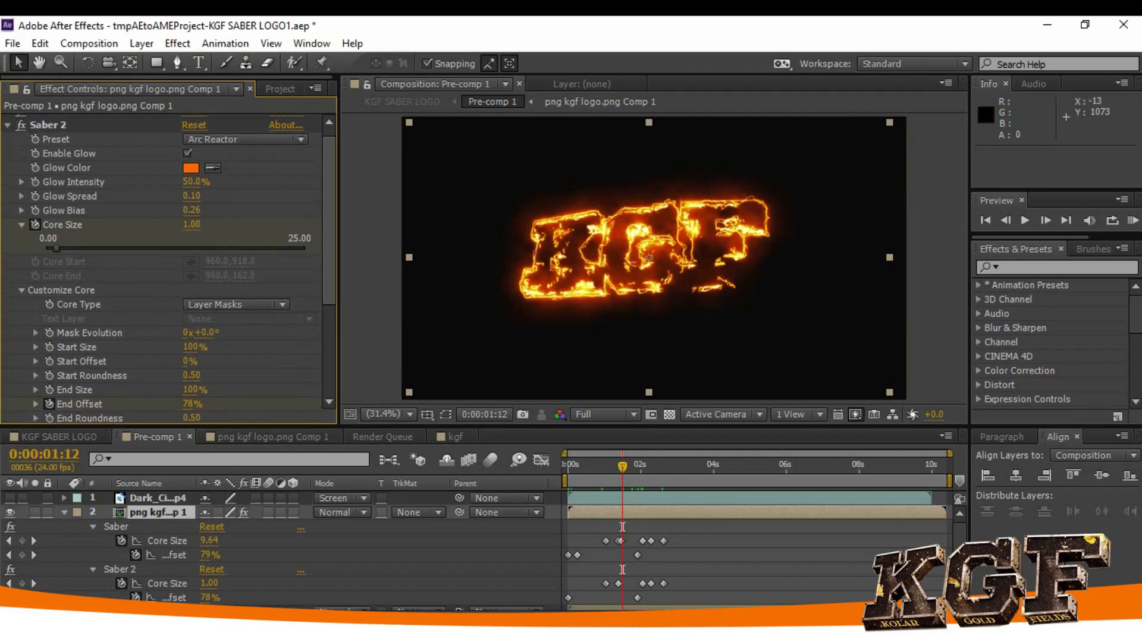
pyautogui.moveTo(329, 250); pyautogui.dragTo(329, 337)
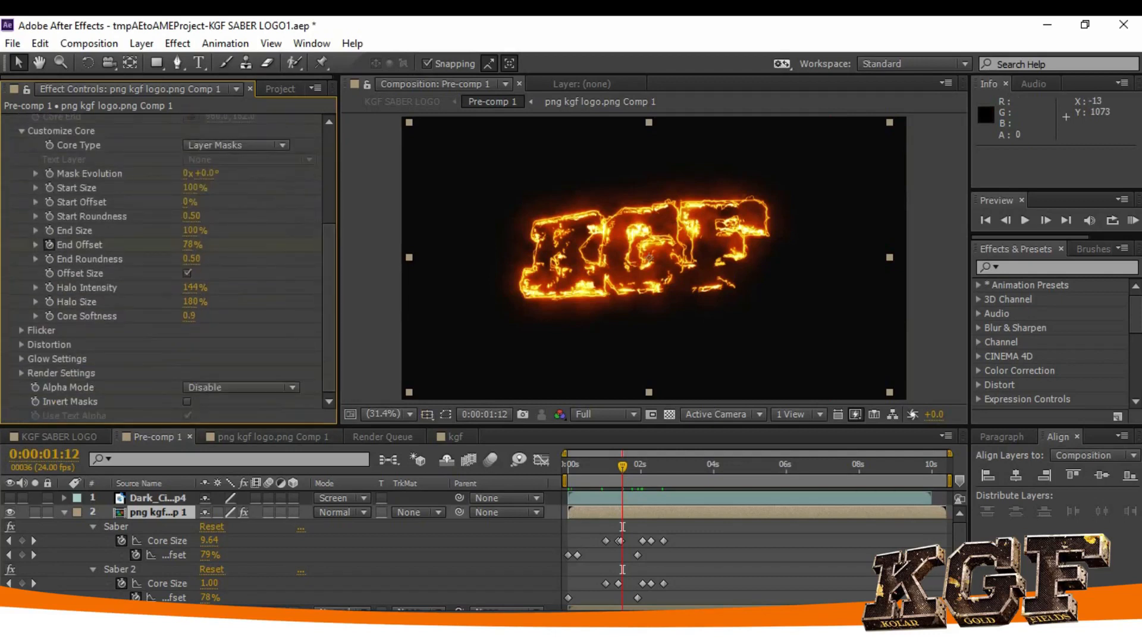
# Check Saber 2's End Offset at the composition start and at 0:00:02:01, and review its other settings.
pyautogui.press('Home')
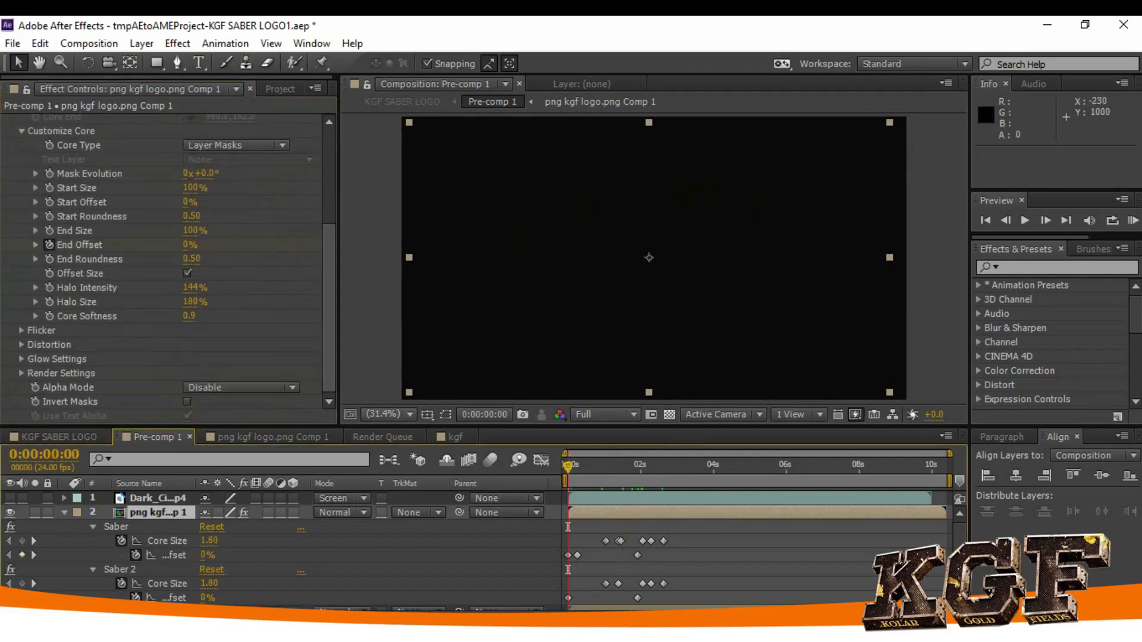
pyautogui.click(643, 466)
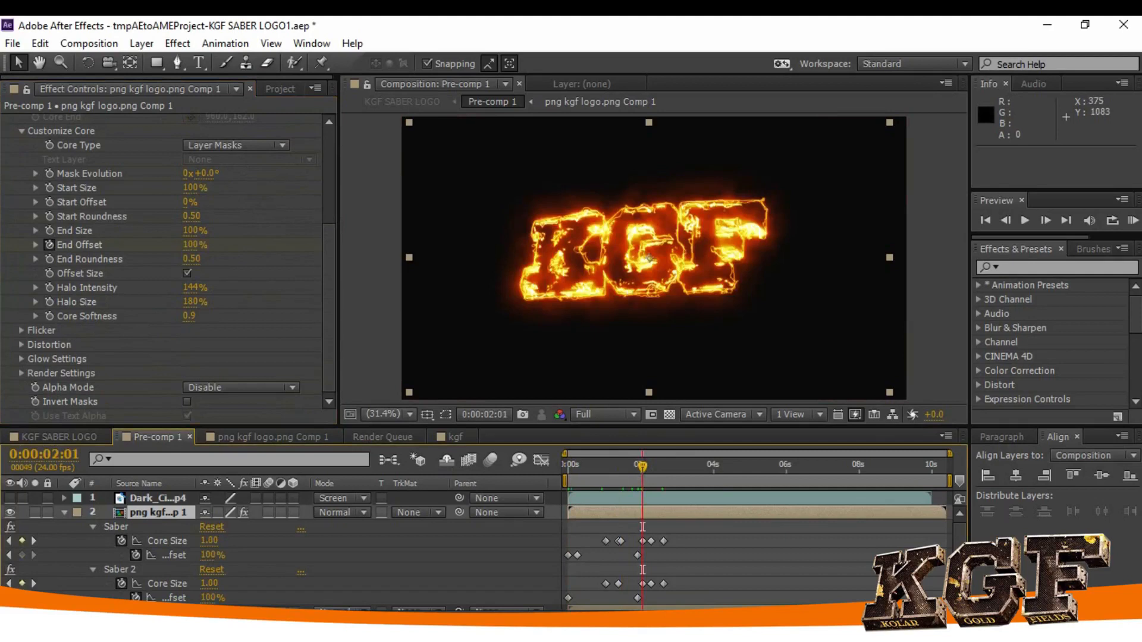
pyautogui.click(330, 284)
pyautogui.scroll(5, 330, 285)
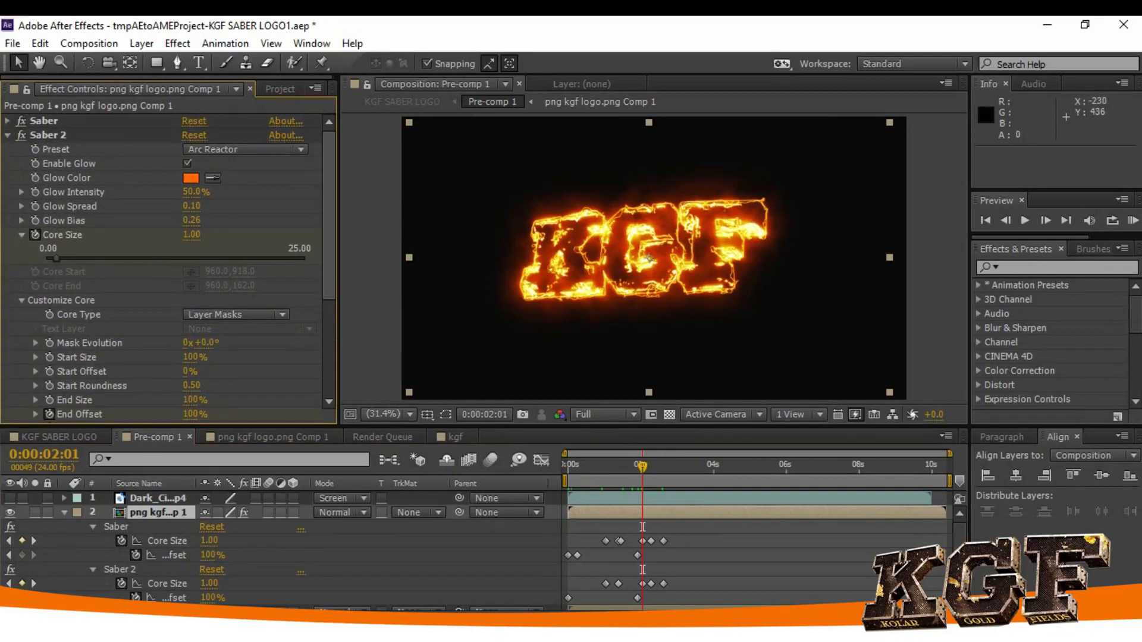
pyautogui.scroll(-5, 169, 268)
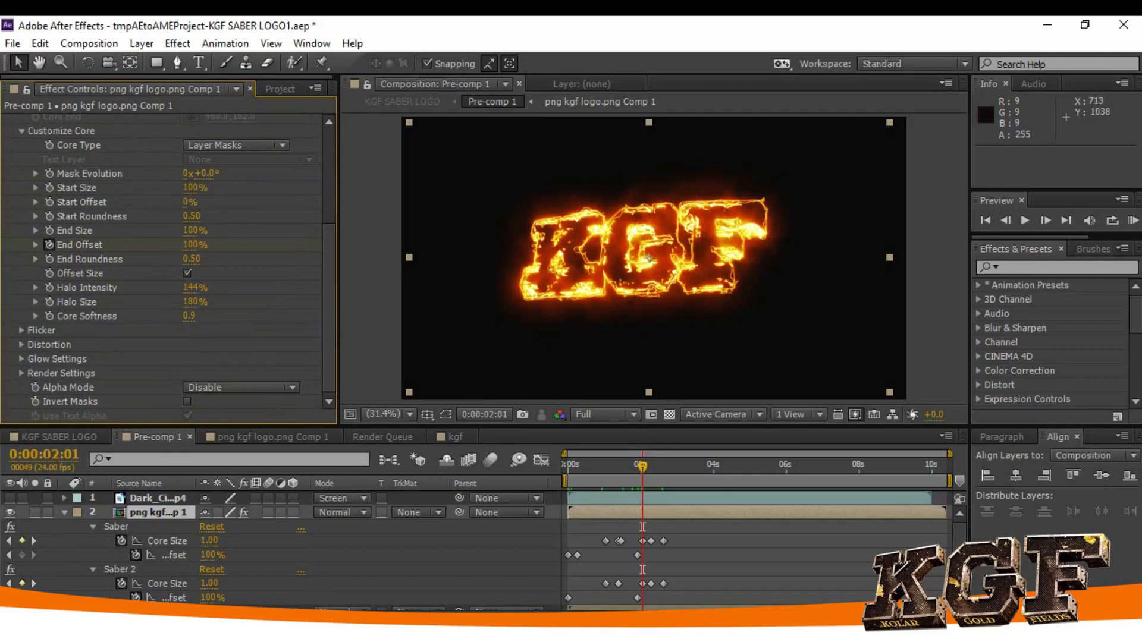
pyautogui.scroll(-2, 475, 541)
pyautogui.scroll(2, 476, 551)
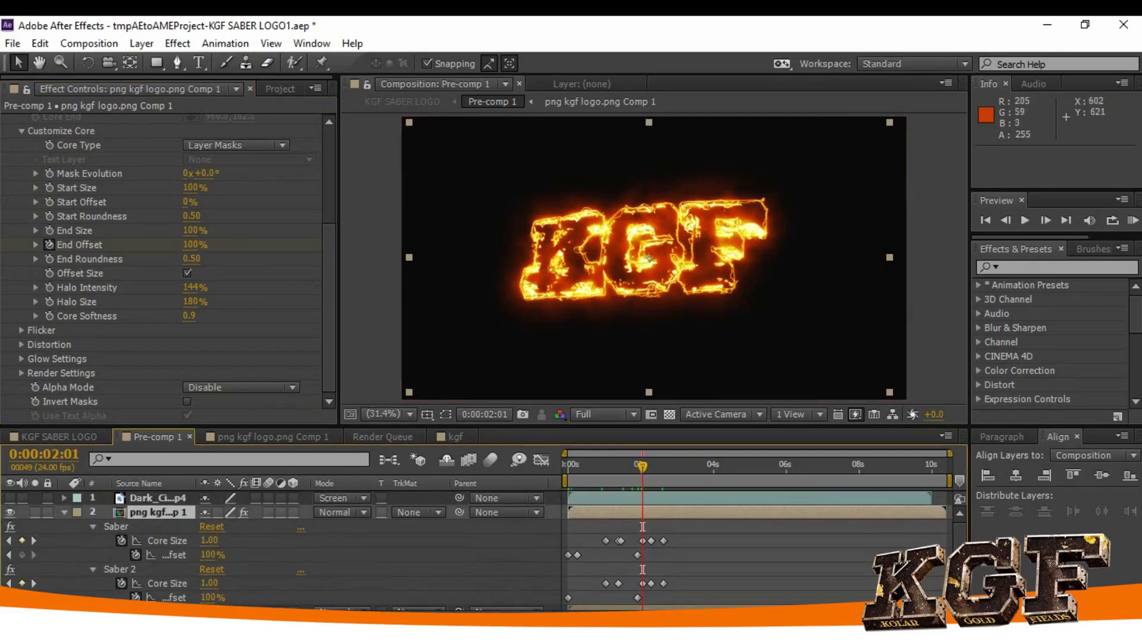
# Collapse the upper logo layer, reveal the lower logo layer's Opacity keyframes and go to the first one at 0:00:01:14.
pyautogui.click(64, 513)
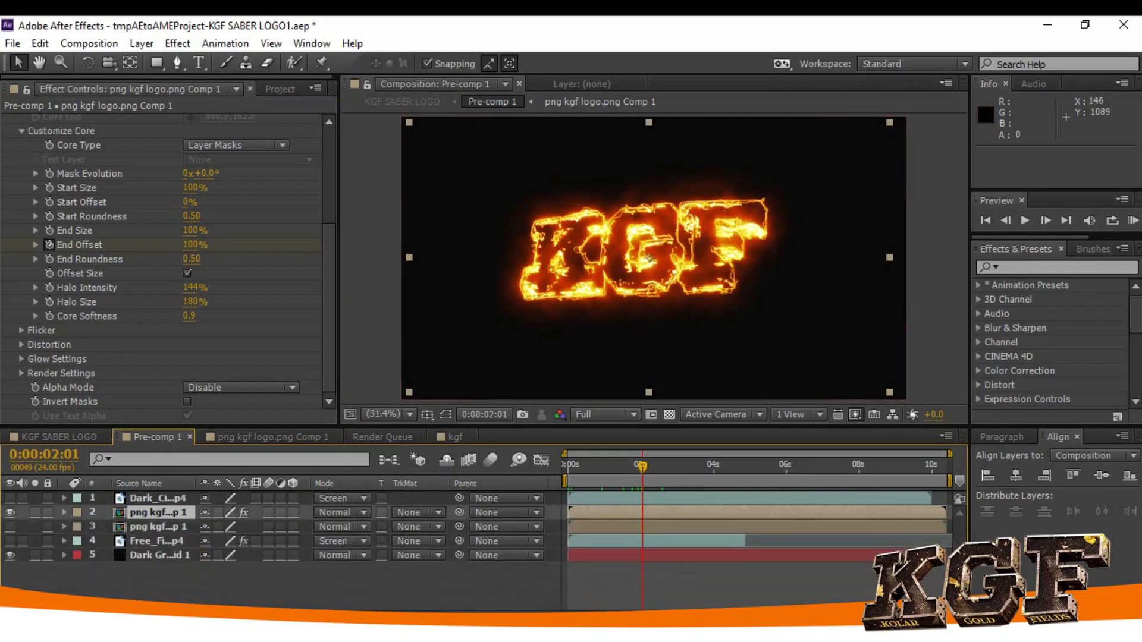
pyautogui.click(157, 527)
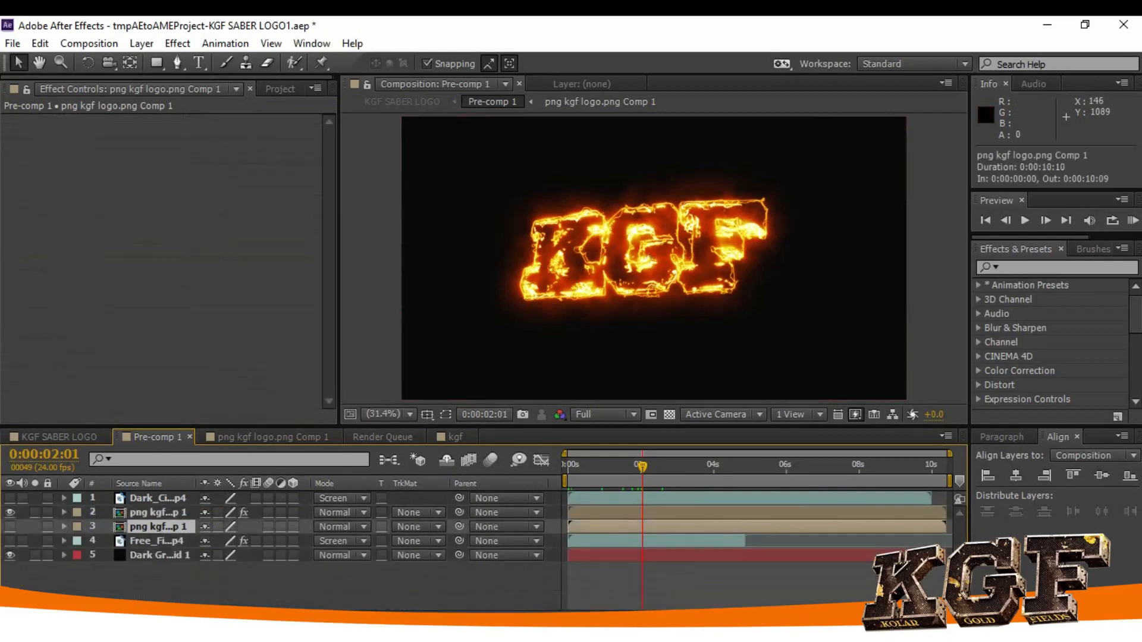
pyautogui.press('t')
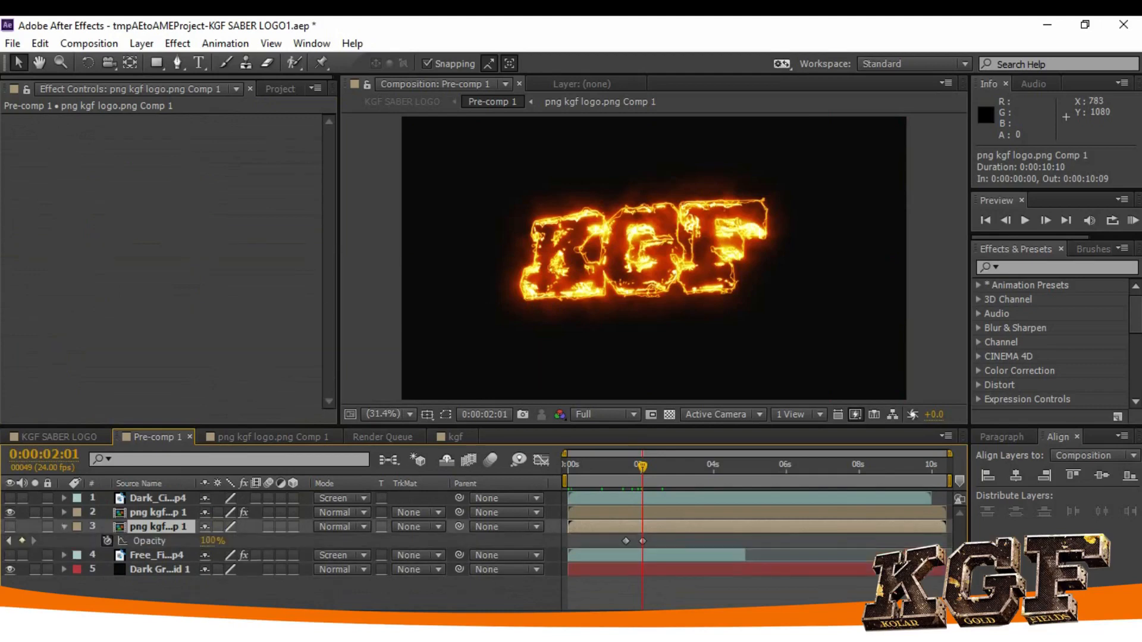
pyautogui.moveTo(643, 467)
pyautogui.mouseDown()
pyautogui.moveTo(594, 466)
pyautogui.moveTo(624, 466)
pyautogui.mouseUp()
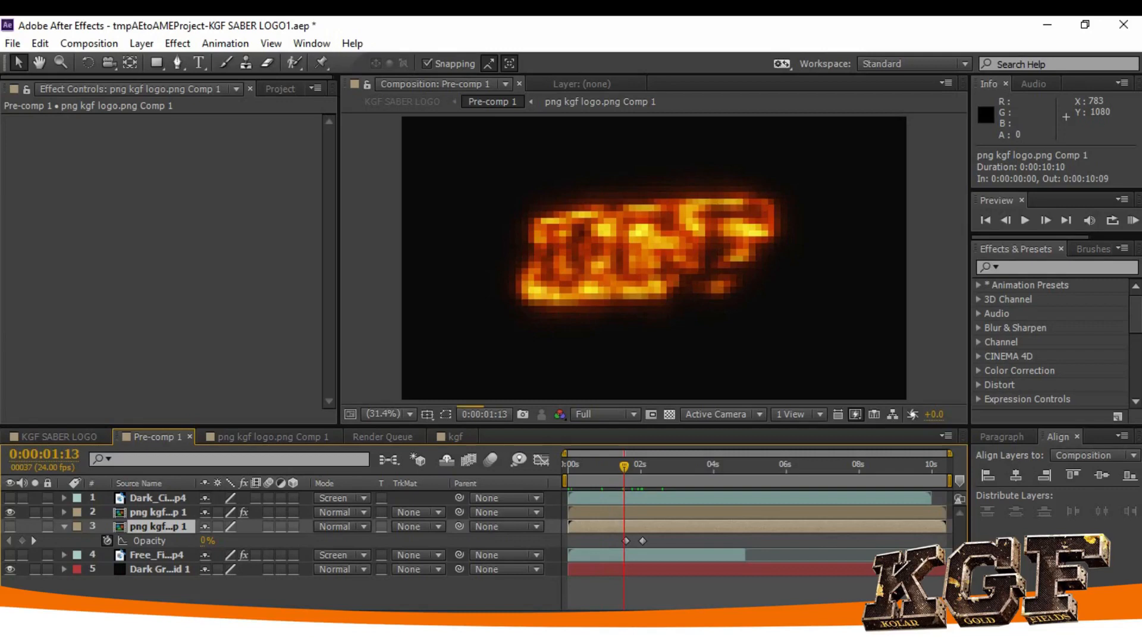
pyautogui.click(626, 541)
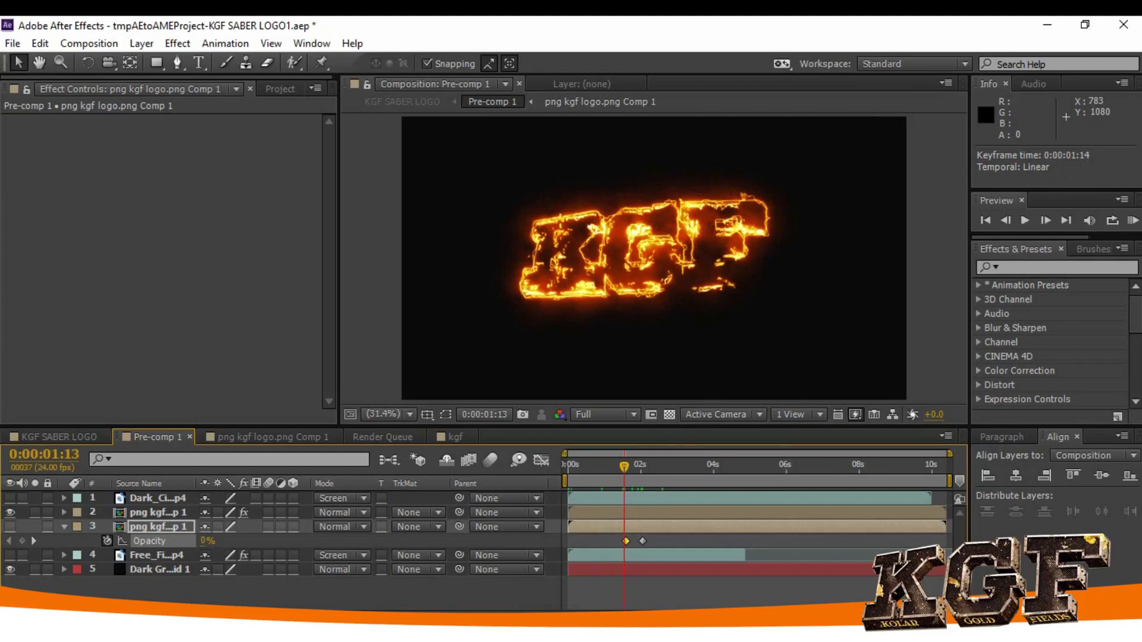
pyautogui.moveTo(624, 466)
pyautogui.mouseDown()
pyautogui.moveTo(637, 466)
pyautogui.moveTo(626, 467)
pyautogui.mouseUp()
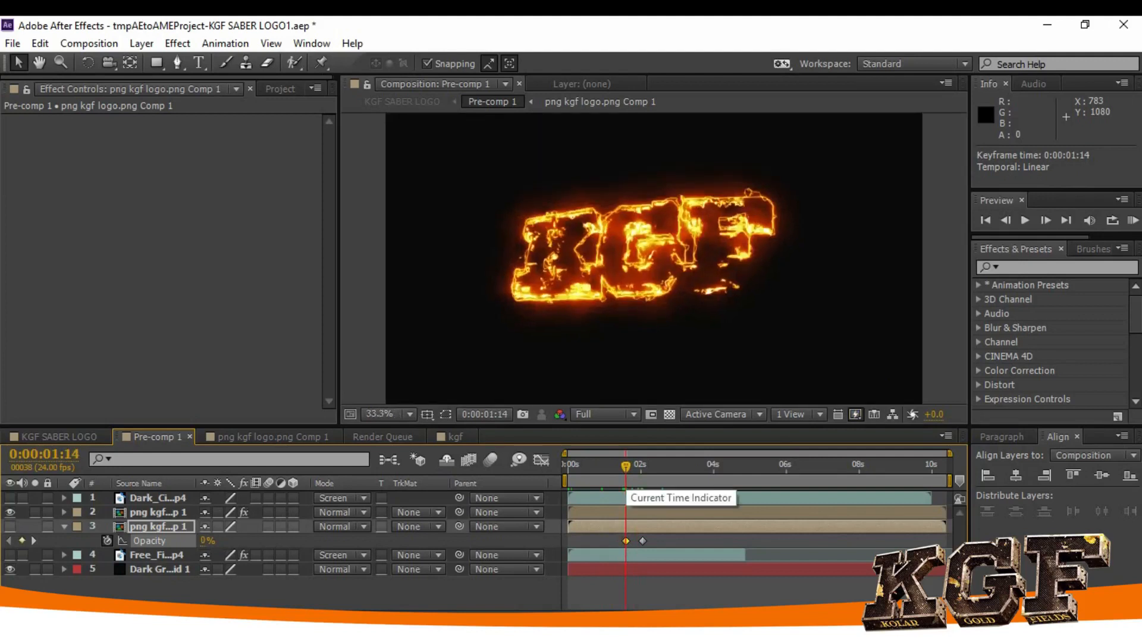
# Examine the lower logo layer's Opacity fade around its two keyframes, checking 0:00:02:00, 0:00:01:19 and 0:00:02:07.
pyautogui.press('=')
pyautogui.press('=')
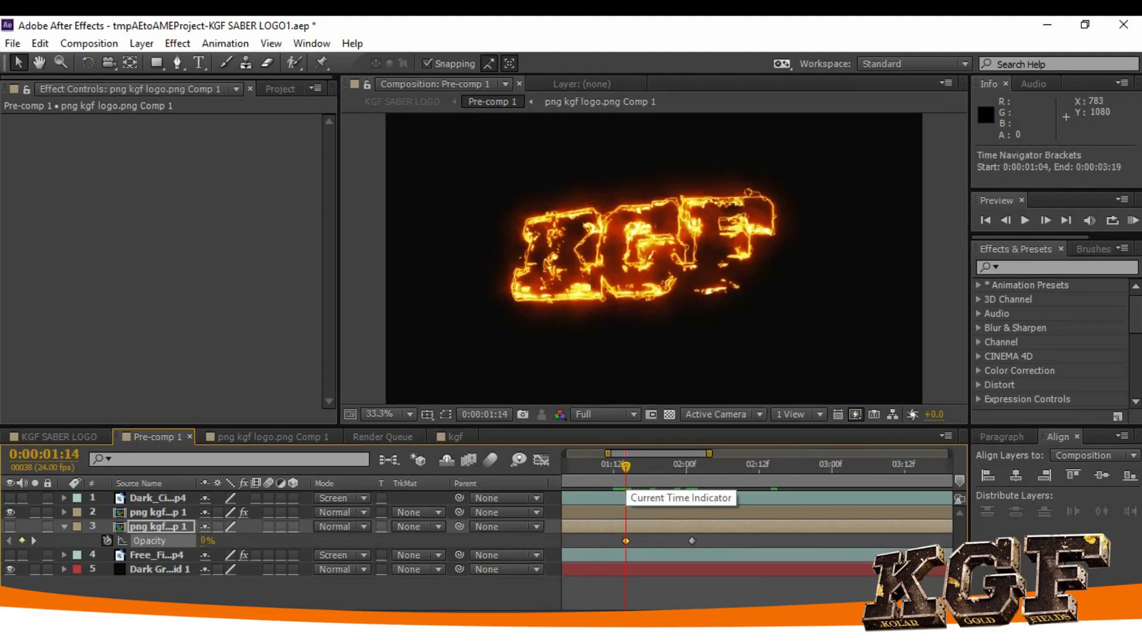
pyautogui.press('=')
pyautogui.press('=')
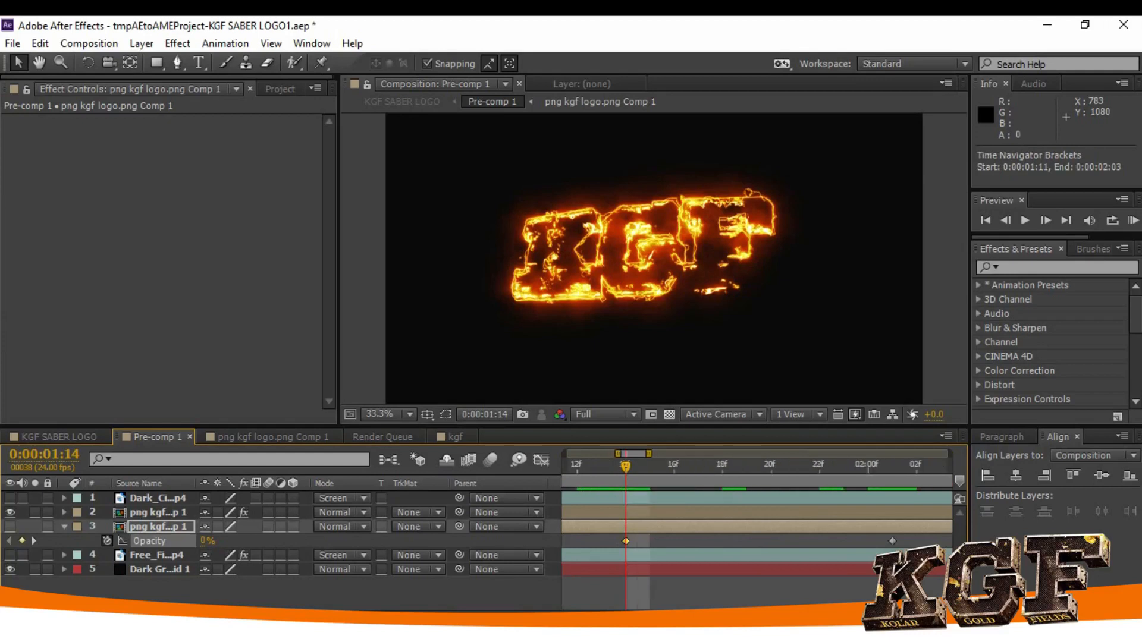
pyautogui.moveTo(626, 467)
pyautogui.mouseDown()
pyautogui.moveTo(650, 467)
pyautogui.moveTo(626, 467)
pyautogui.mouseUp()
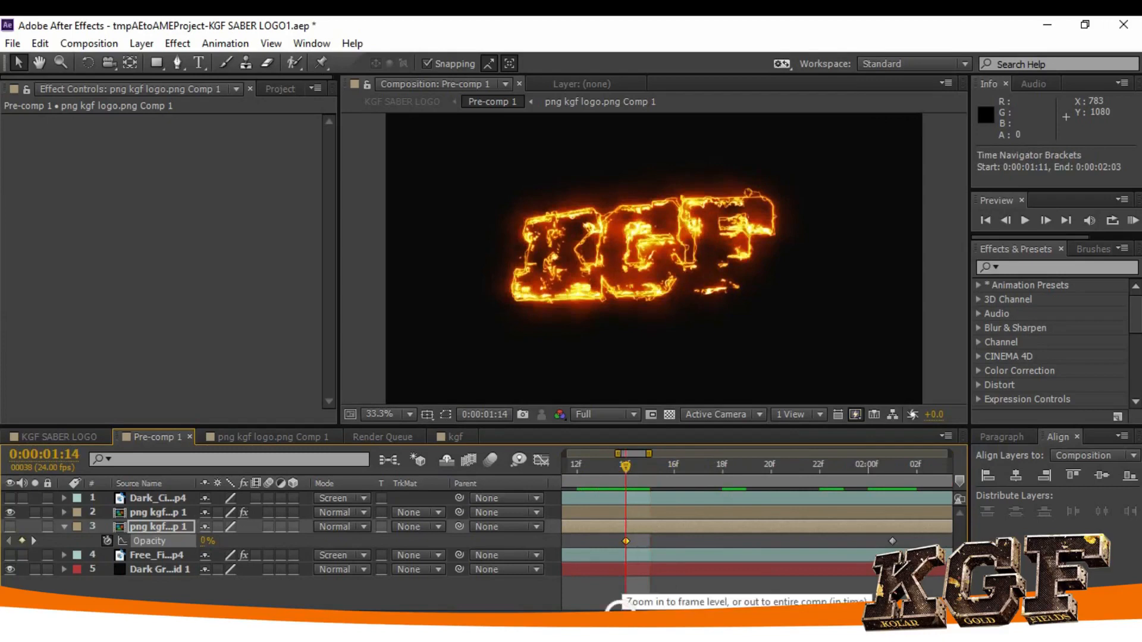
pyautogui.click(620, 614)
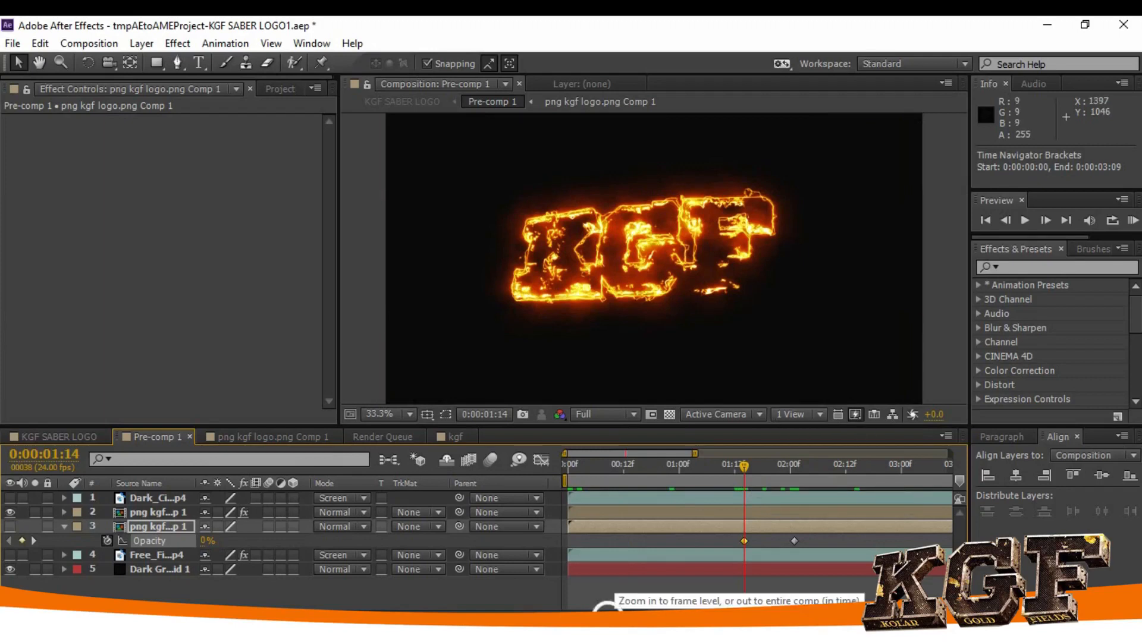
pyautogui.moveTo(608, 616); pyautogui.dragTo(602, 617)
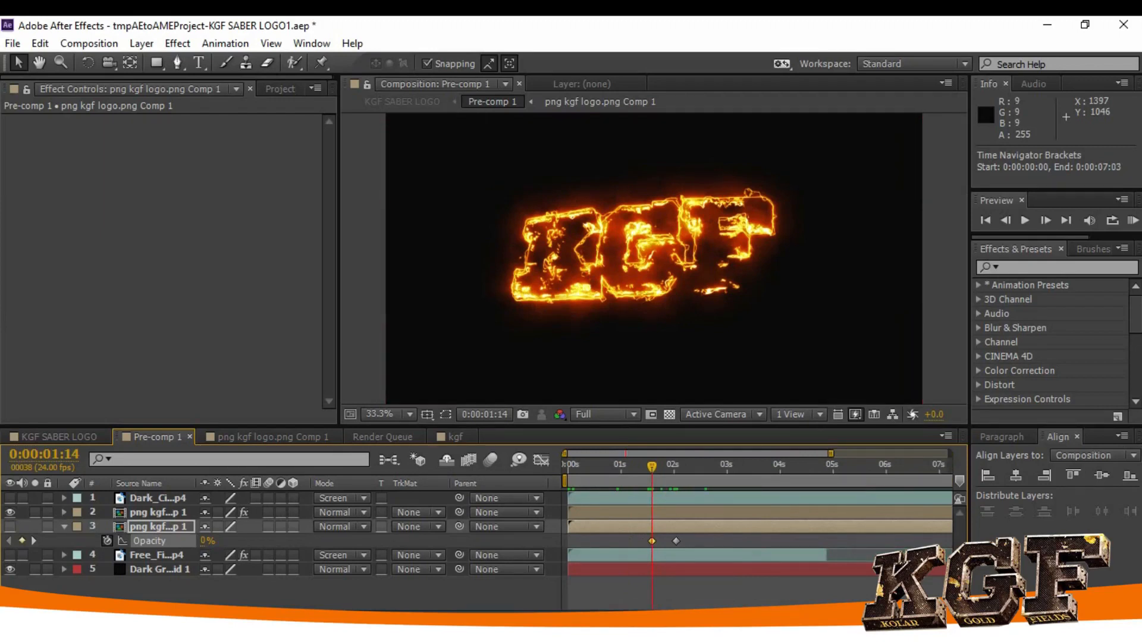
pyautogui.click(672, 467)
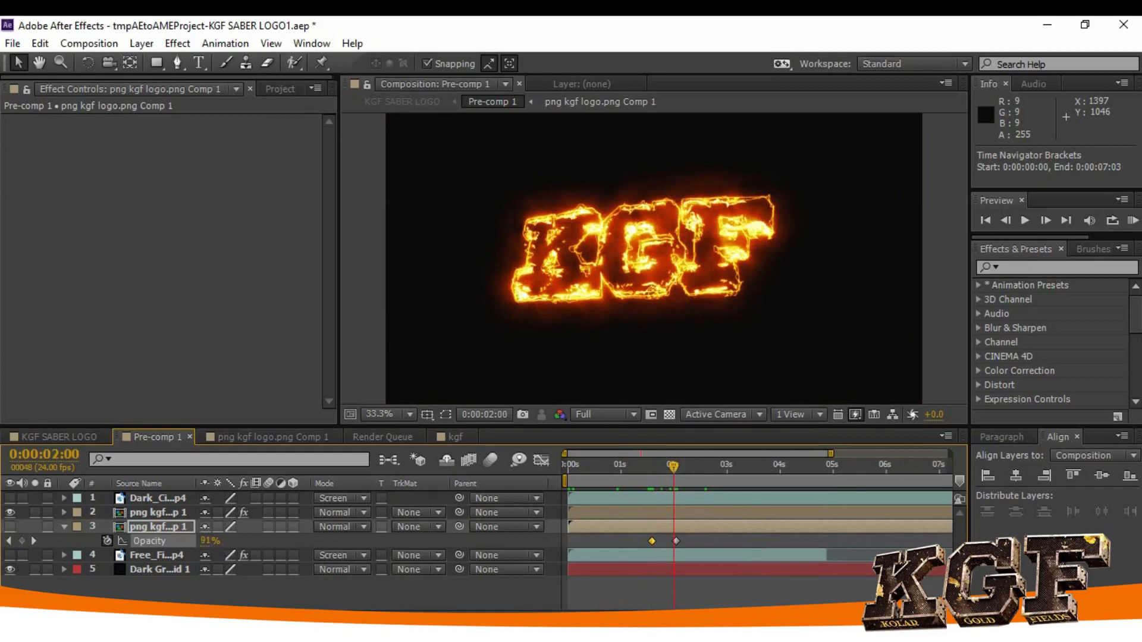
pyautogui.moveTo(673, 467)
pyautogui.mouseDown()
pyautogui.moveTo(700, 467)
pyautogui.moveTo(641, 467)
pyautogui.moveTo(662, 467)
pyautogui.mouseUp()
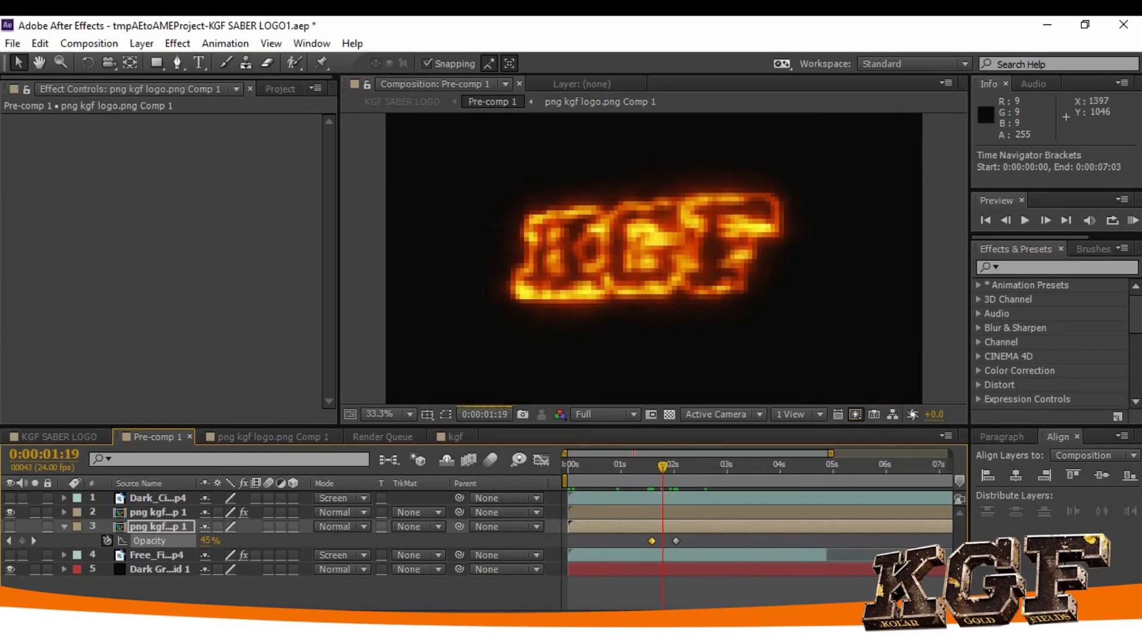
pyautogui.moveTo(662, 465); pyautogui.dragTo(690, 466)
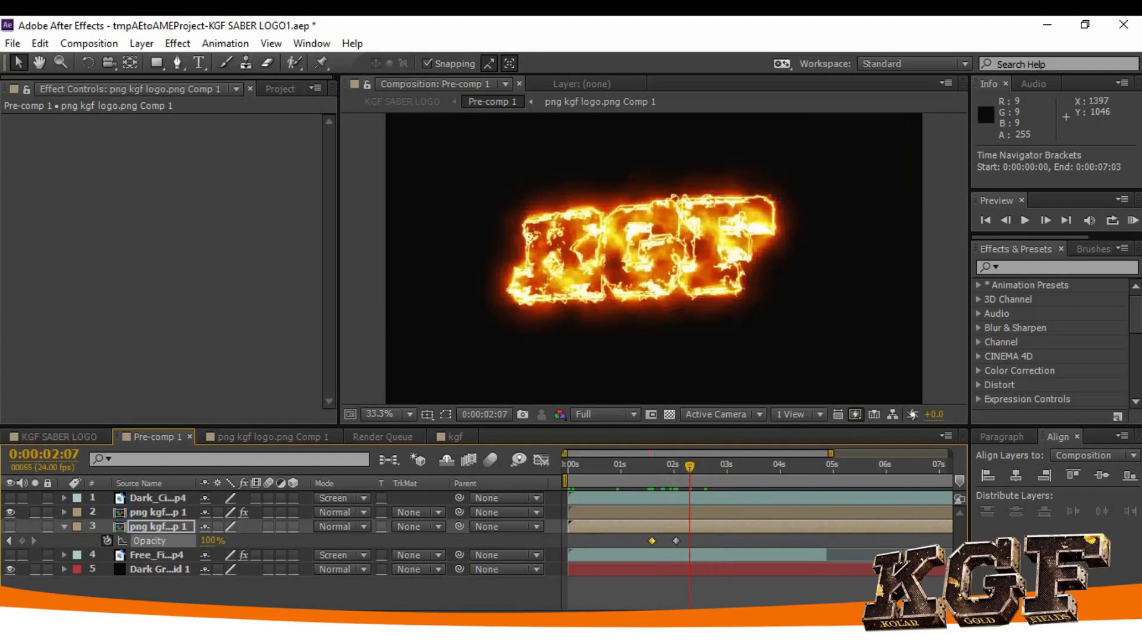
# Set the composition preview resolution to Quarter and make the lower logo layer visible.
pyautogui.click(604, 415)
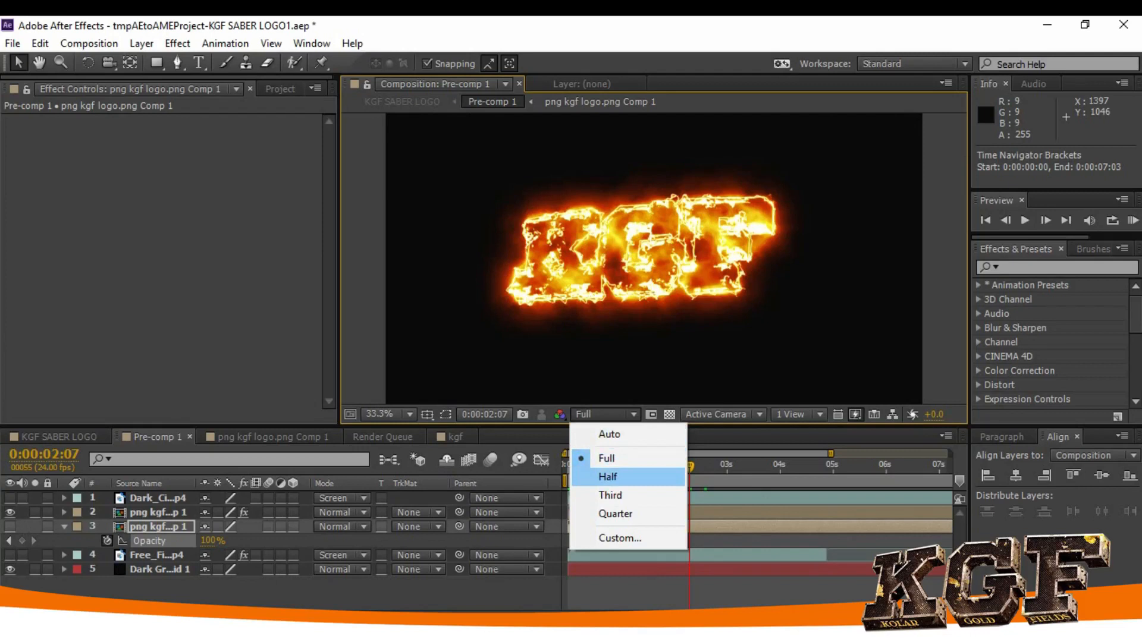
pyautogui.click(615, 514)
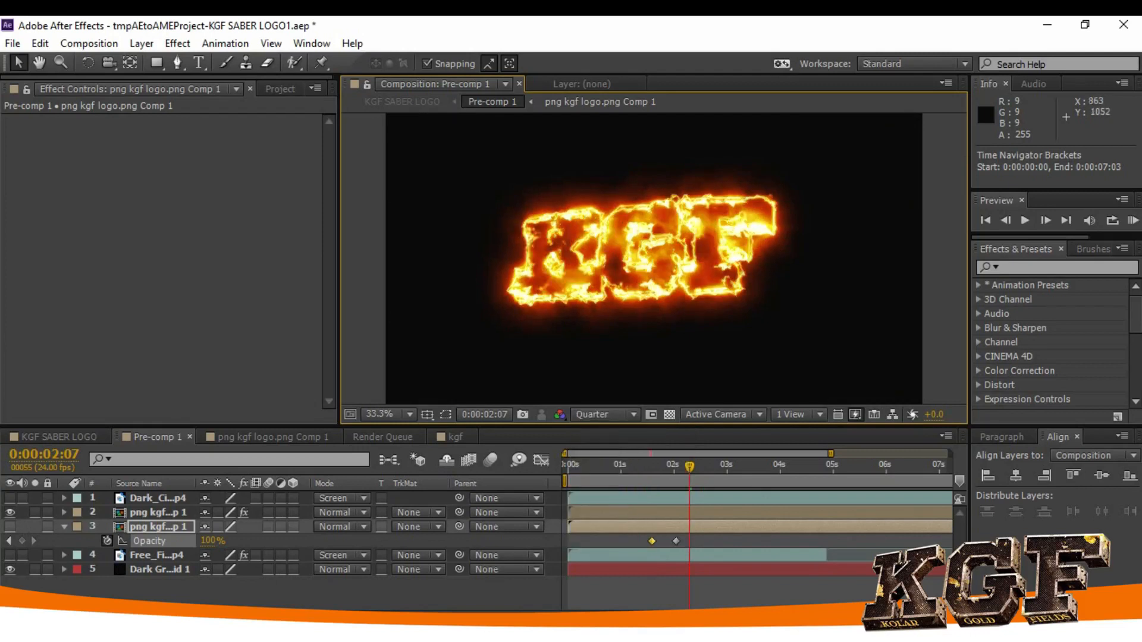
pyautogui.click(10, 527)
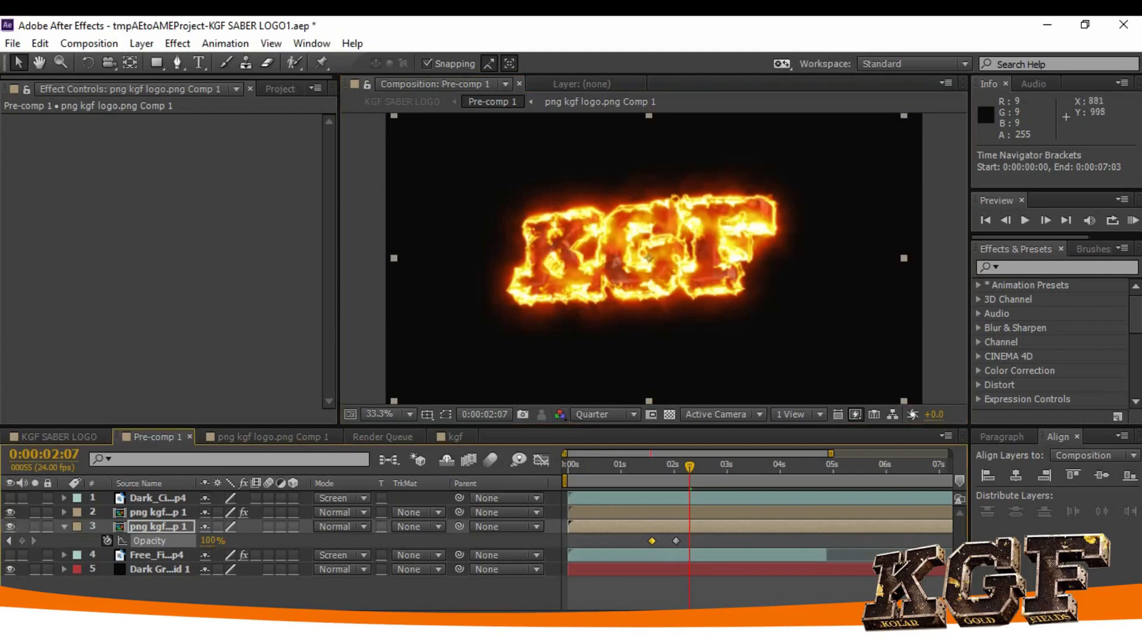
# Preview the logo fading in behind the fiery outline at 0:00:01:16, 0:00:02:04, 0:00:02:10 and 0:00:02:15.
pyautogui.moveTo(690, 467); pyautogui.dragTo(655, 467)
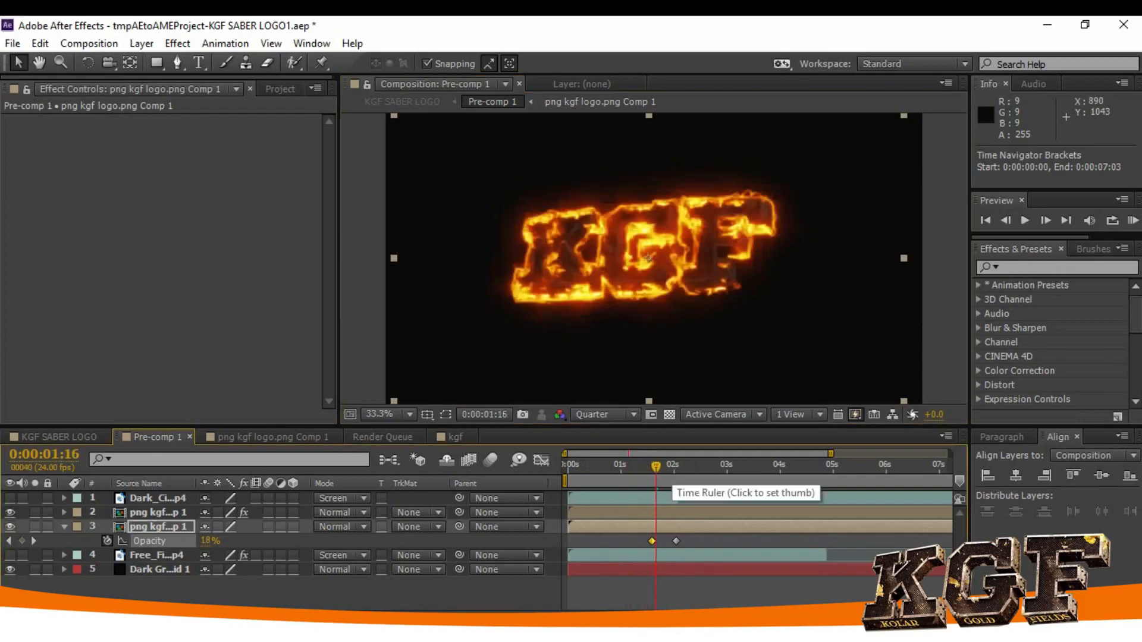
pyautogui.click(669, 467)
pyautogui.click(682, 466)
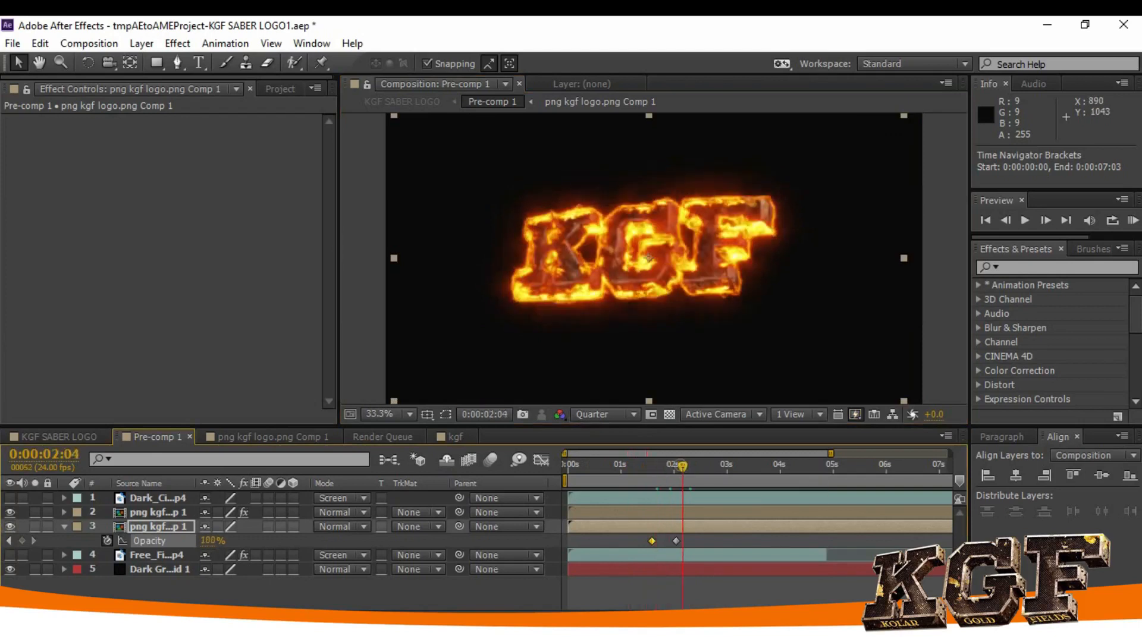
pyautogui.click(696, 466)
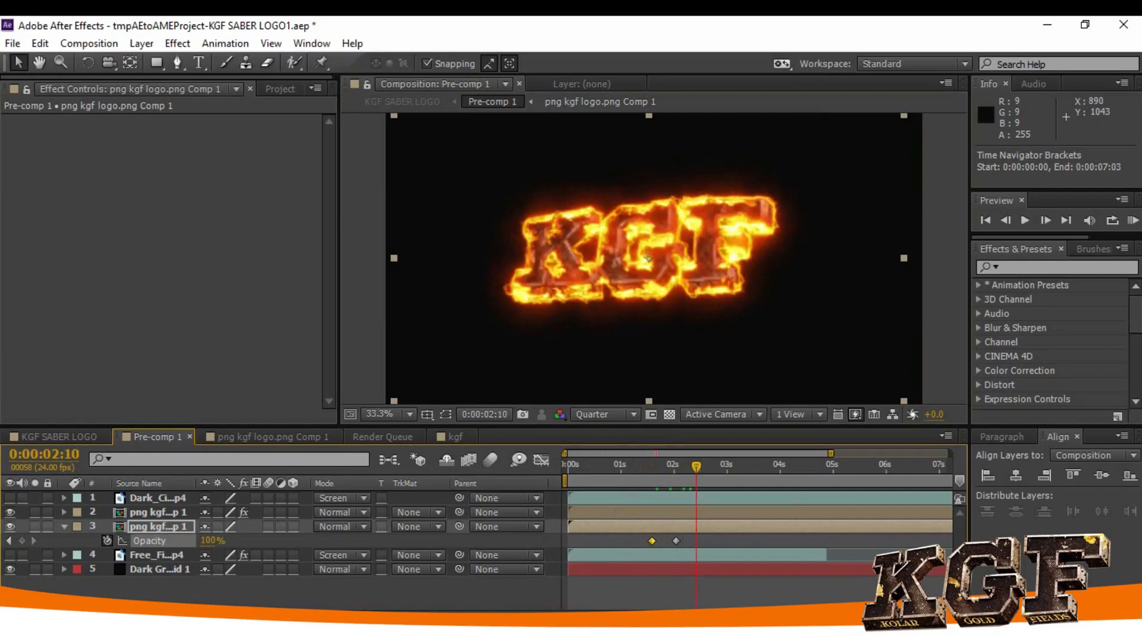
pyautogui.click(708, 466)
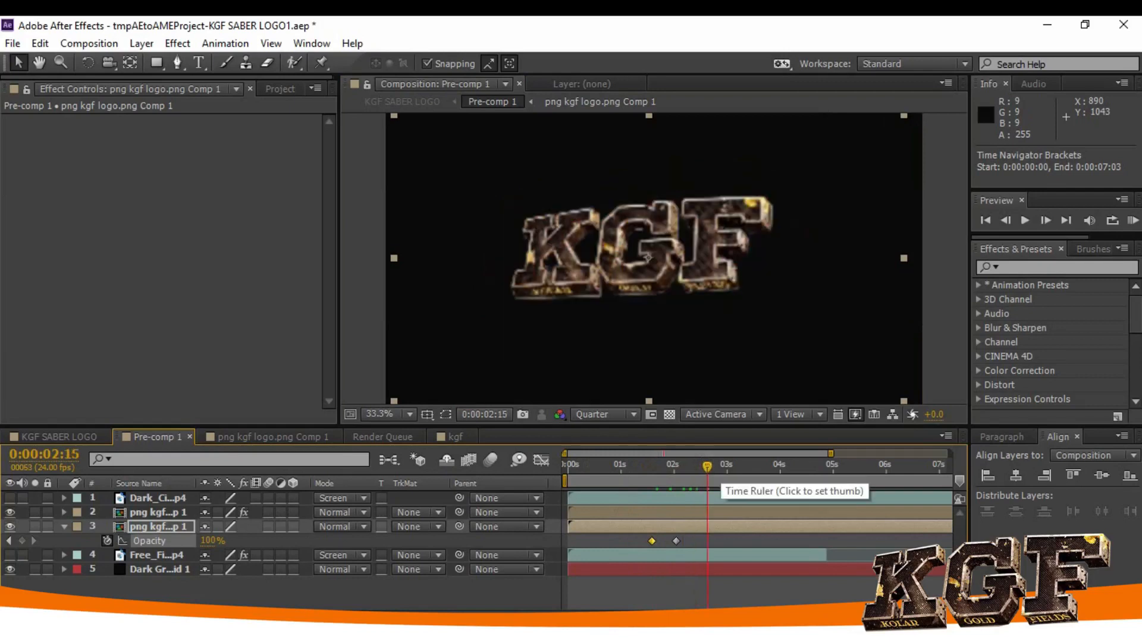
# Check the logo fade behind the fiery outline at 0:00:02:10, 0:00:02:07 and 0:00:01:17.
pyautogui.click(696, 467)
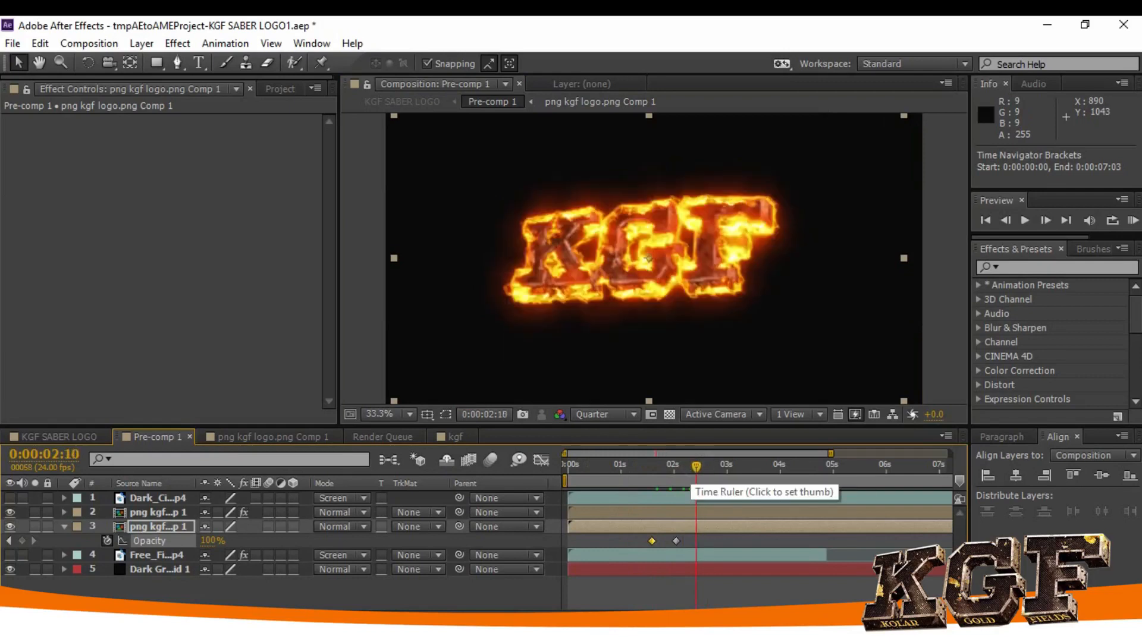
pyautogui.click(689, 467)
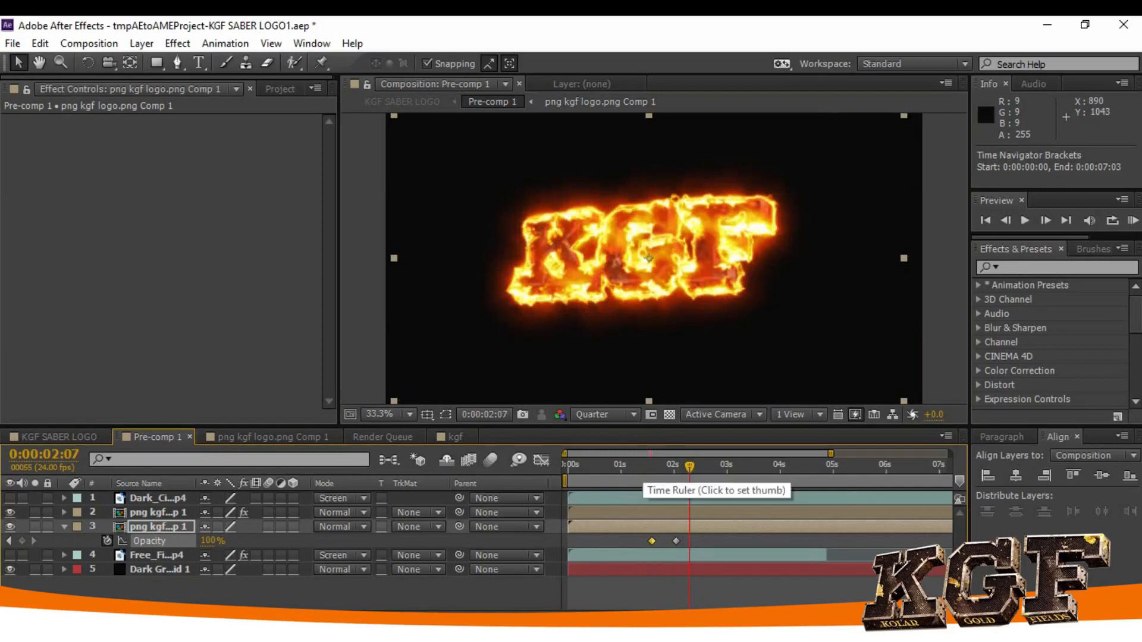
pyautogui.click(658, 467)
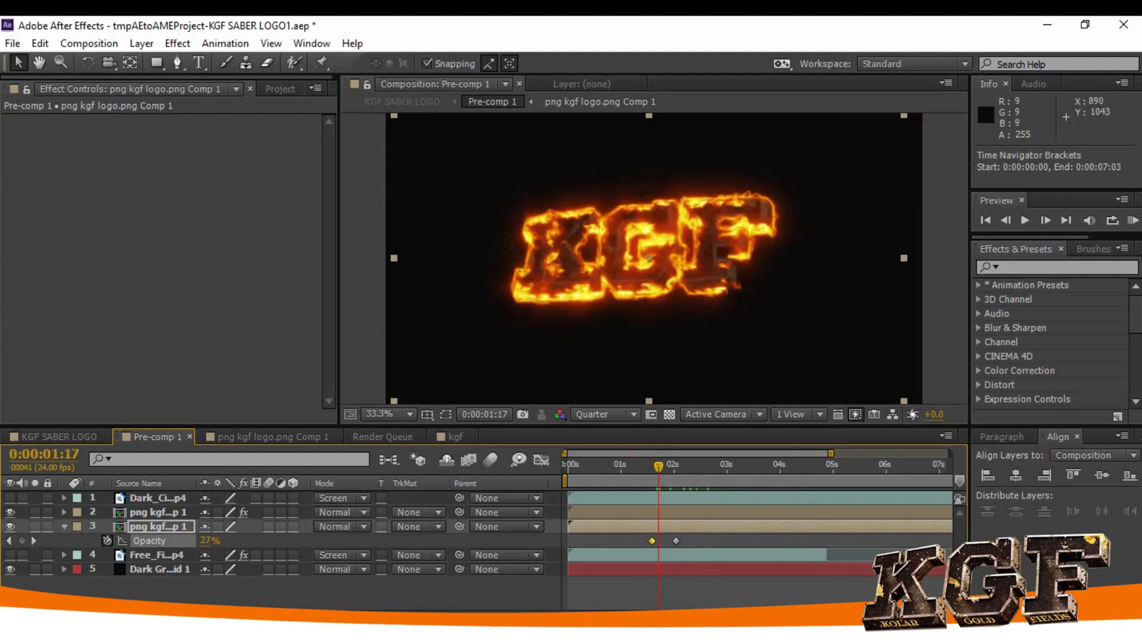
# Go to 0:00:00:19 and make the Free Fire Particles footage layer visible.
pyautogui.click(159, 555)
pyautogui.click(161, 498)
pyautogui.click(156, 555)
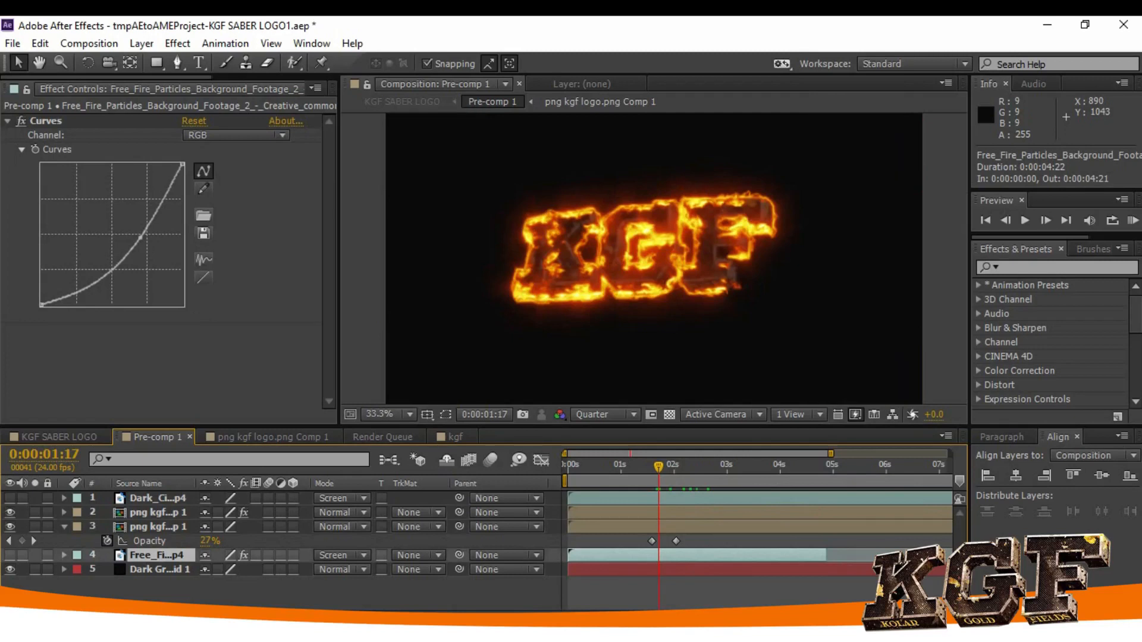
pyautogui.hotkey('ctrl', 'shift', 'a')
pyautogui.click(610, 466)
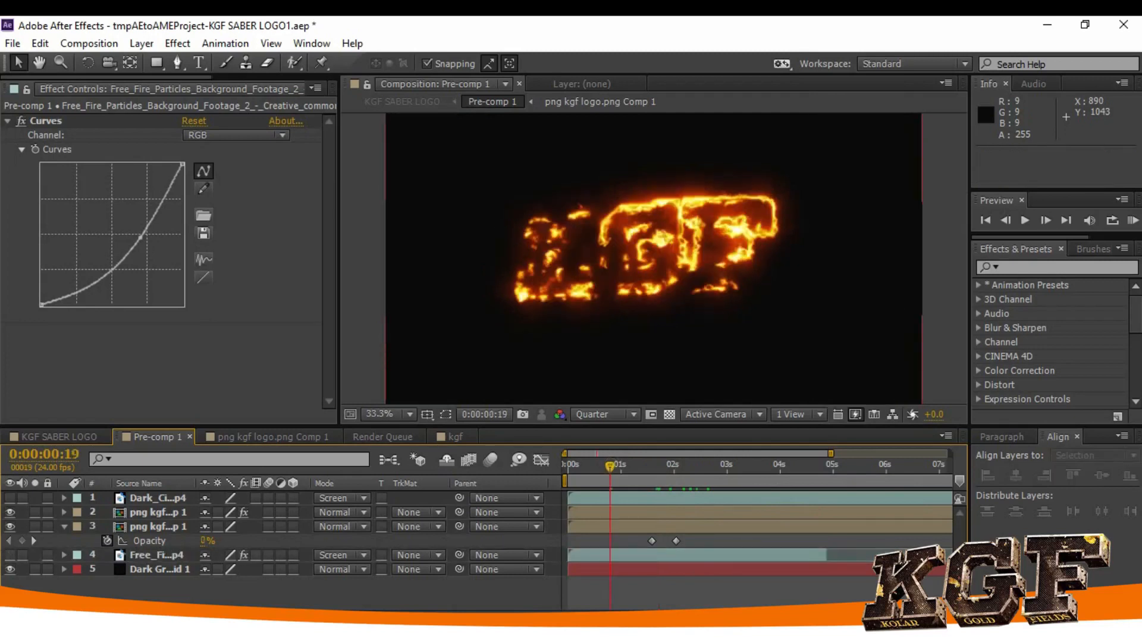
pyautogui.click(10, 555)
# Preview the fire particles around the burning logo at 0:00:01:22, 0:00:01:19 and 0:00:02:02.
pyautogui.click(611, 454)
pyautogui.moveTo(610, 466); pyautogui.dragTo(670, 465)
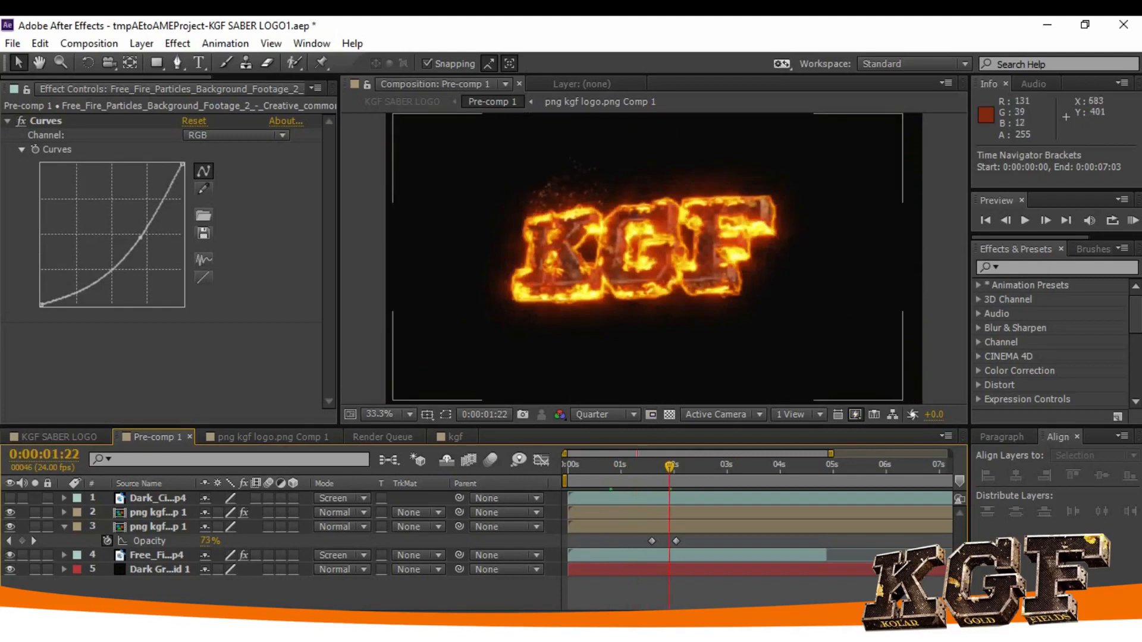
pyautogui.moveTo(670, 465); pyautogui.dragTo(662, 465)
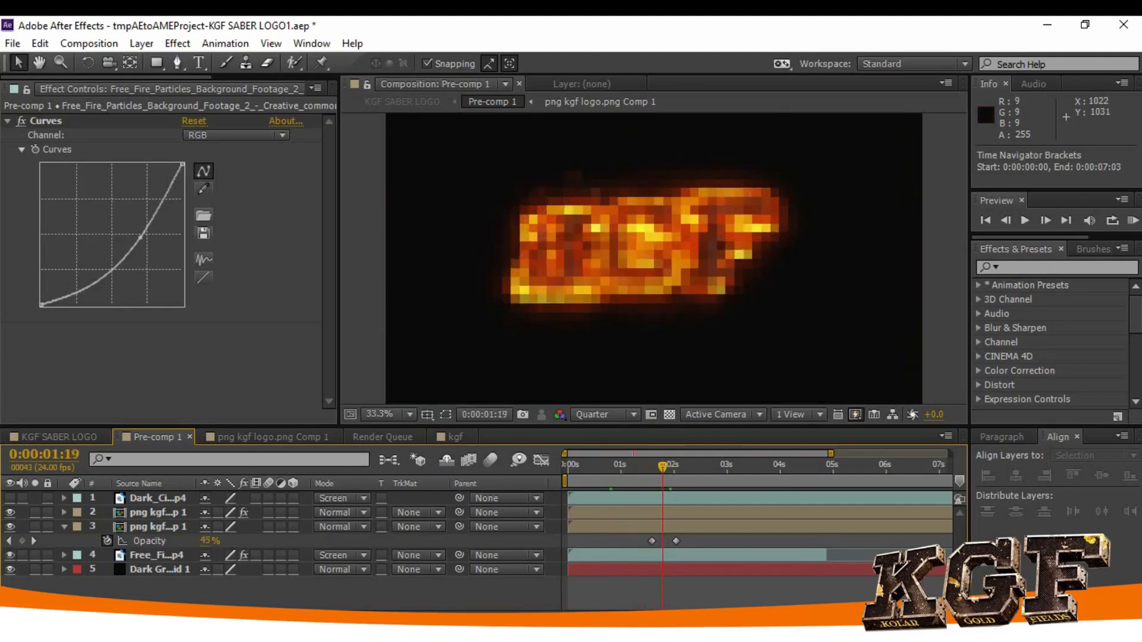
pyautogui.moveTo(662, 466); pyautogui.dragTo(678, 466)
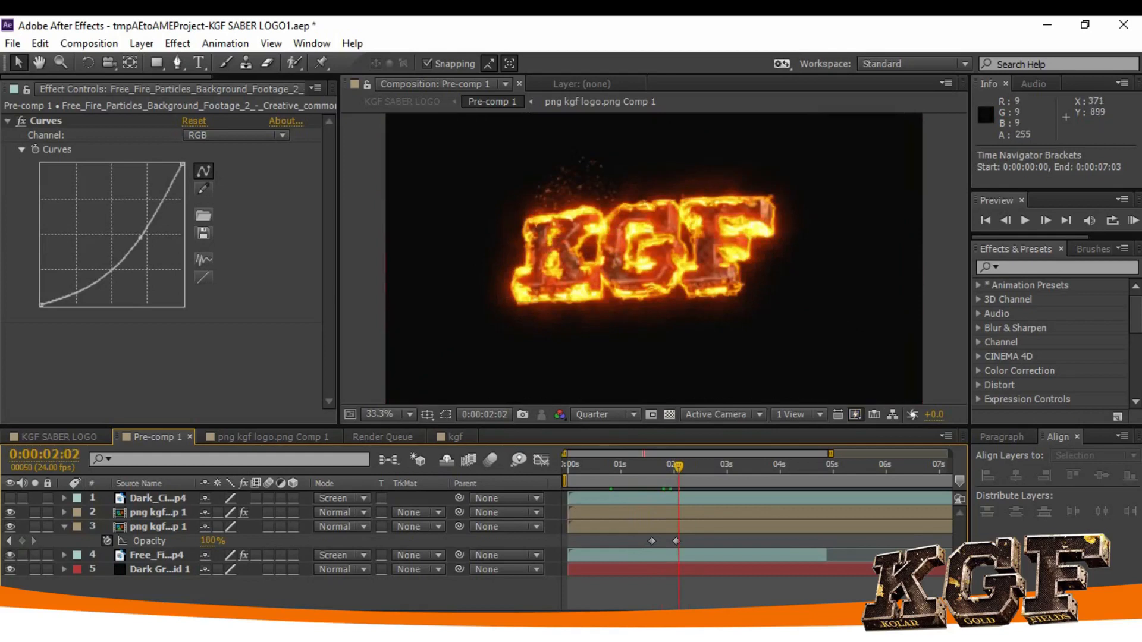
# Make the Dark Cinematic Background footage layer visible over the logo at 0:00:02:02.
pyautogui.click(140, 499)
pyautogui.click(10, 498)
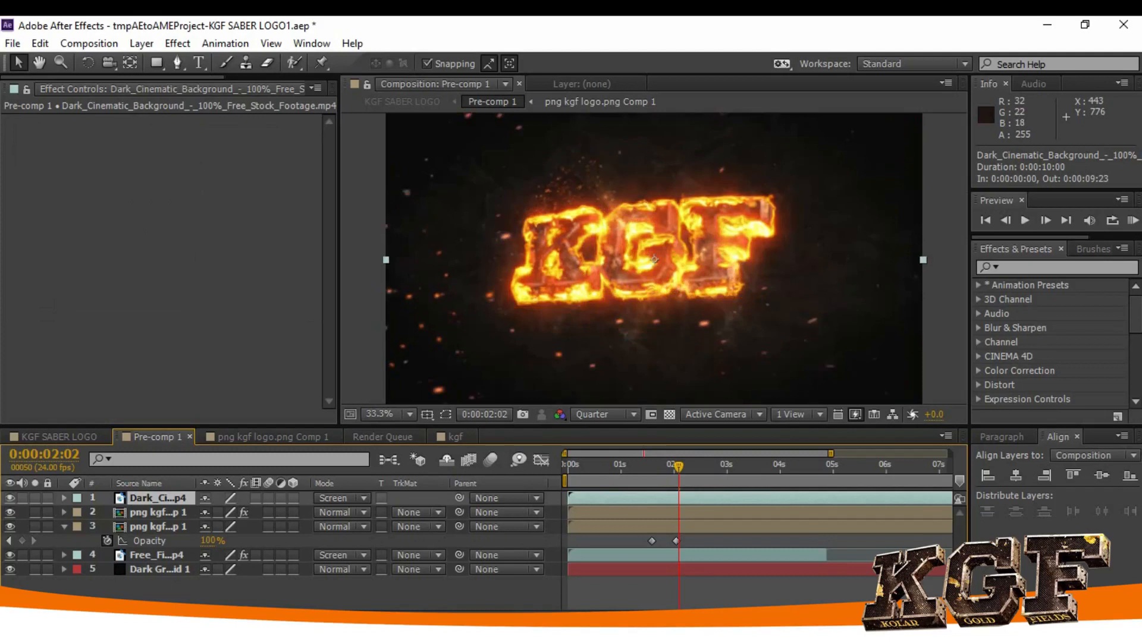
pyautogui.press("'")
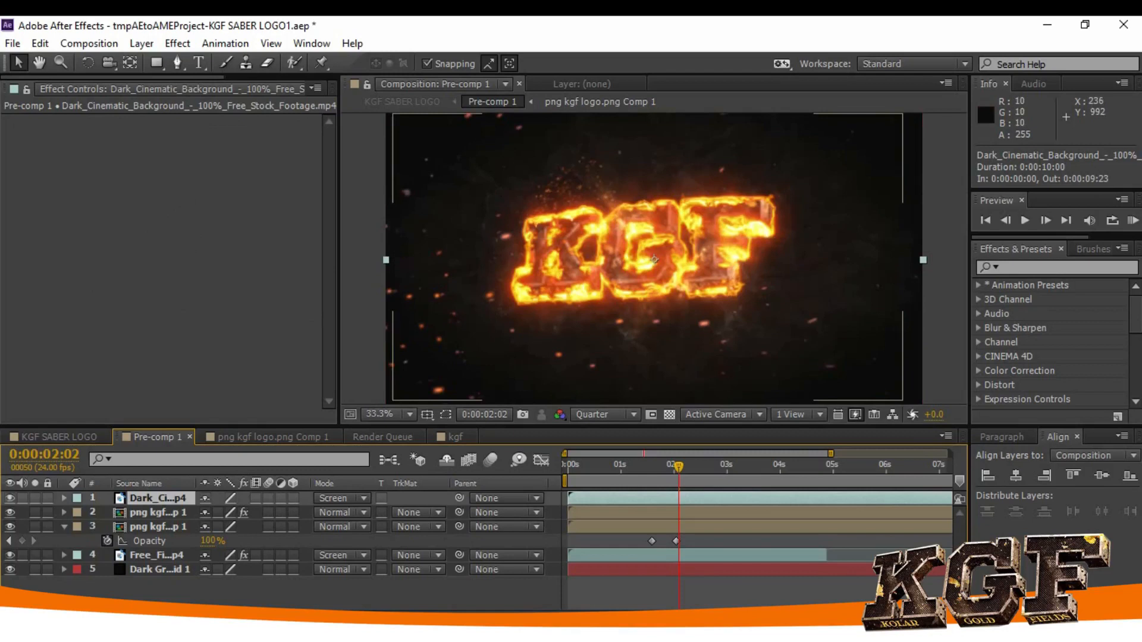
# Compare the frame with both footage layers hidden, with only the fire particles shown, and with both layers shown again.
pyautogui.click(10, 498)
pyautogui.click(10, 555)
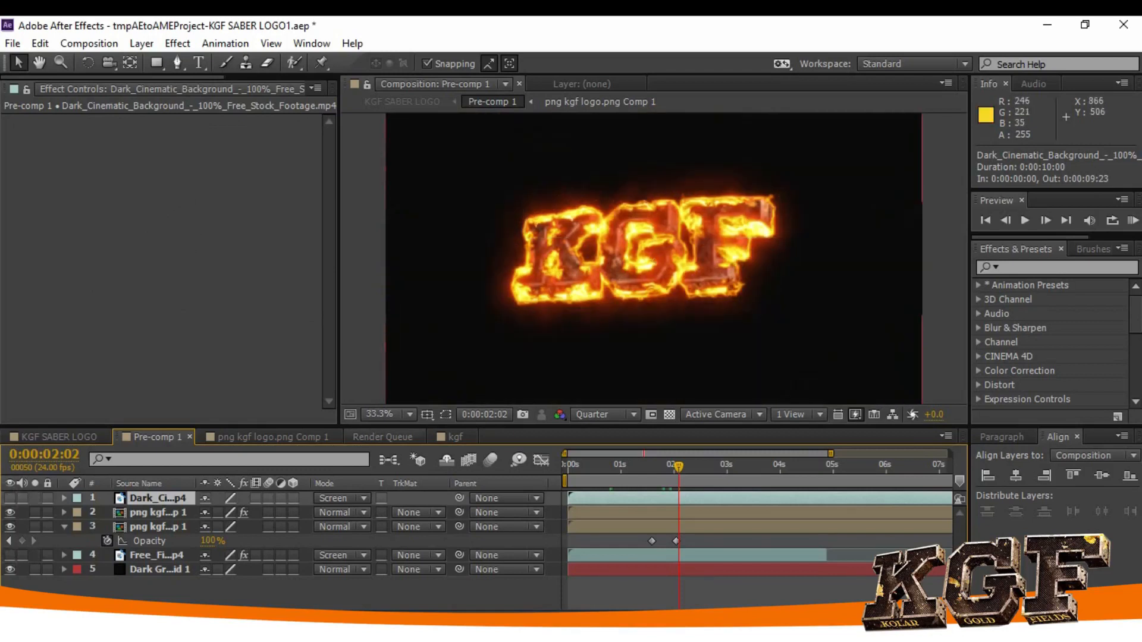
pyautogui.click(10, 555)
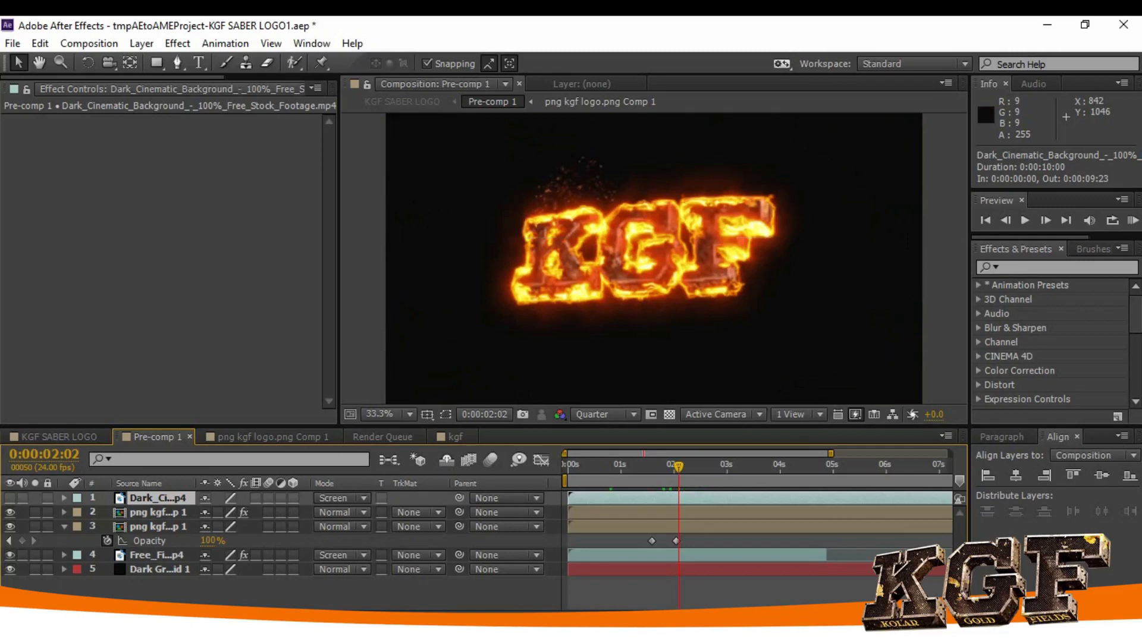
pyautogui.click(10, 498)
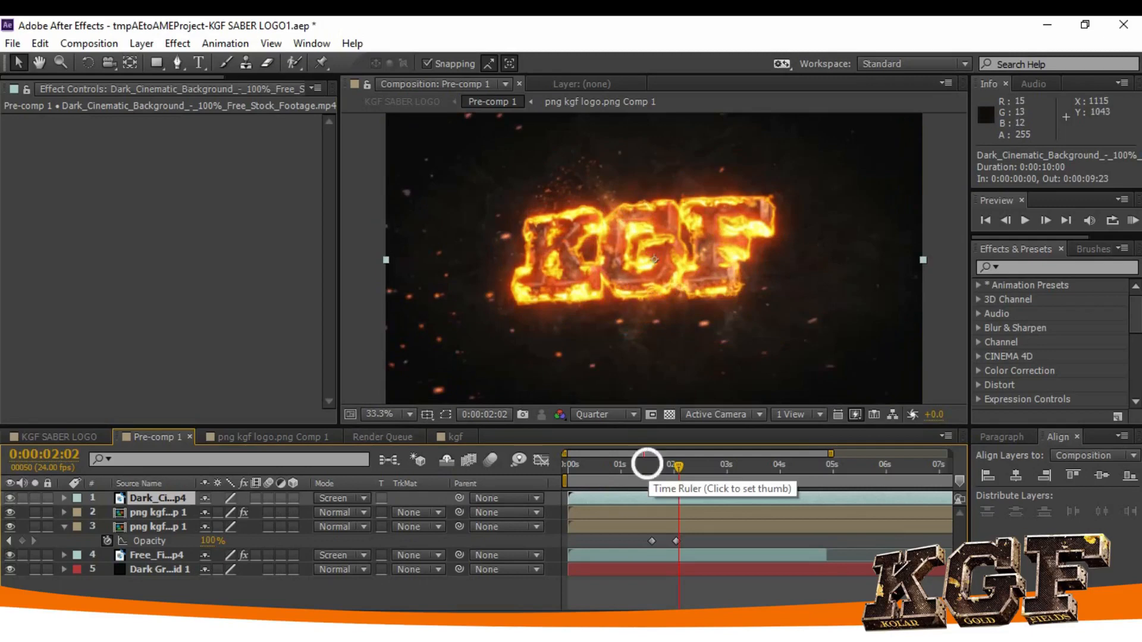
# Return to 0:00:00:00 and render a RAM preview of the complete Pre-comp 1 animation.
pyautogui.moveTo(647, 465); pyautogui.dragTo(586, 465)
pyautogui.press('pageup')
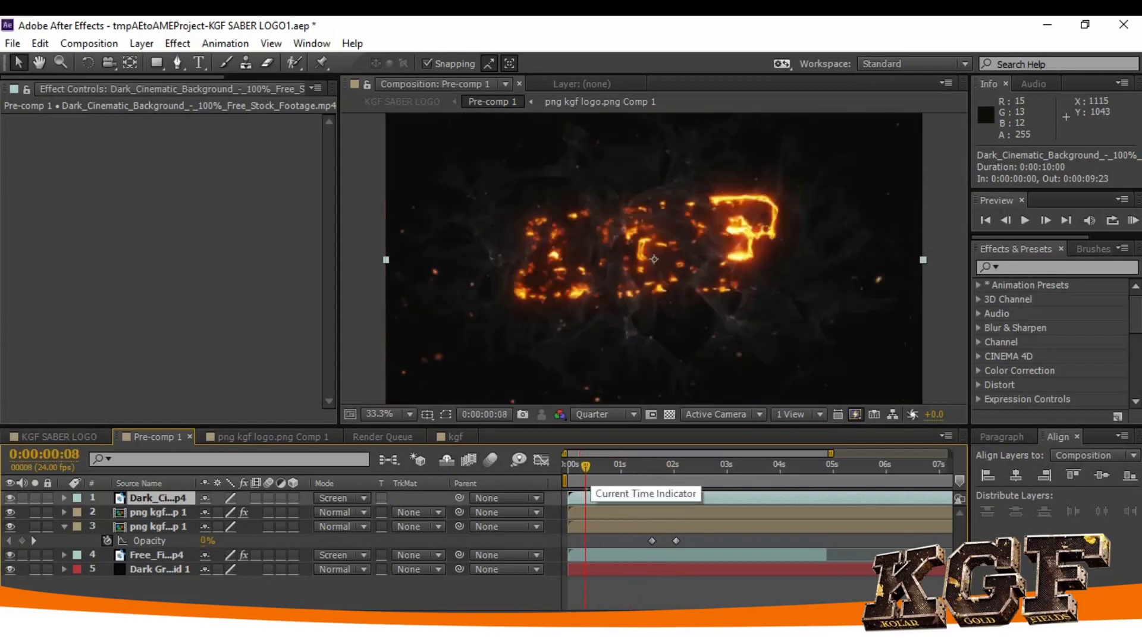
pyautogui.moveTo(586, 465); pyautogui.dragTo(568, 465)
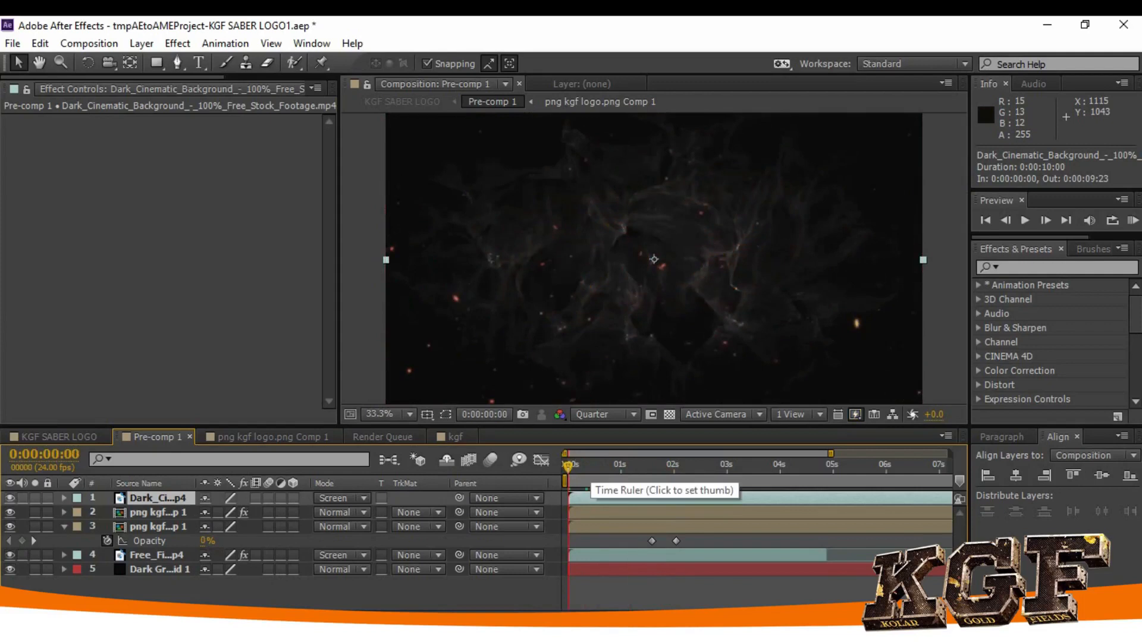
pyautogui.press('KP_0')
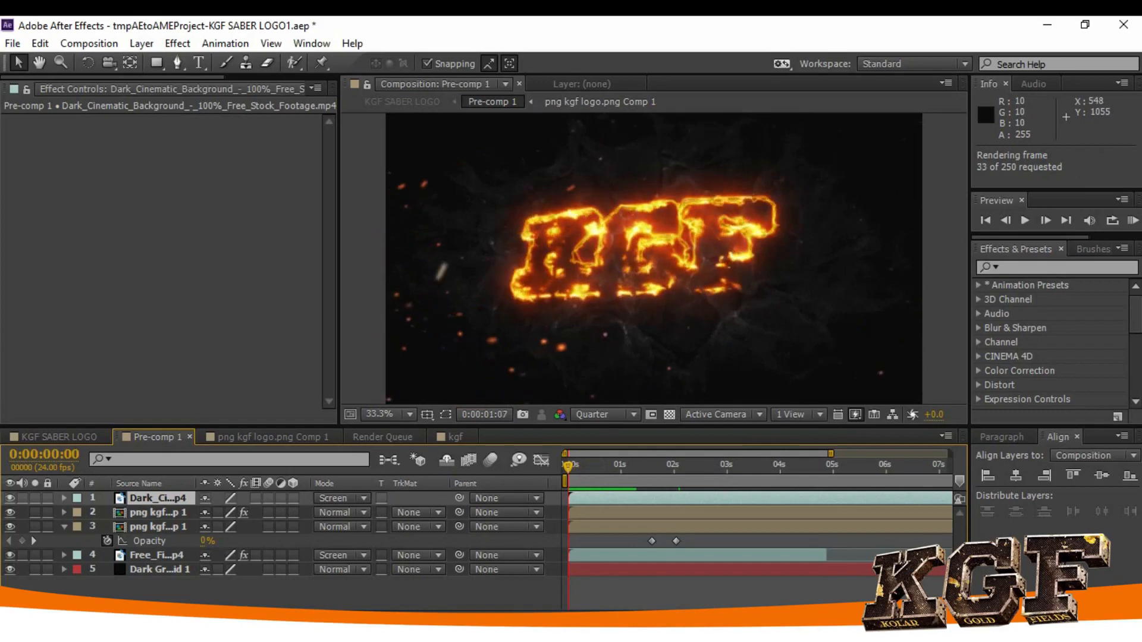
# Check the Dark Cinematic Background layer's blending mode and the fire particles layer's Curves effect, and play the rendered frames.
pyautogui.click(363, 498)
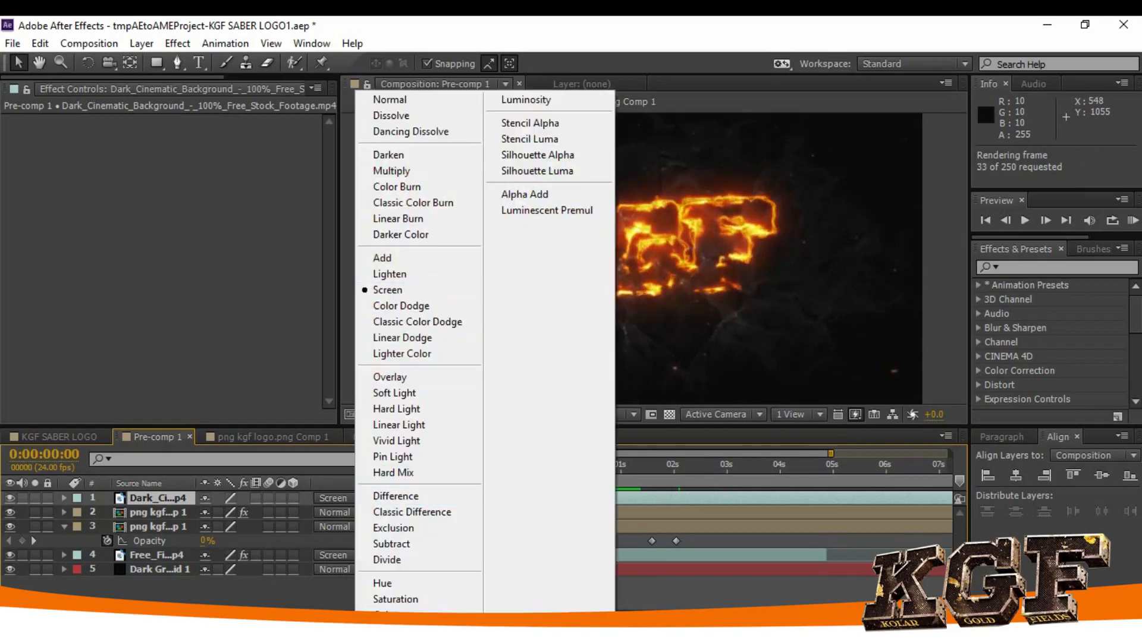
pyautogui.click(157, 556)
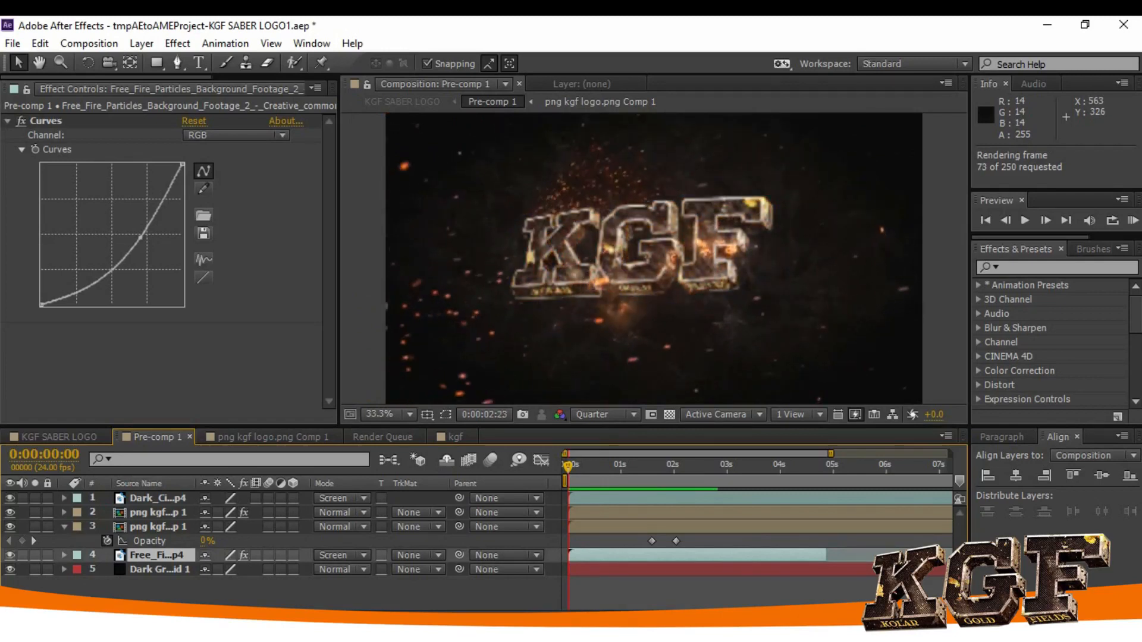
pyautogui.press('space')
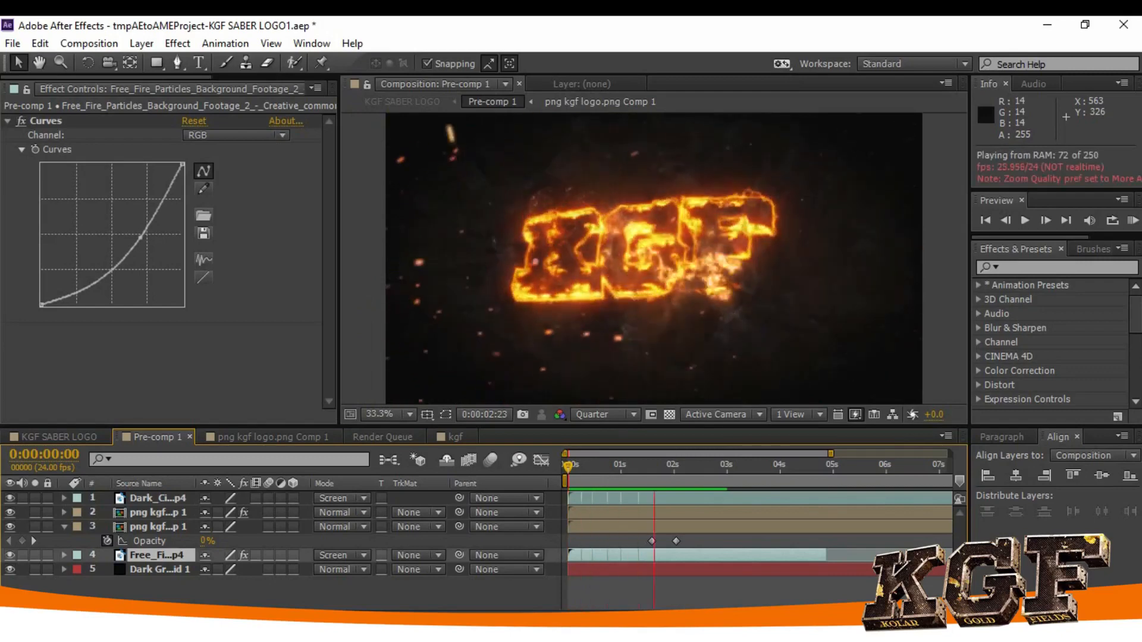